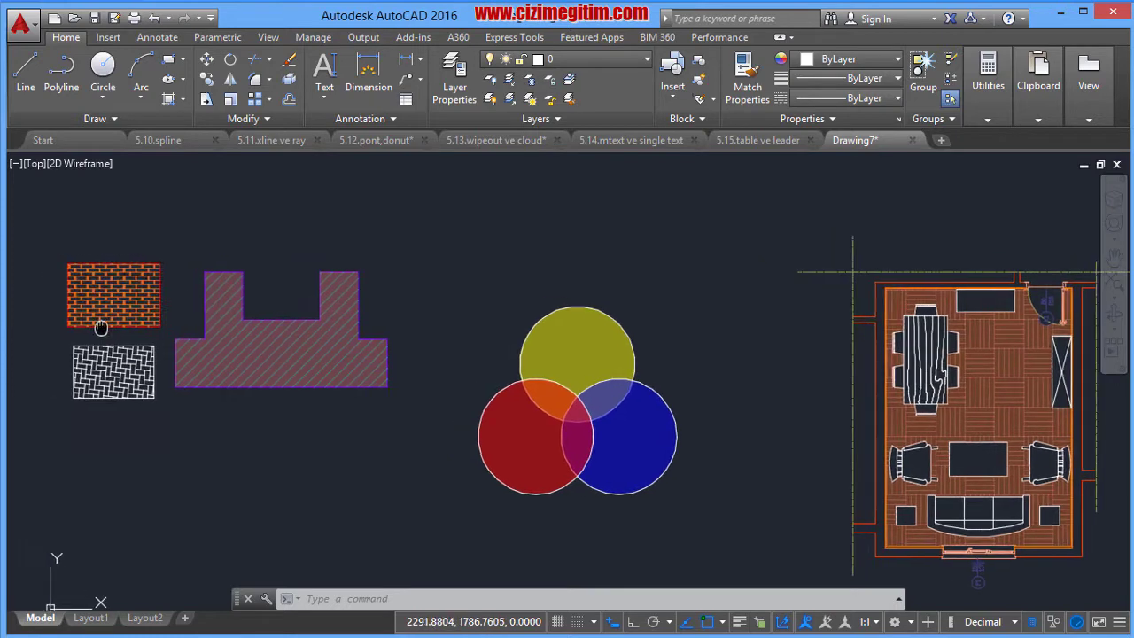
- Start a new hatch fill from the Draw panel, then cancel it
scroll(101, 324, up, 2)
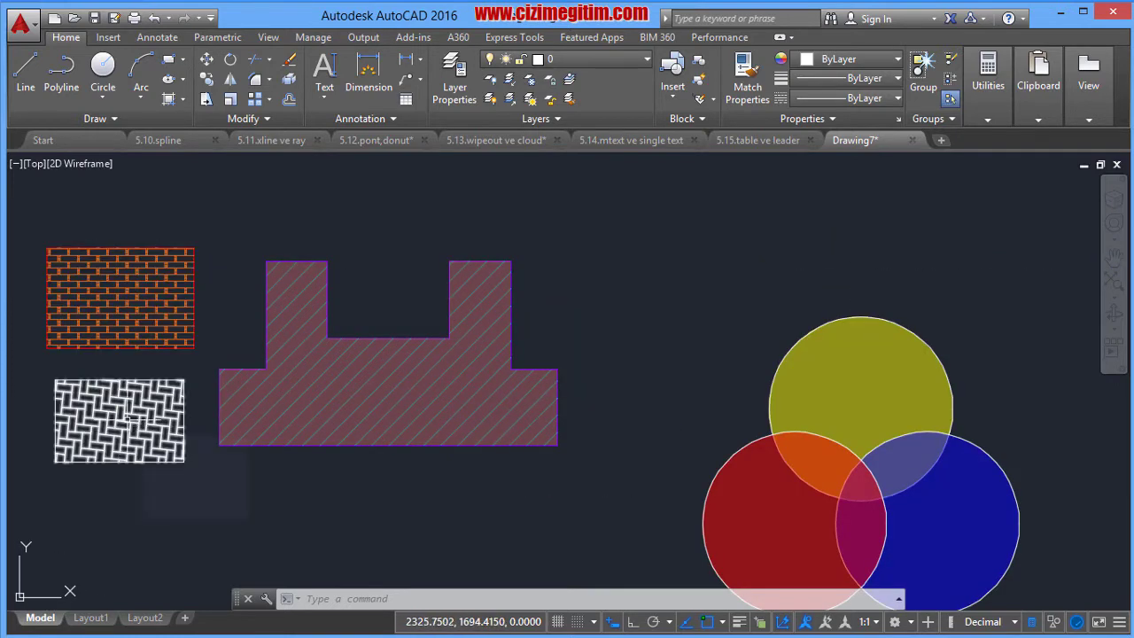
scroll(160, 399, down, 5)
middle_drag(181, 349, 175, 344)
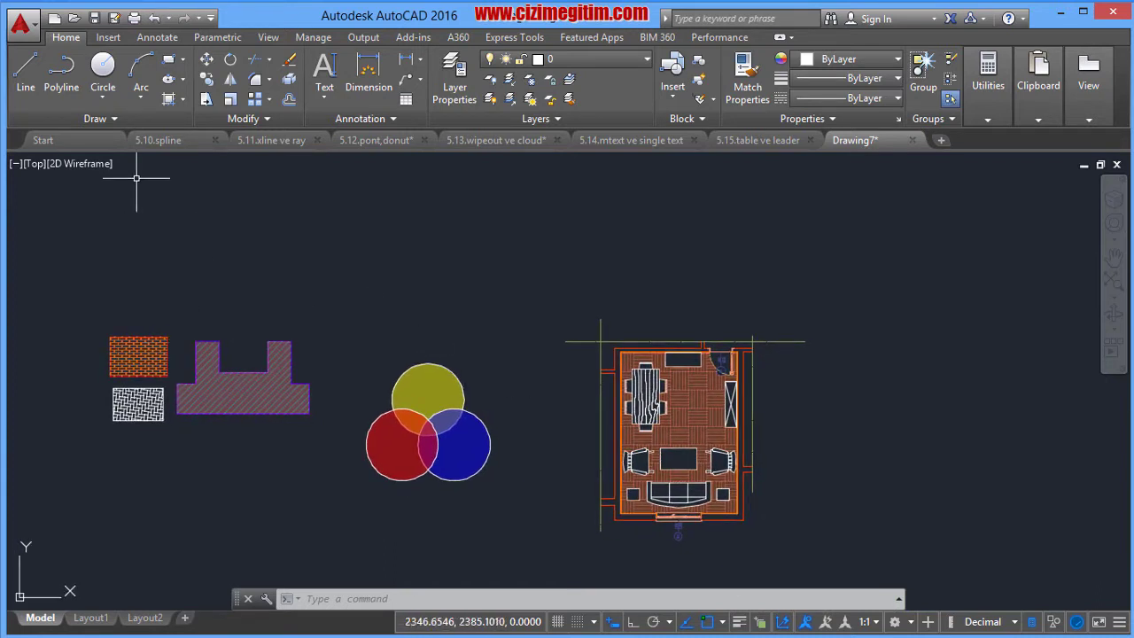
click(183, 101)
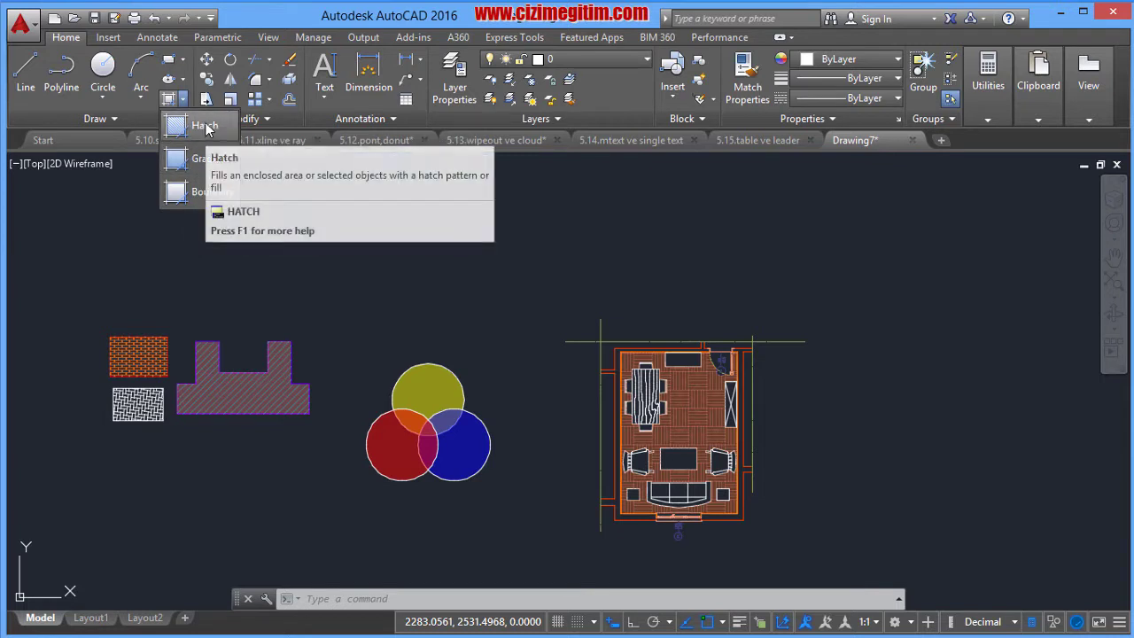
click(204, 126)
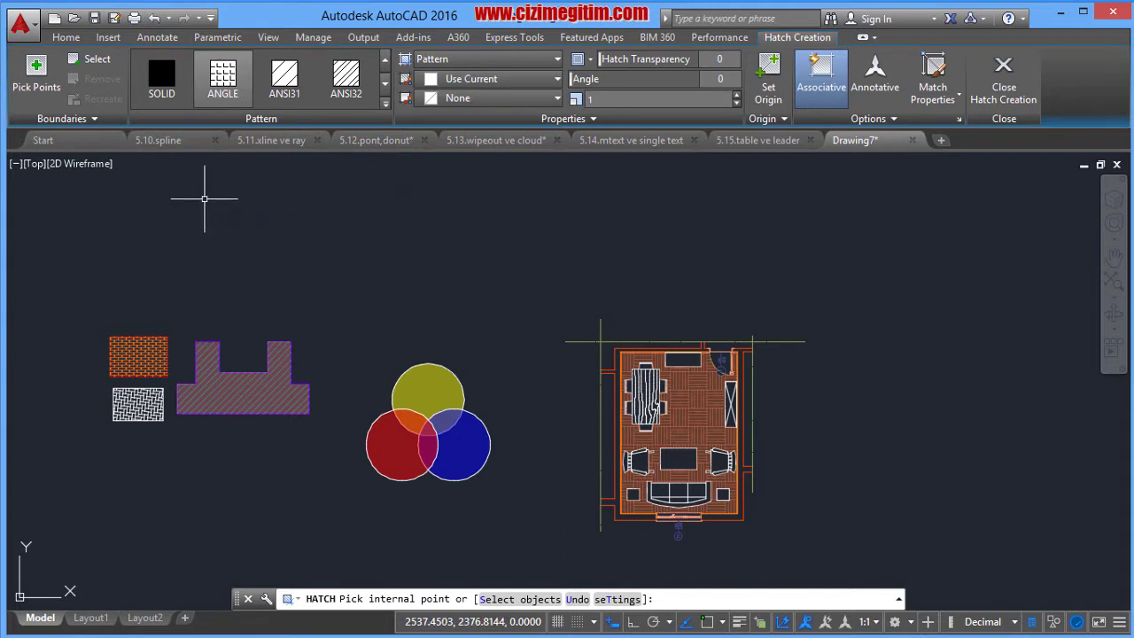
key(Escape)
- Select the orange AR-PARQ1 parquet floor hatch and delete it
scroll(688, 382, up, 2)
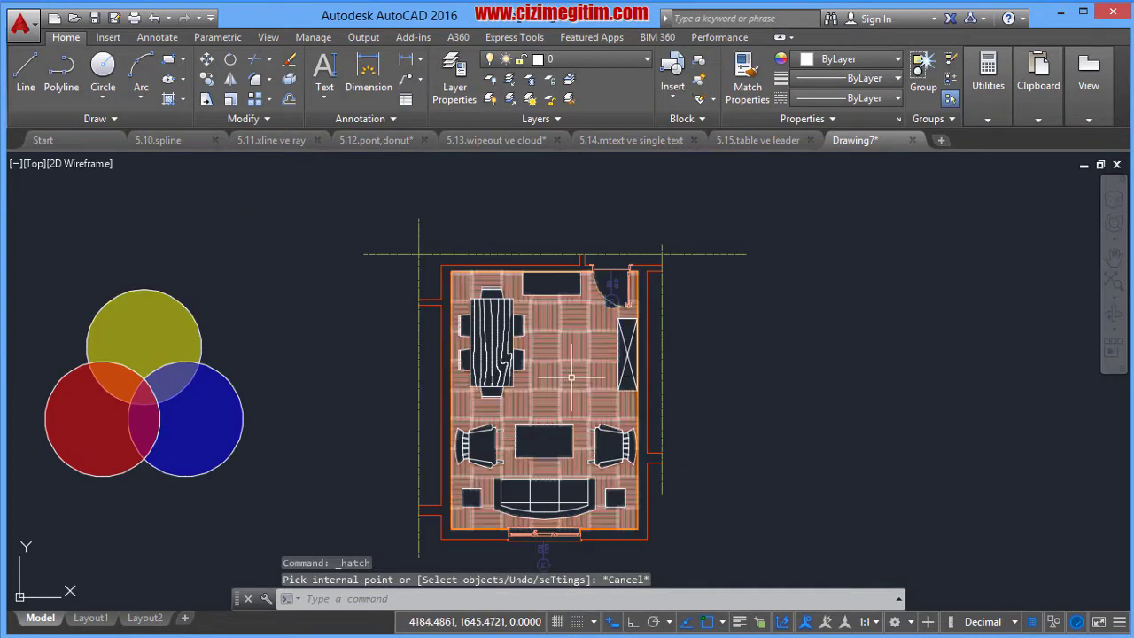
middle_drag(558, 379, 553, 347)
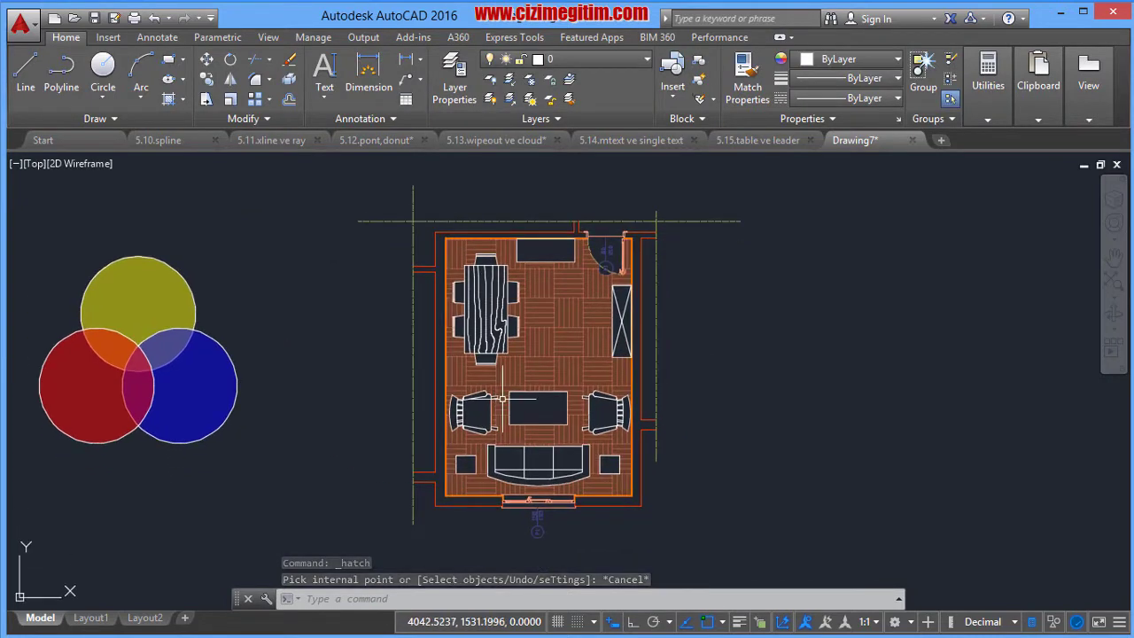
mouse_move(585, 485)
middle_down()
mouse_move(491, 363)
mouse_move(504, 374)
middle_up()
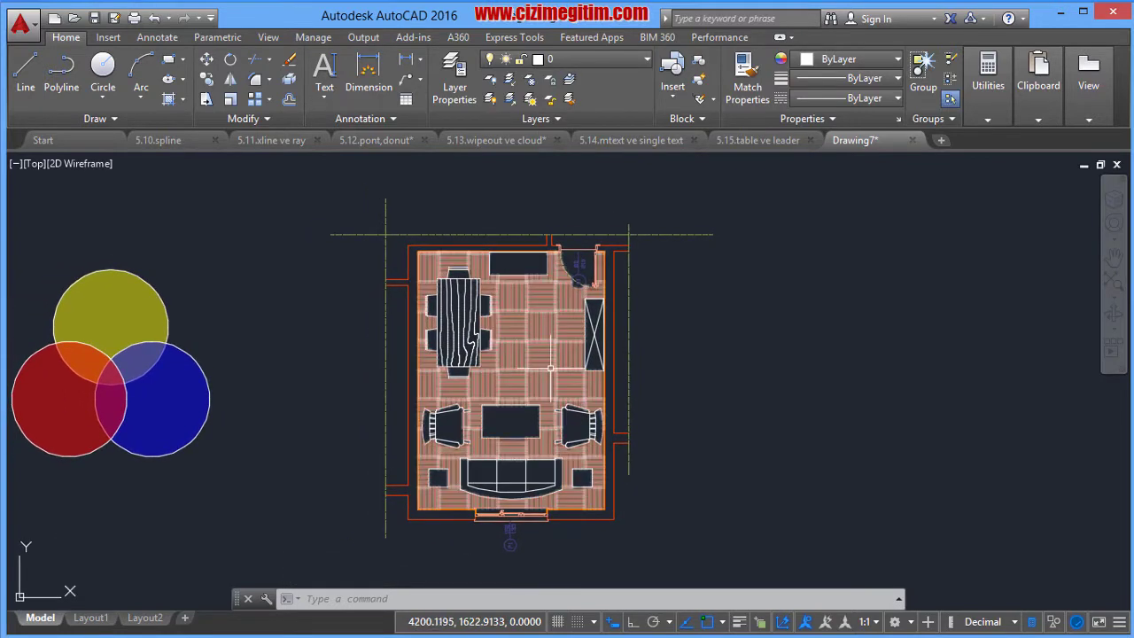
click(526, 355)
click(534, 360)
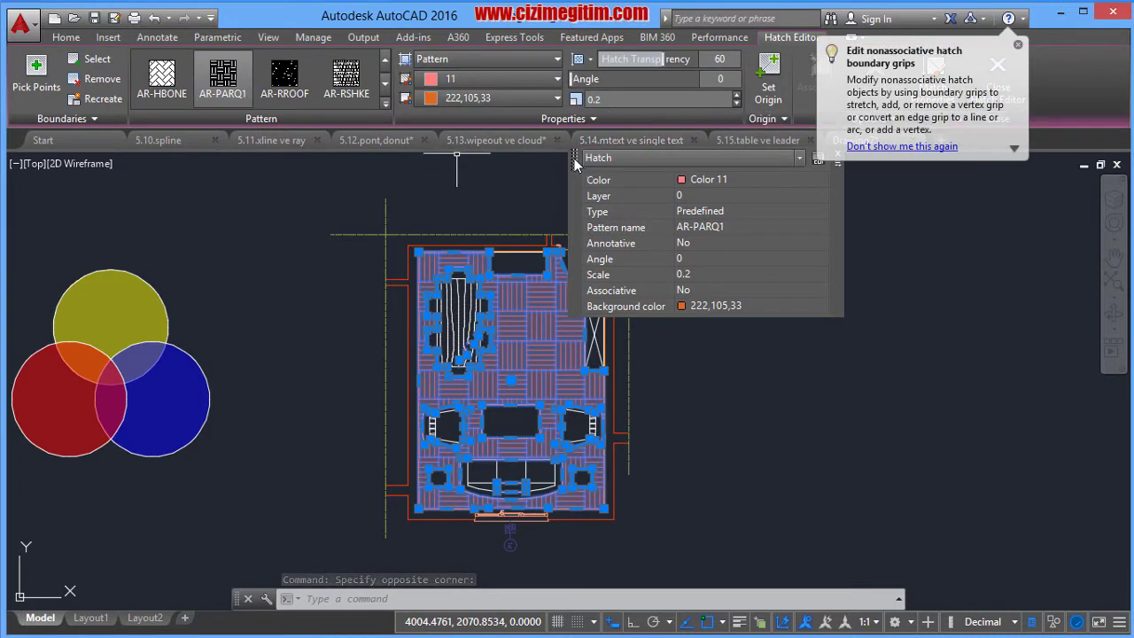
drag(574, 158, 720, 333)
click(978, 330)
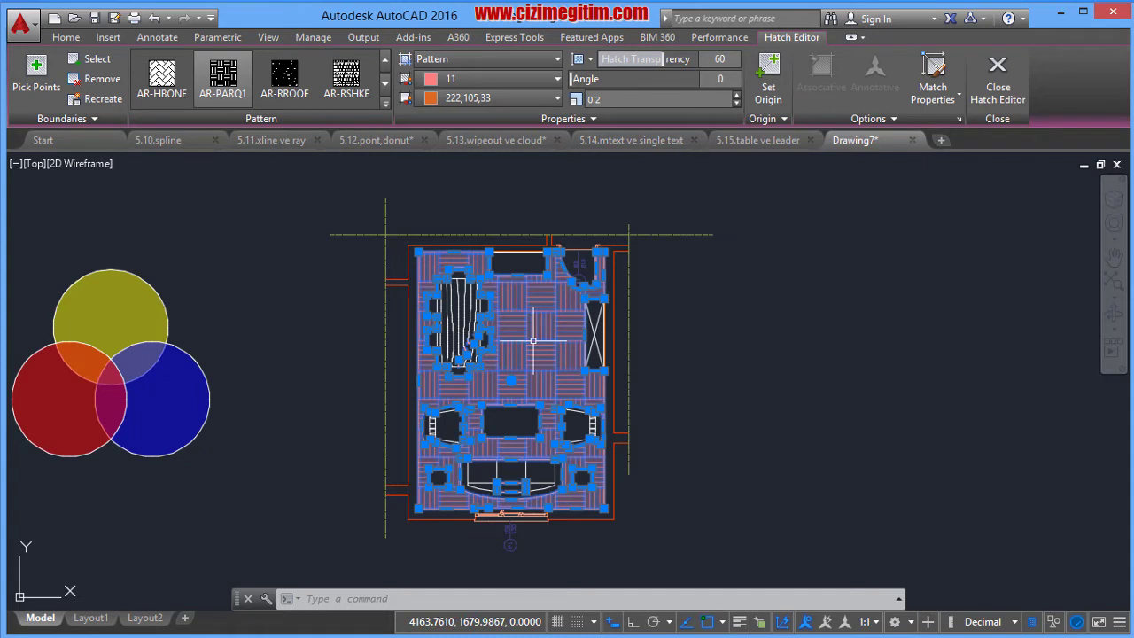
key(Delete)
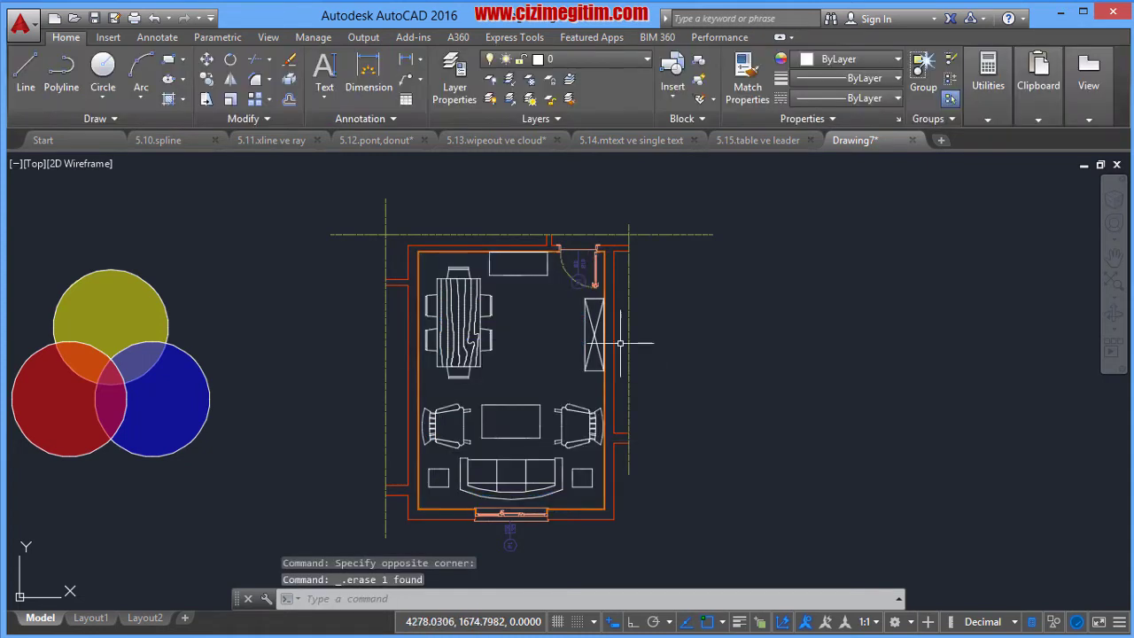
- Launch a fresh Hatch command from the Draw panel and expand the pattern gallery
middle_drag(688, 323, 656, 317)
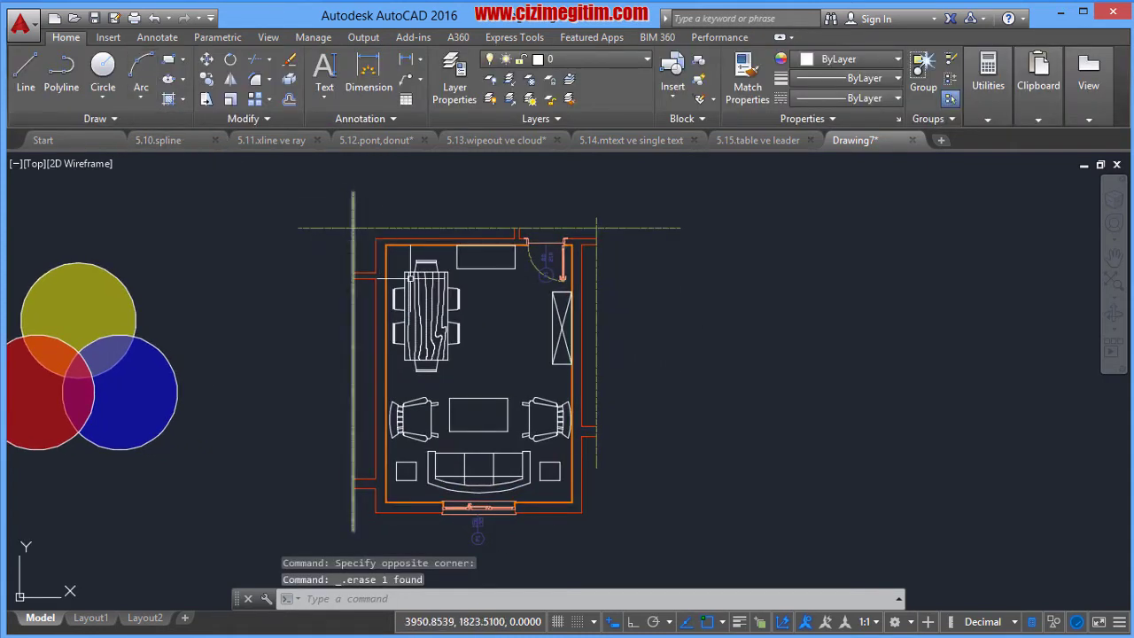
text(h)
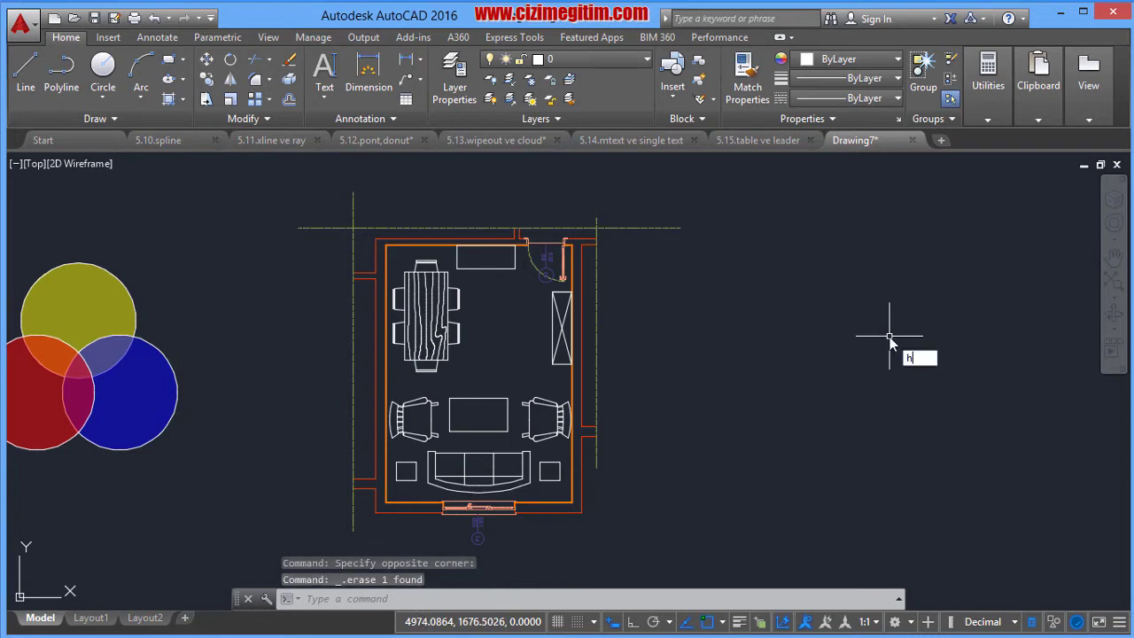
key(Return)
key(Escape)
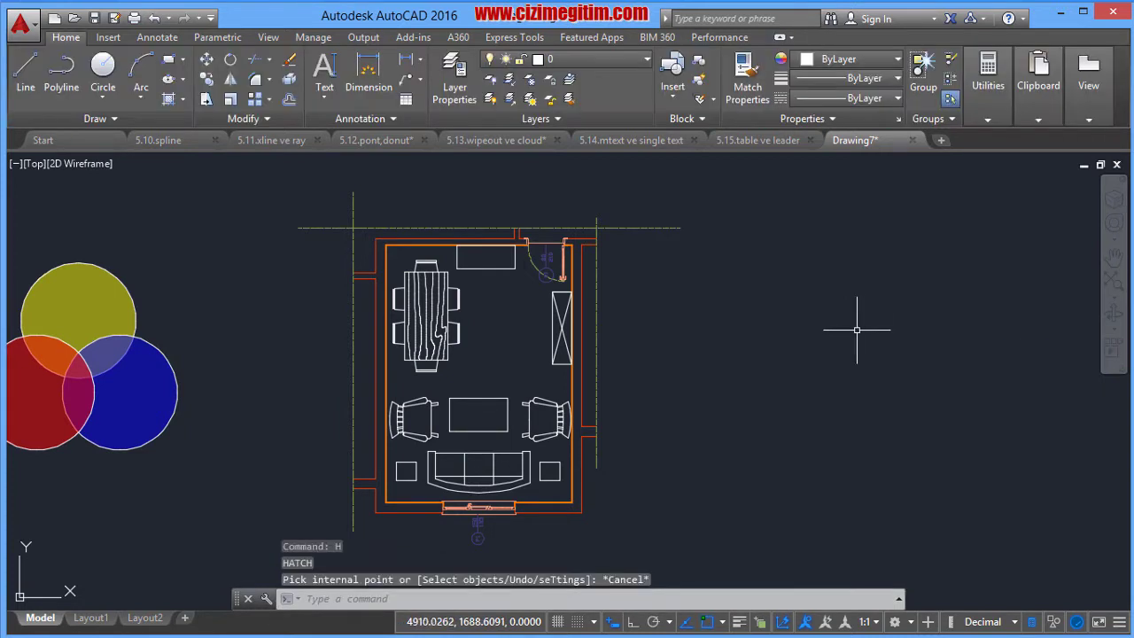
click(177, 107)
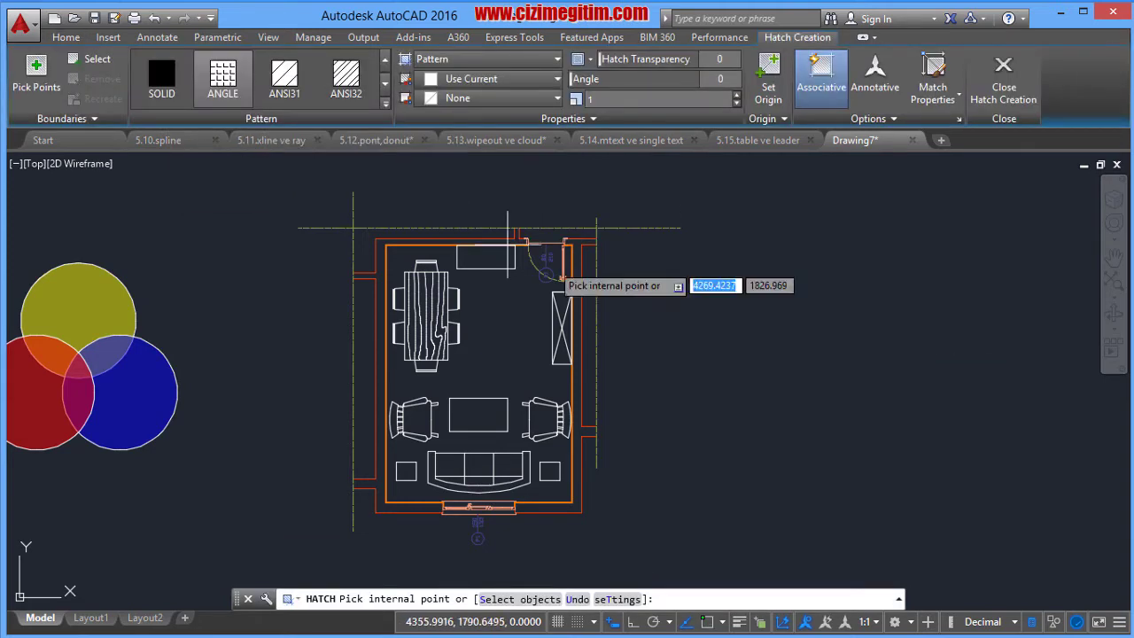
click(385, 105)
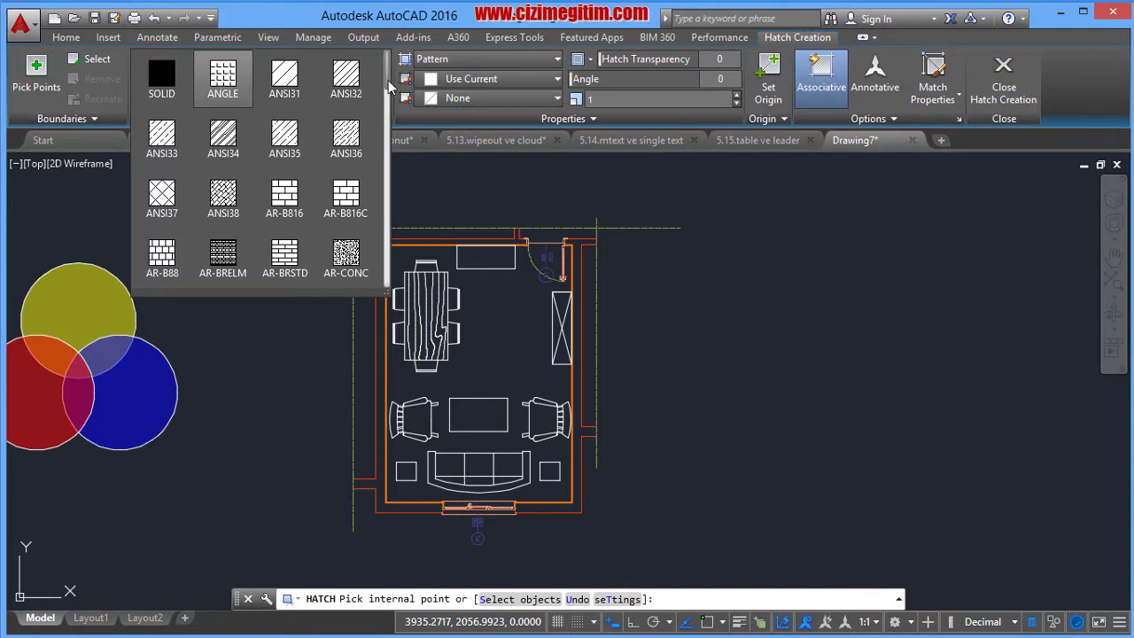
- Scroll the hatch pattern gallery and choose EARTH
mouse_move(388, 86)
mouse_down()
mouse_move(376, 282)
mouse_move(388, 80)
mouse_move(379, 126)
mouse_up()
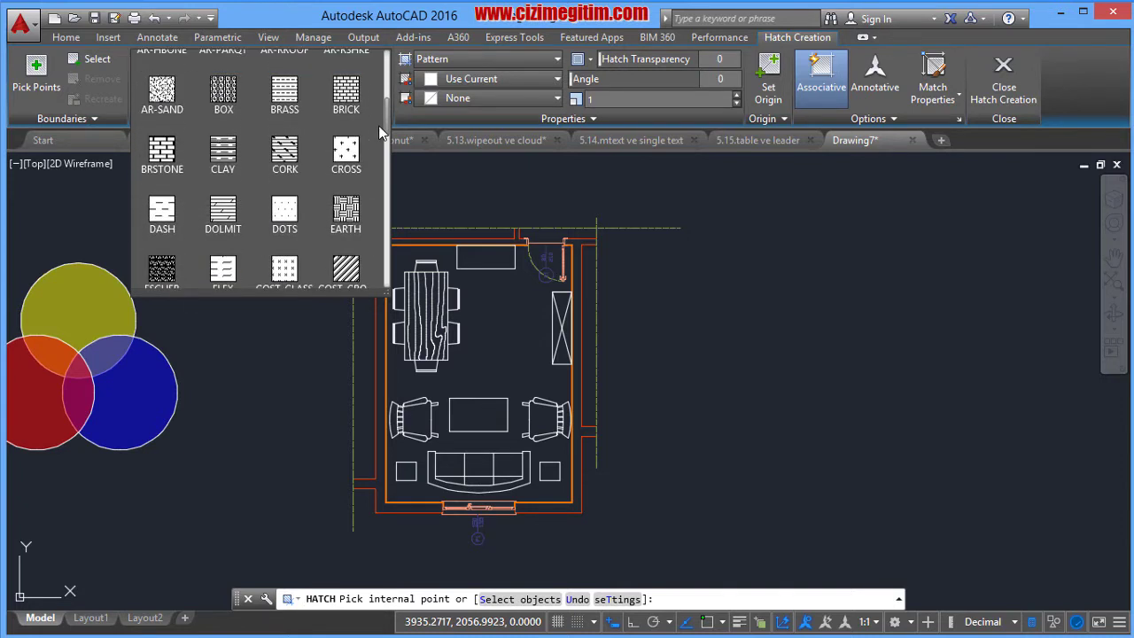
click(345, 211)
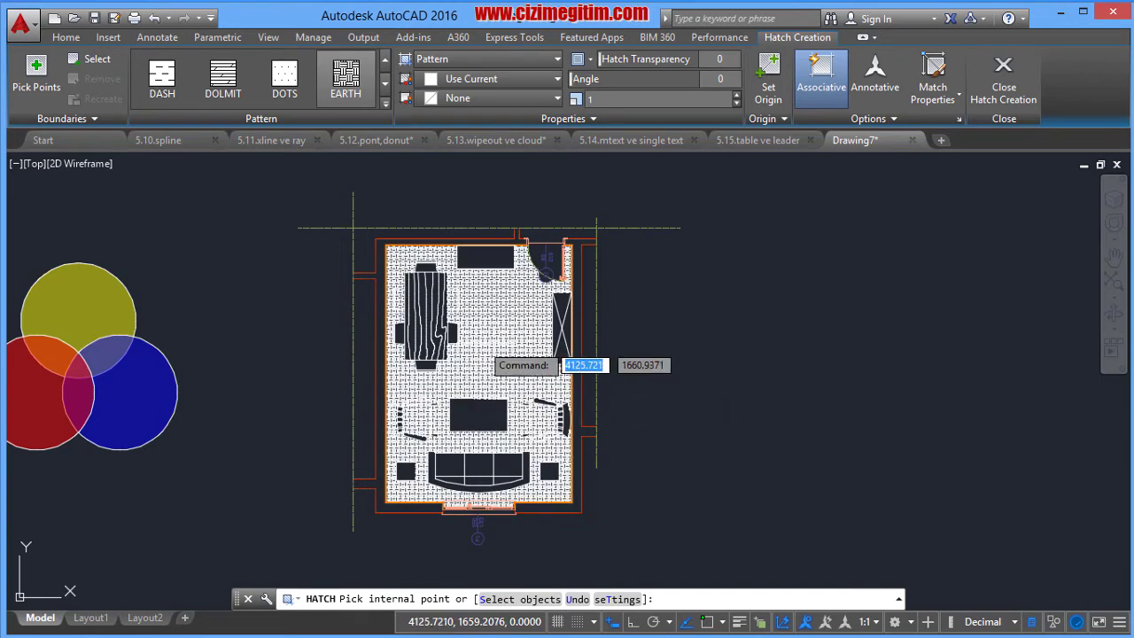
- Place the EARTH hatch by picking a point inside the room, then select it
click(478, 332)
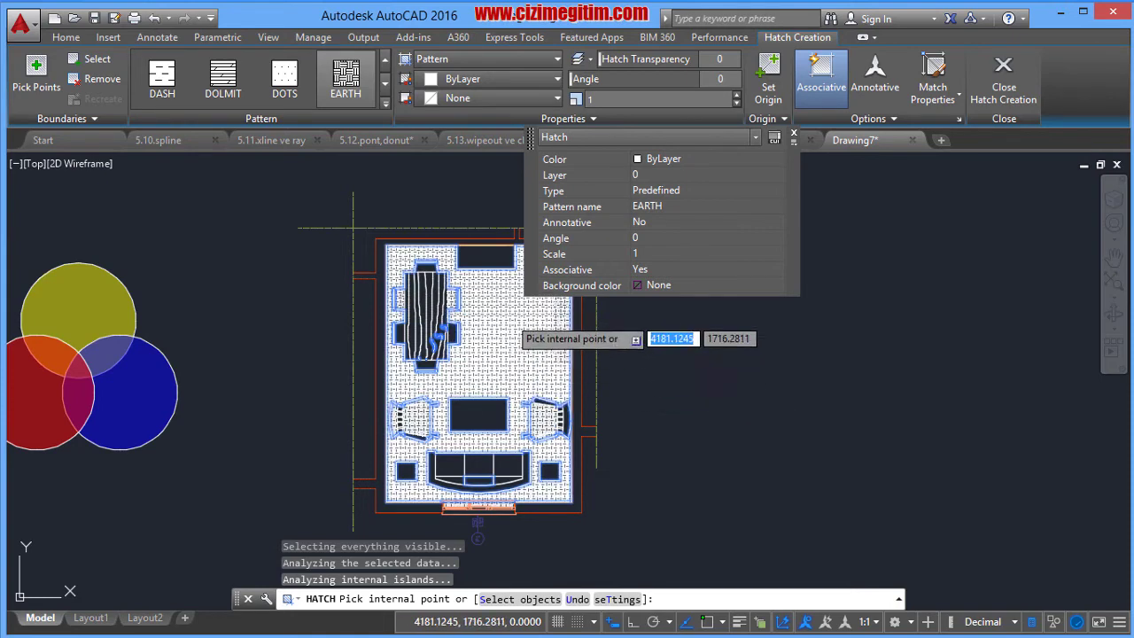
key(Return)
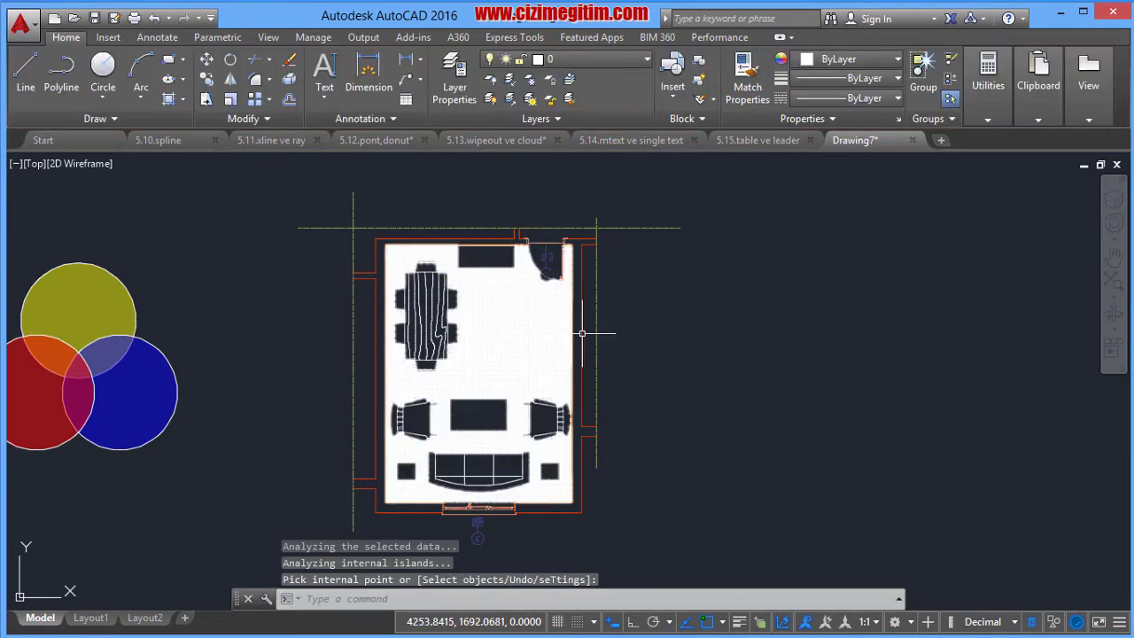
scroll(571, 335, up, 4)
scroll(571, 334, up, 2)
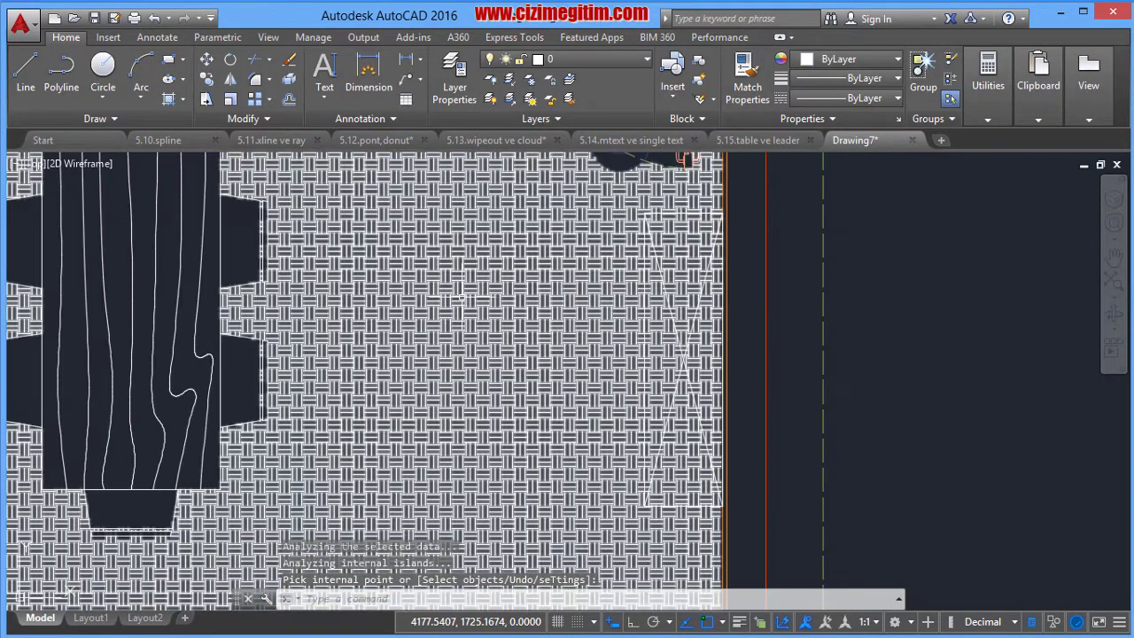
scroll(572, 335, down, 5)
middle_drag(482, 282, 489, 330)
scroll(480, 374, down, 2)
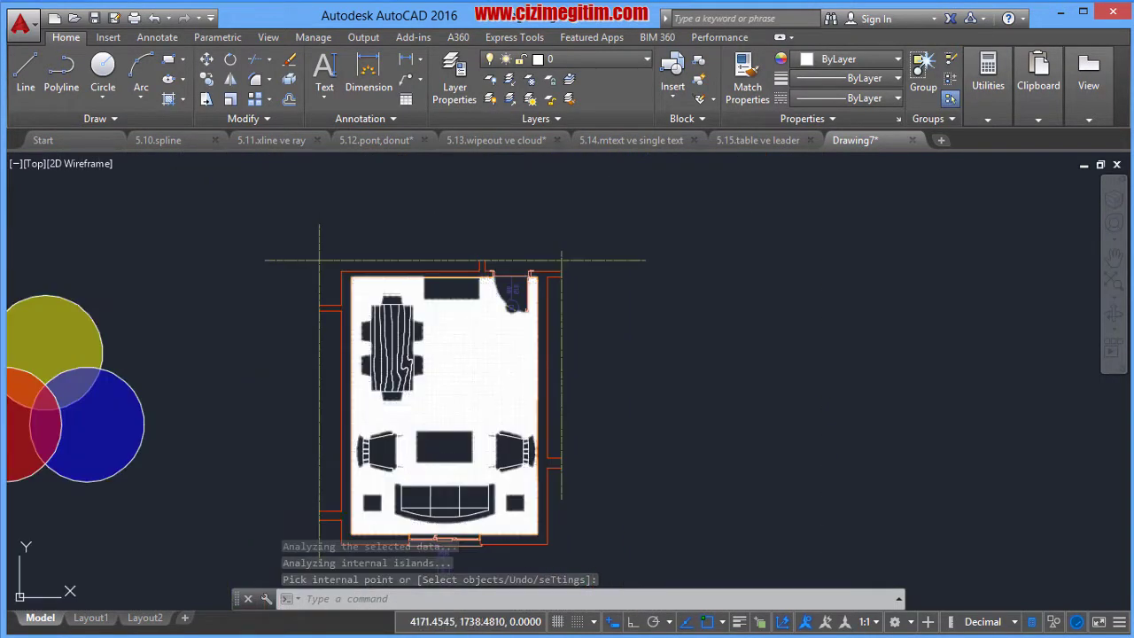
key(Return)
click(462, 351)
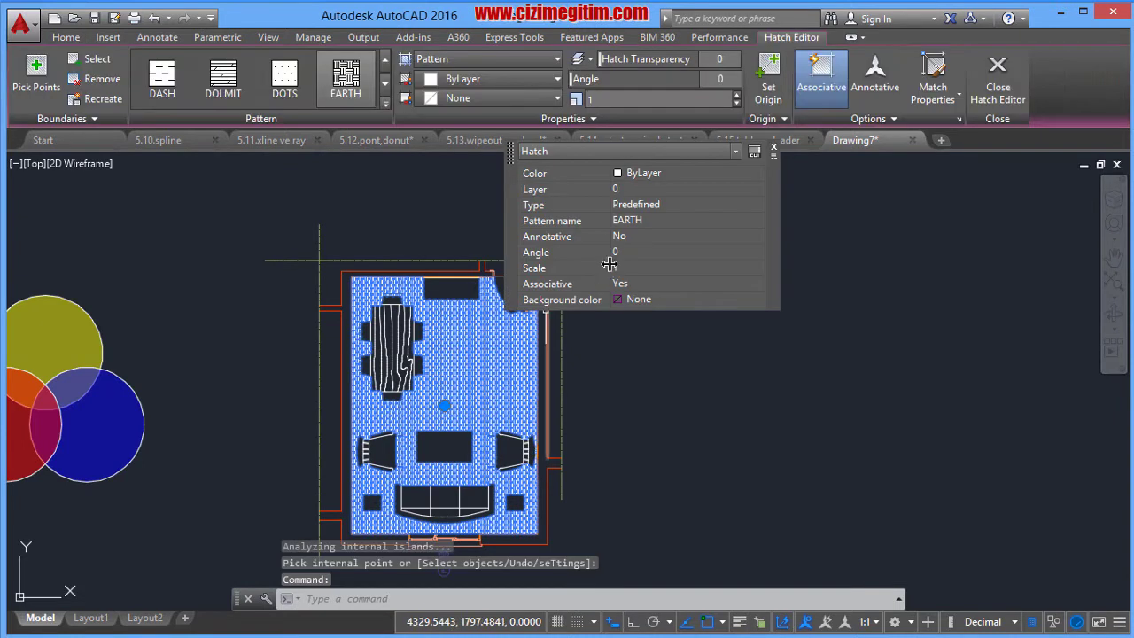
- Close Quick Properties and set the floor hatch's pattern scale to 5
drag(520, 173, 731, 255)
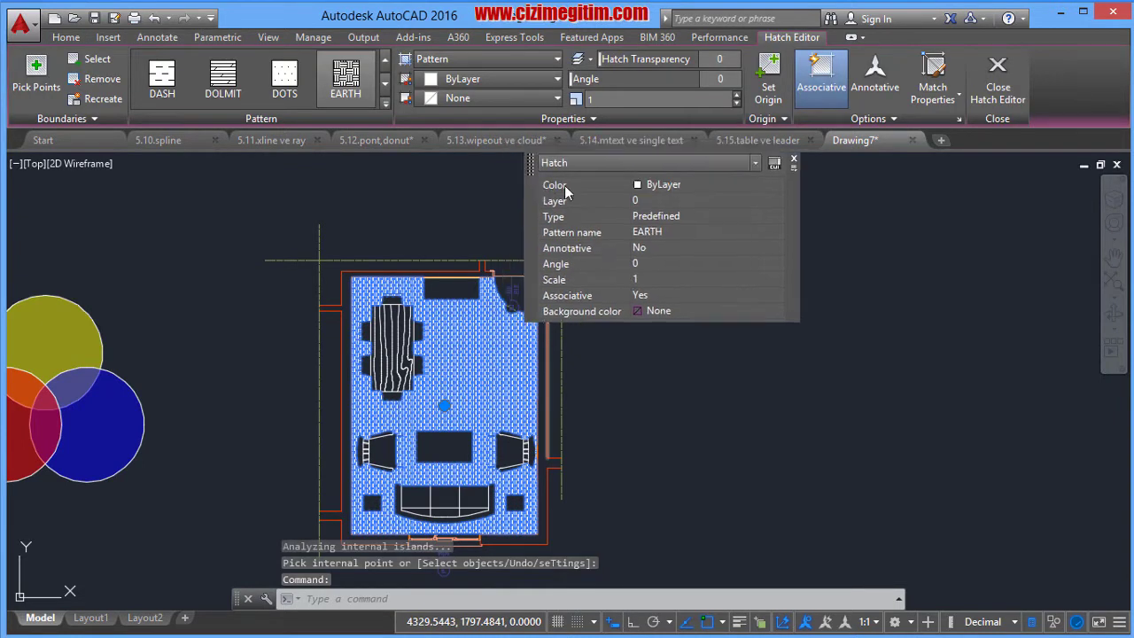
click(1050, 622)
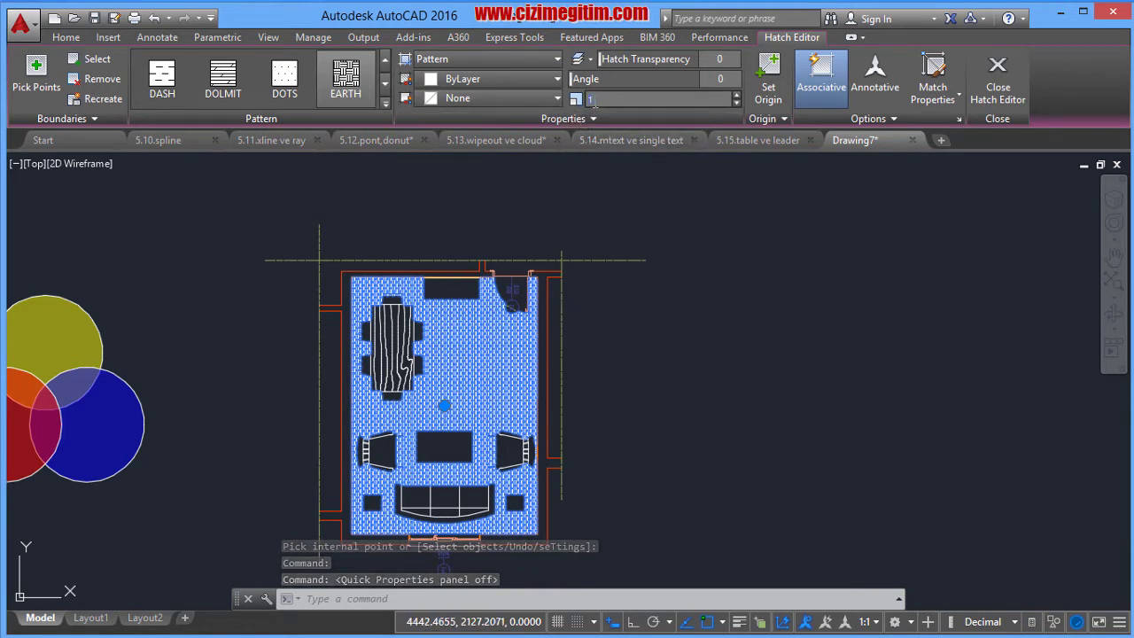
text(5)
key(Return)
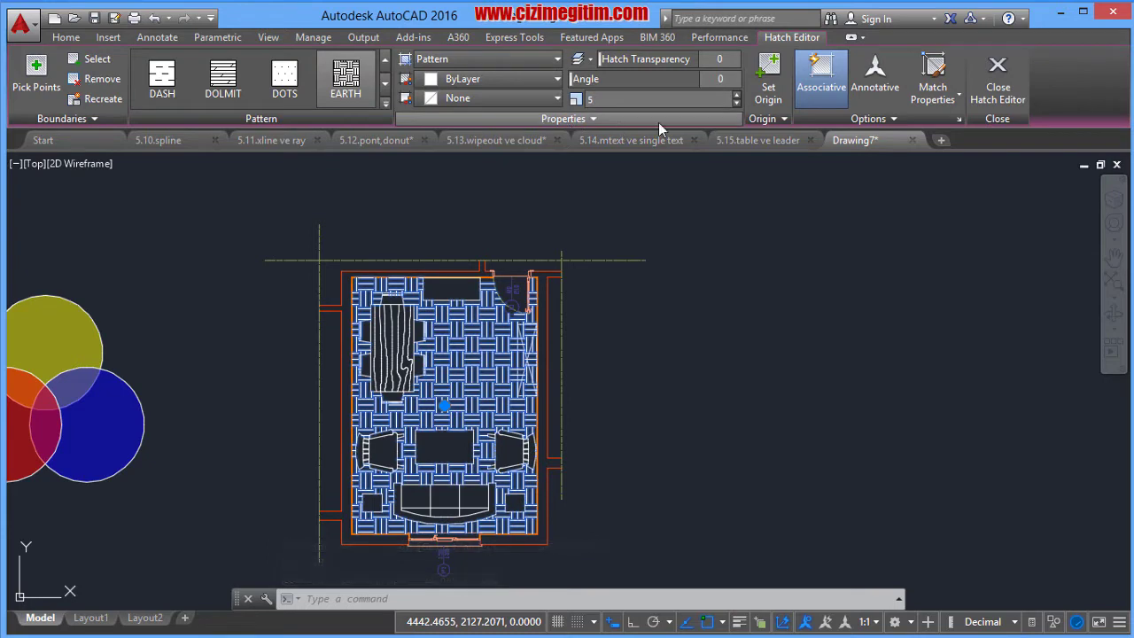
scroll(628, 360, up, 2)
middle_drag(557, 322, 584, 326)
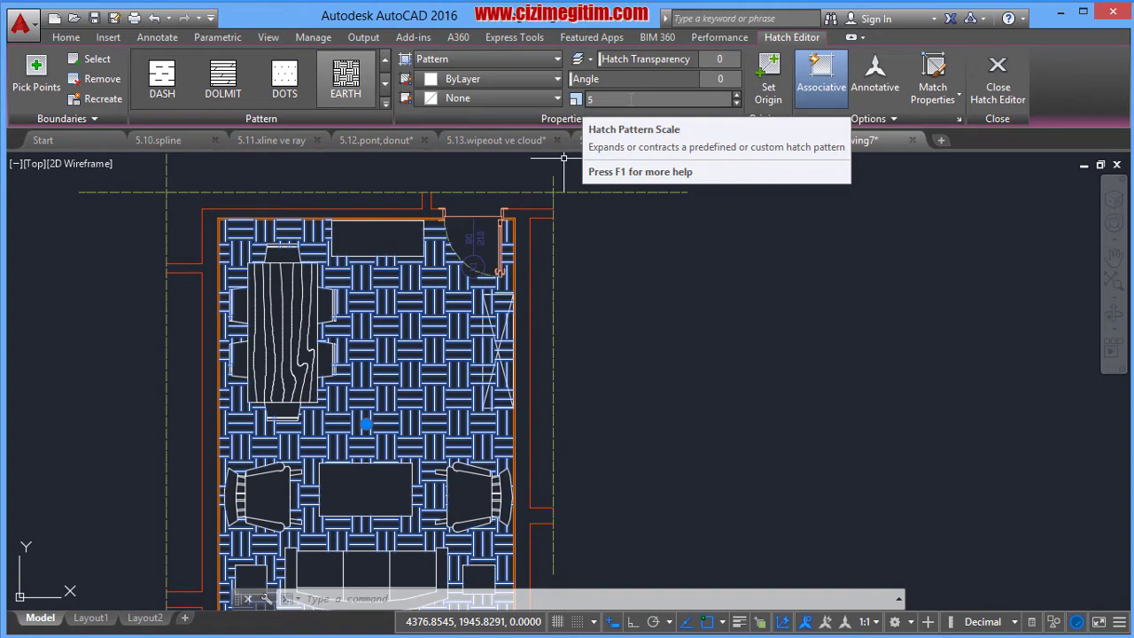
- Try orange 205,105,40 and then white as the floor hatch background colour
click(478, 97)
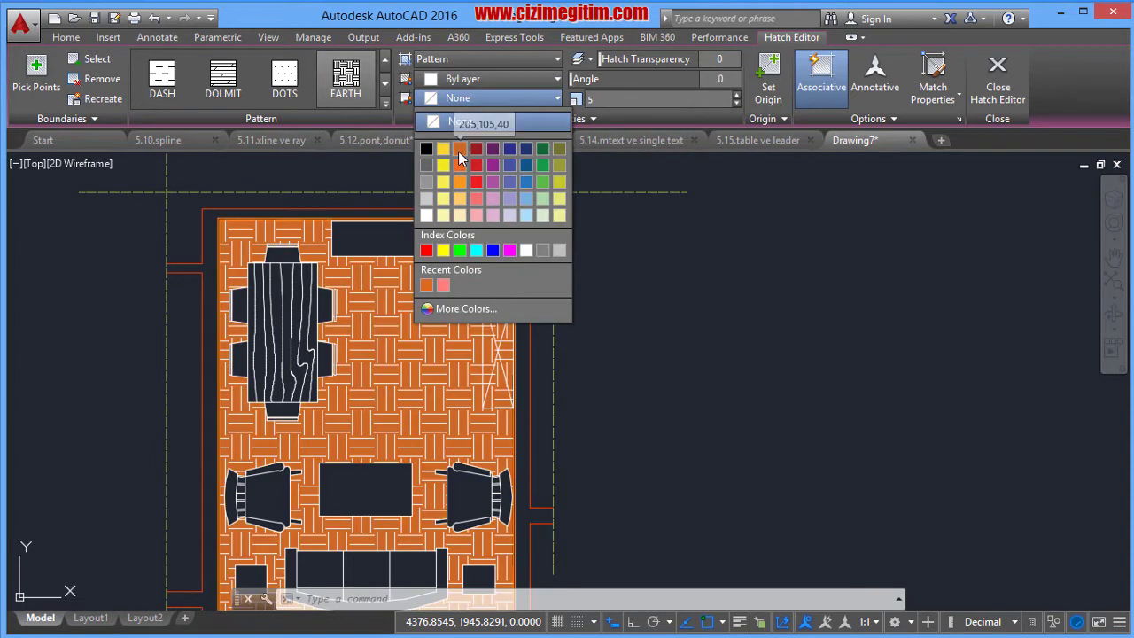
click(459, 157)
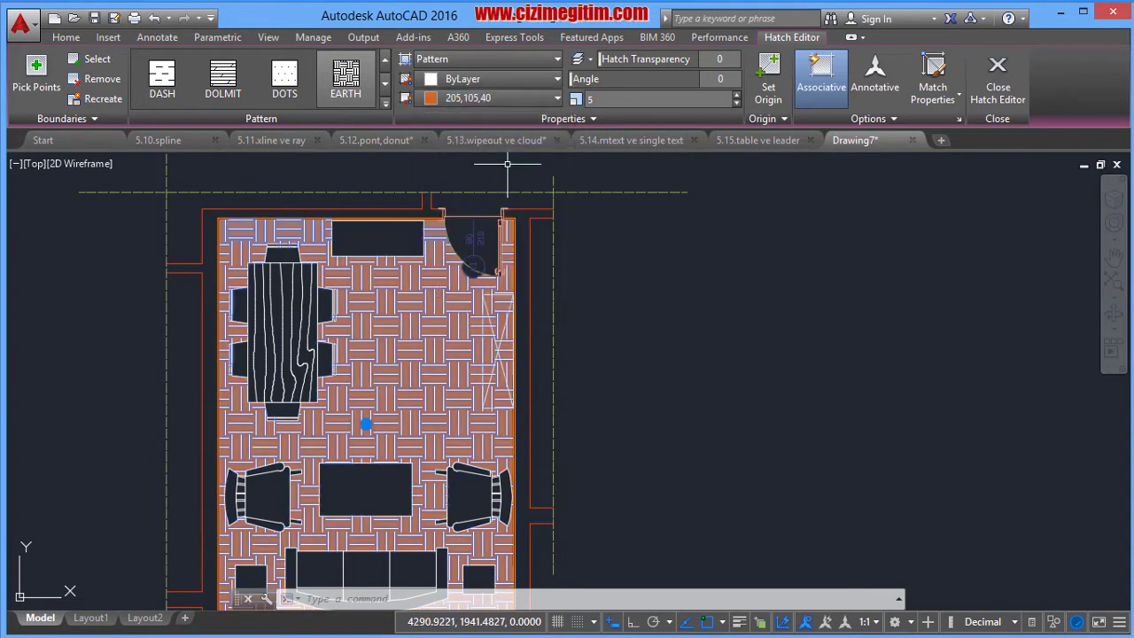
click(494, 81)
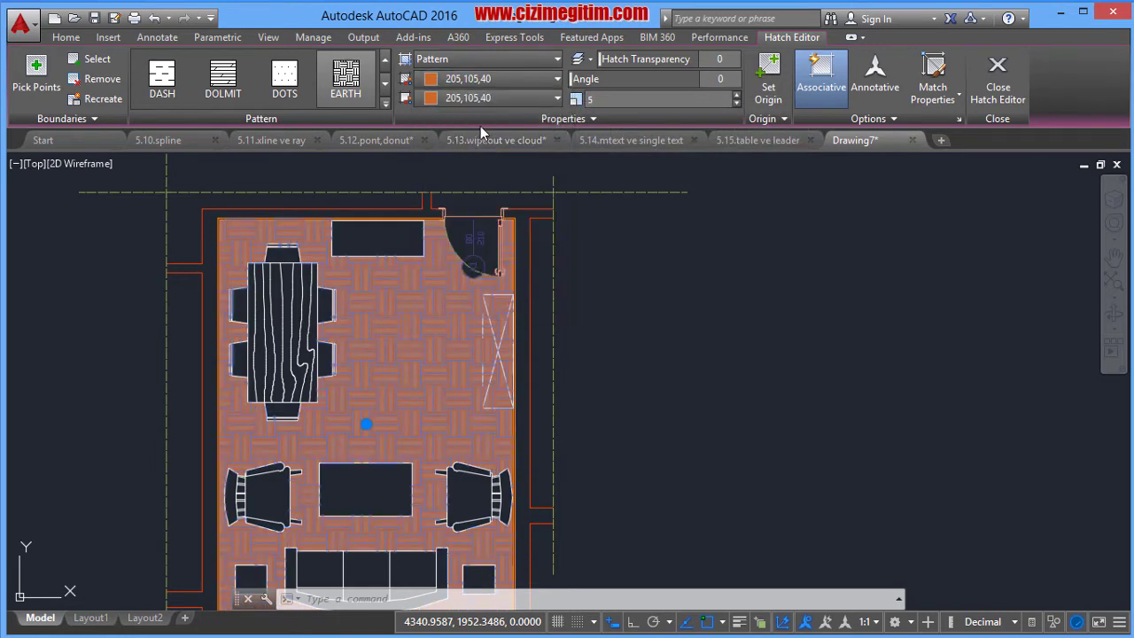
click(484, 99)
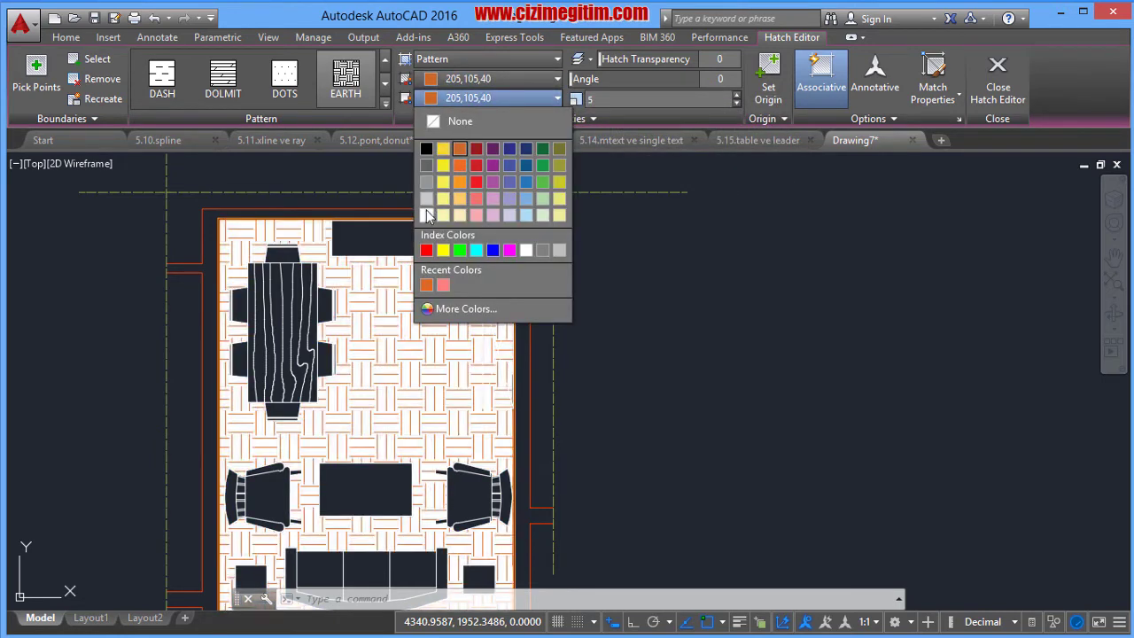
click(427, 214)
key(Escape)
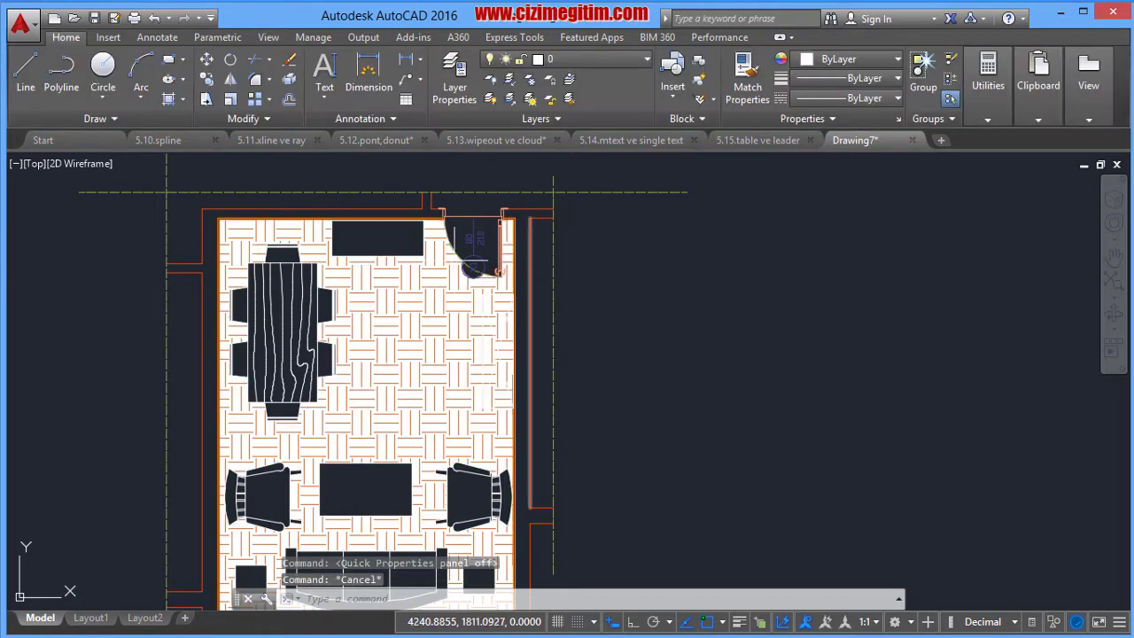
- Restore the orange background and try dark red 153,27,30 hatch lines
click(437, 319)
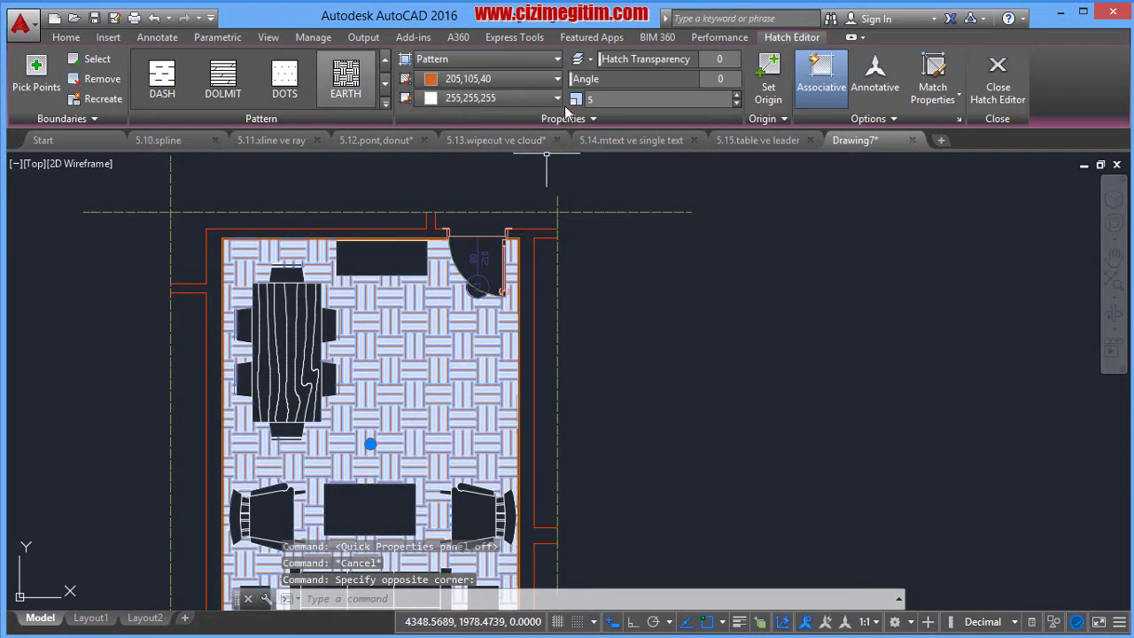
click(507, 97)
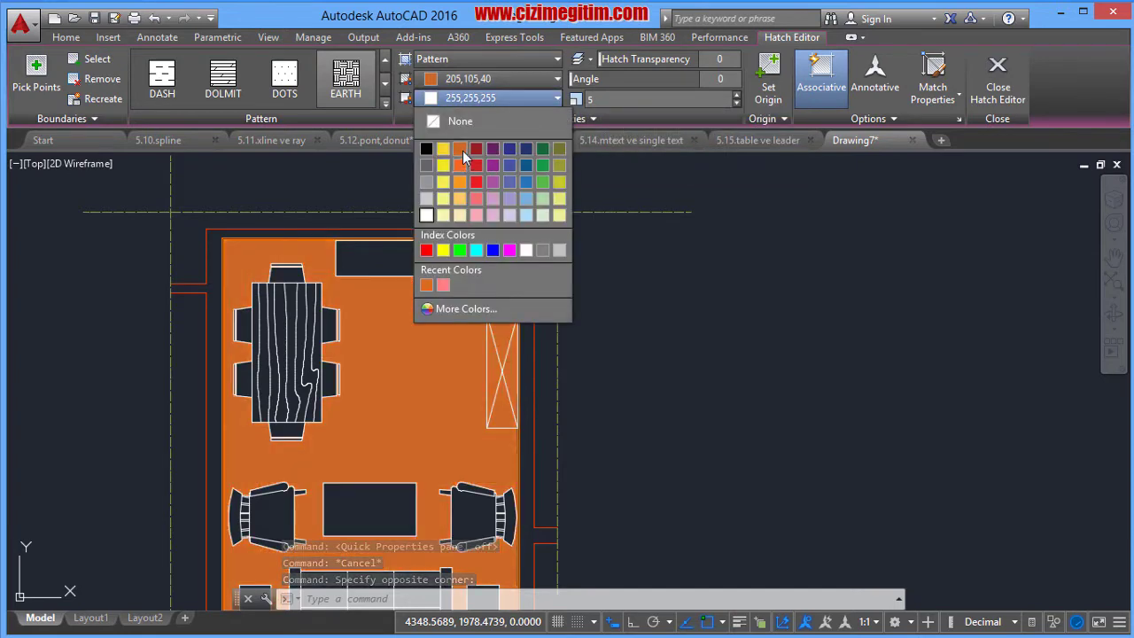
click(433, 285)
click(489, 77)
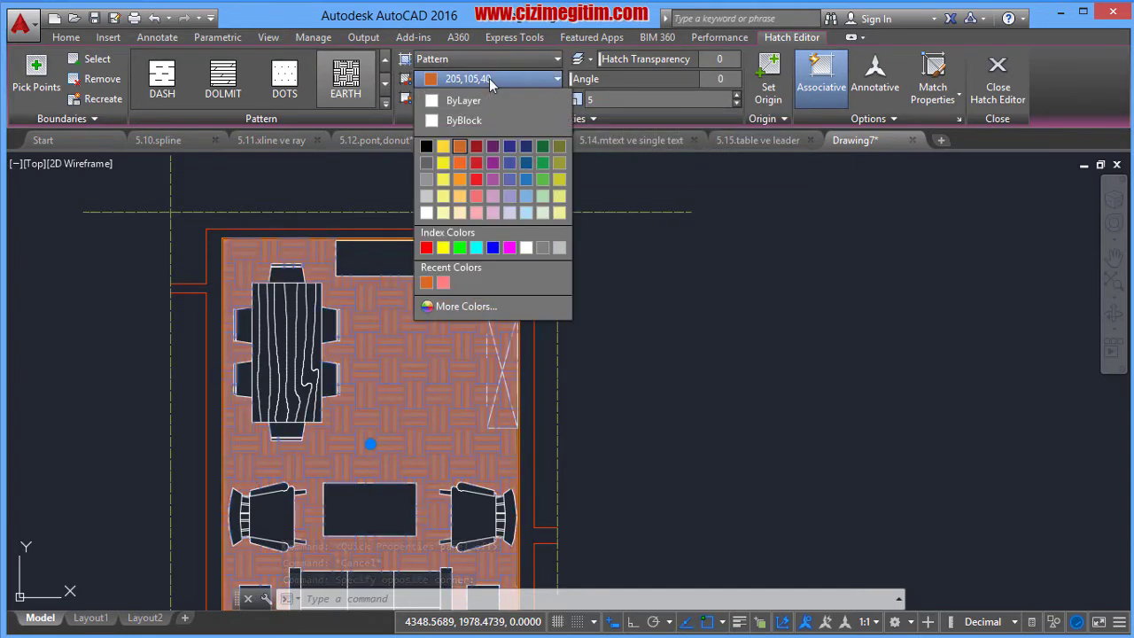
click(504, 163)
key(Escape)
- Set the floor hatch line colour back to ByLayer
scroll(557, 253, up, 2)
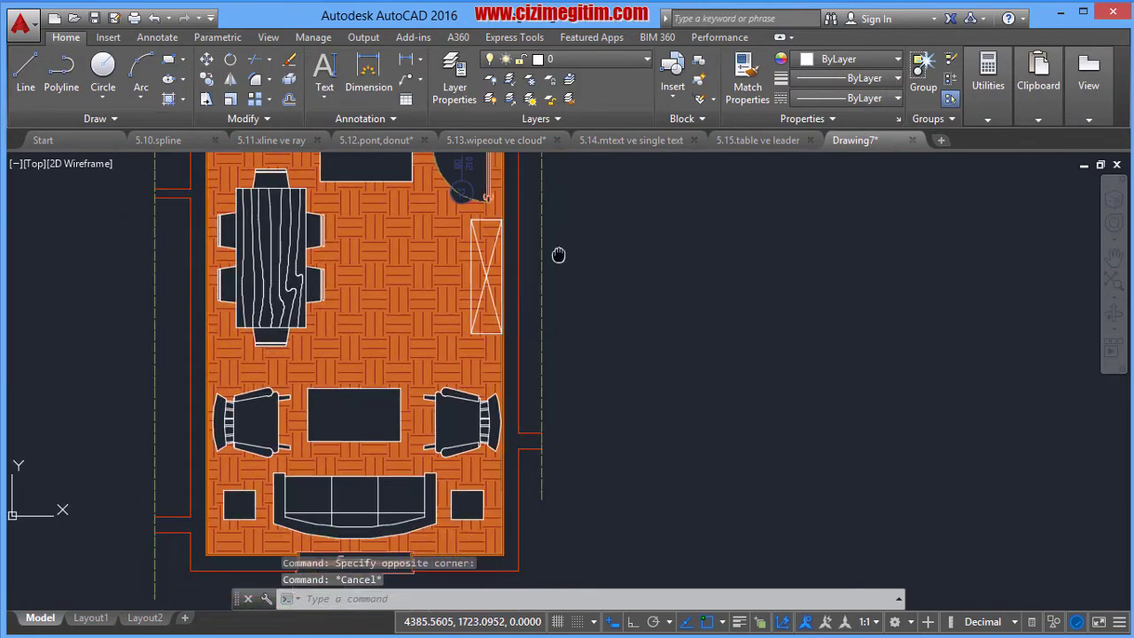
scroll(495, 323, down, 2)
click(496, 322)
click(510, 81)
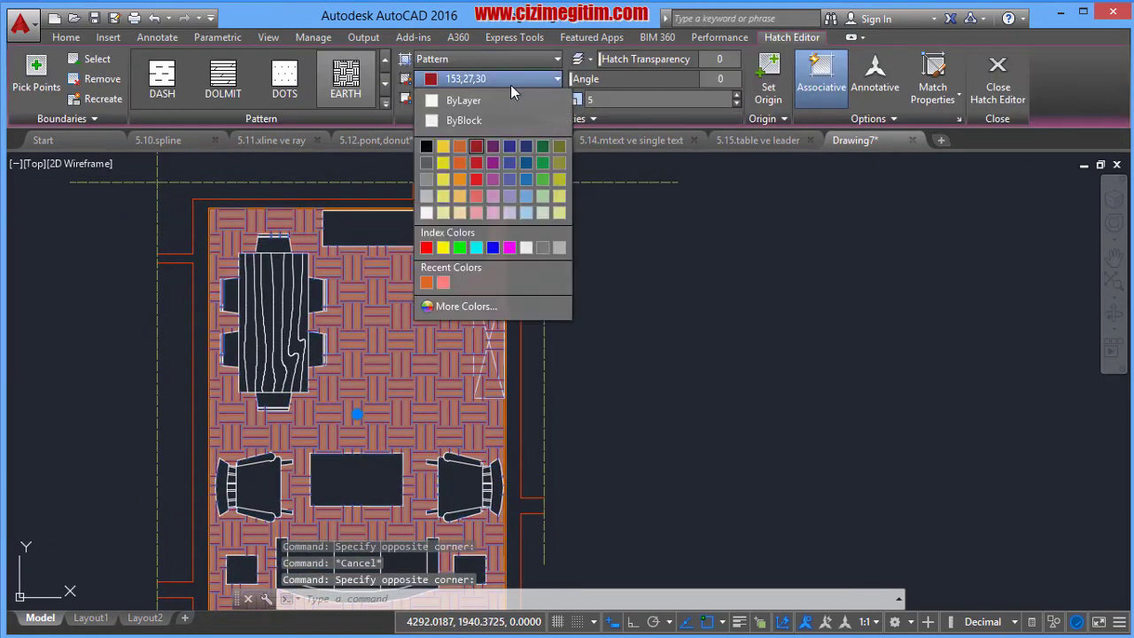
click(459, 146)
key(Escape)
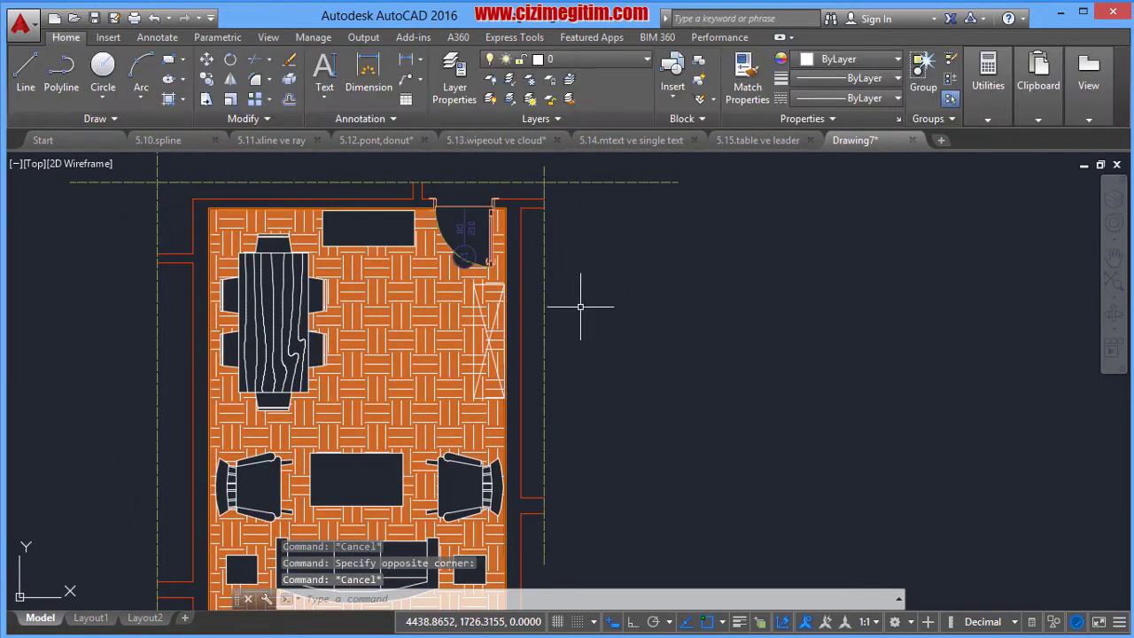
- Reposition the view and select the floor hatch again for editing
mouse_move(576, 304)
middle_down()
mouse_move(615, 254)
mouse_move(617, 267)
middle_up()
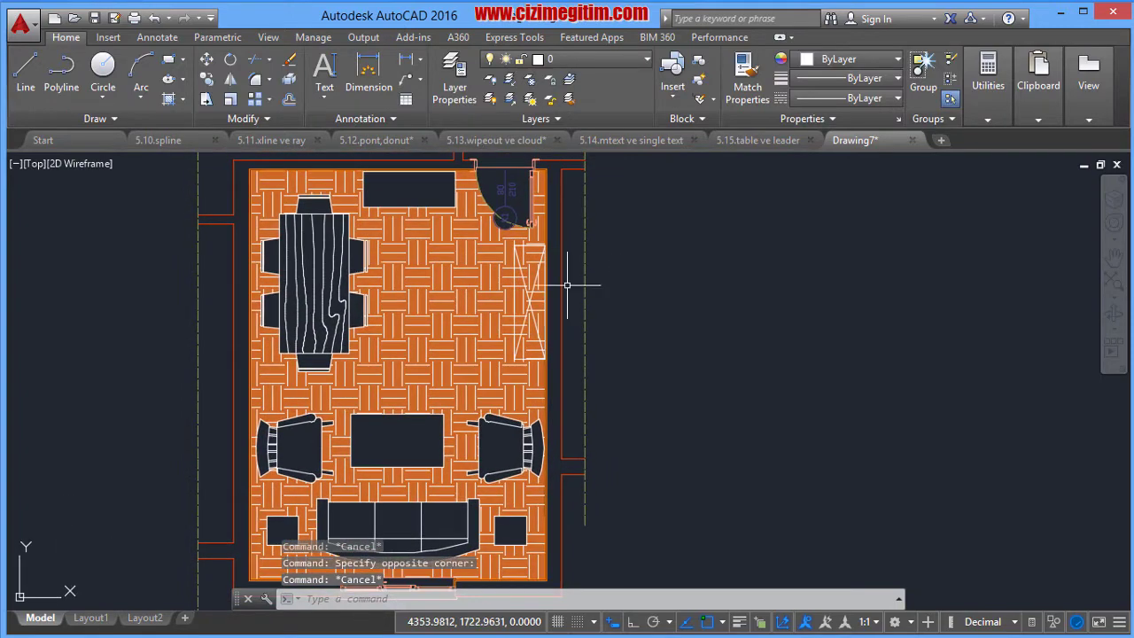
scroll(545, 285, up, 2)
scroll(522, 285, up, 2)
scroll(385, 255, up, 5)
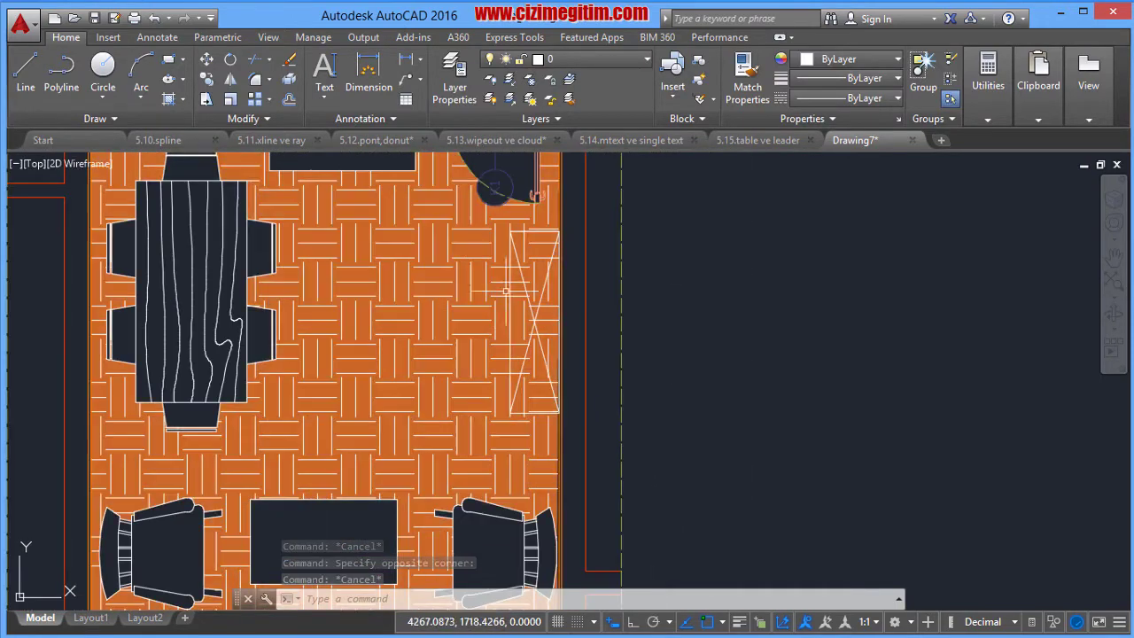
click(435, 274)
scroll(415, 293, down, 5)
scroll(416, 292, up, 2)
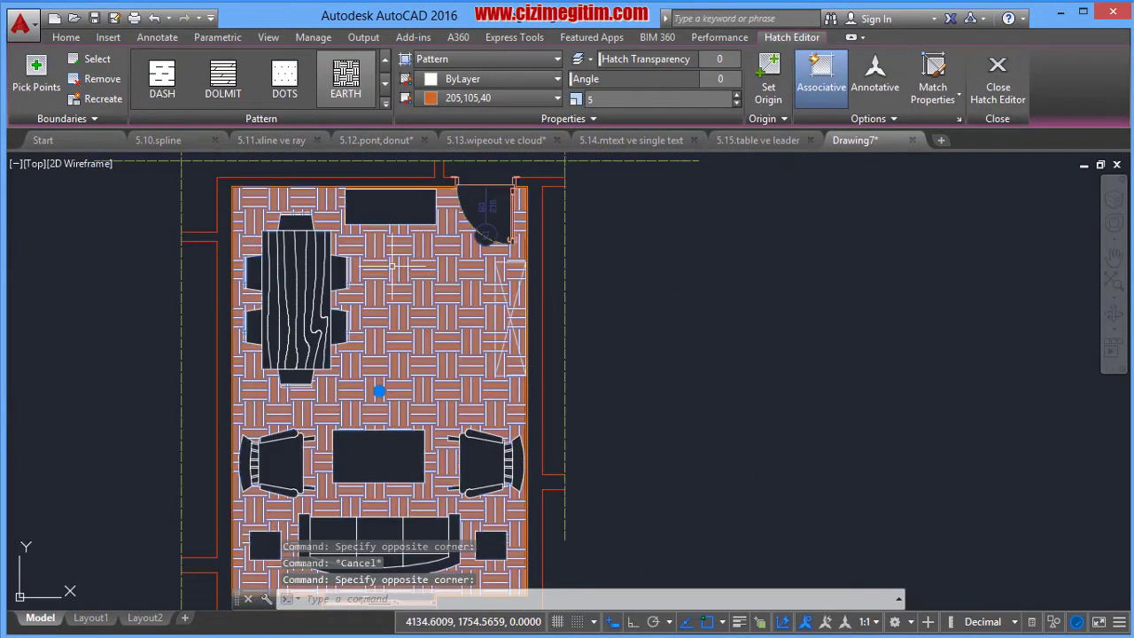
middle_drag(575, 290, 572, 307)
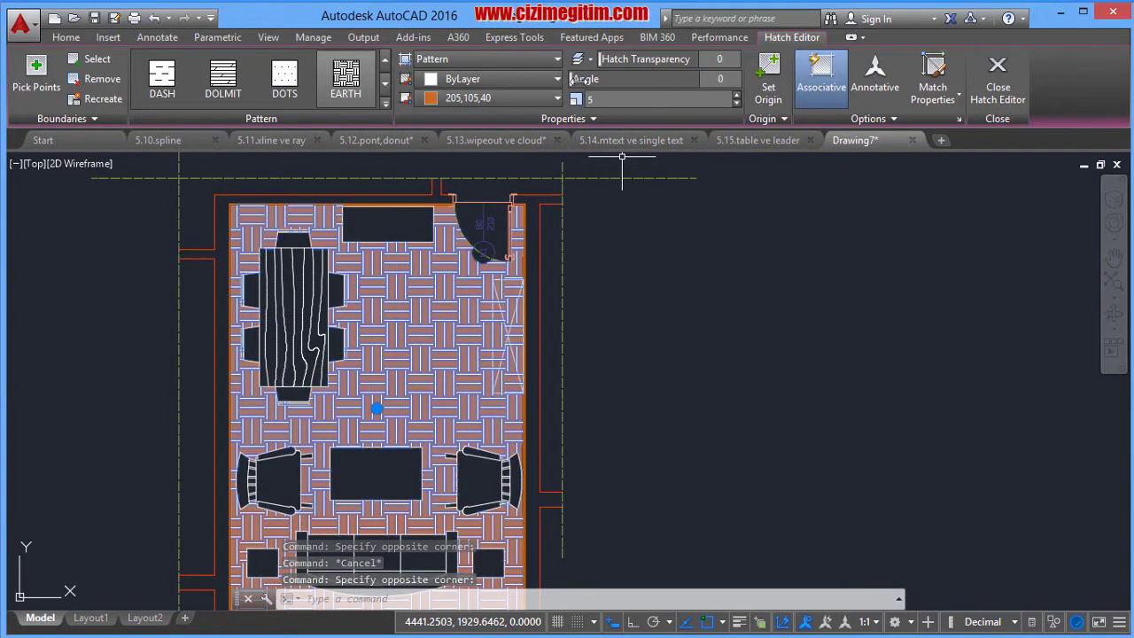
- Reselect the floor hatch, set Hatch Transparency to 67, and deselect it
mouse_move(571, 79)
mouse_down()
mouse_move(660, 83)
mouse_move(573, 83)
mouse_up()
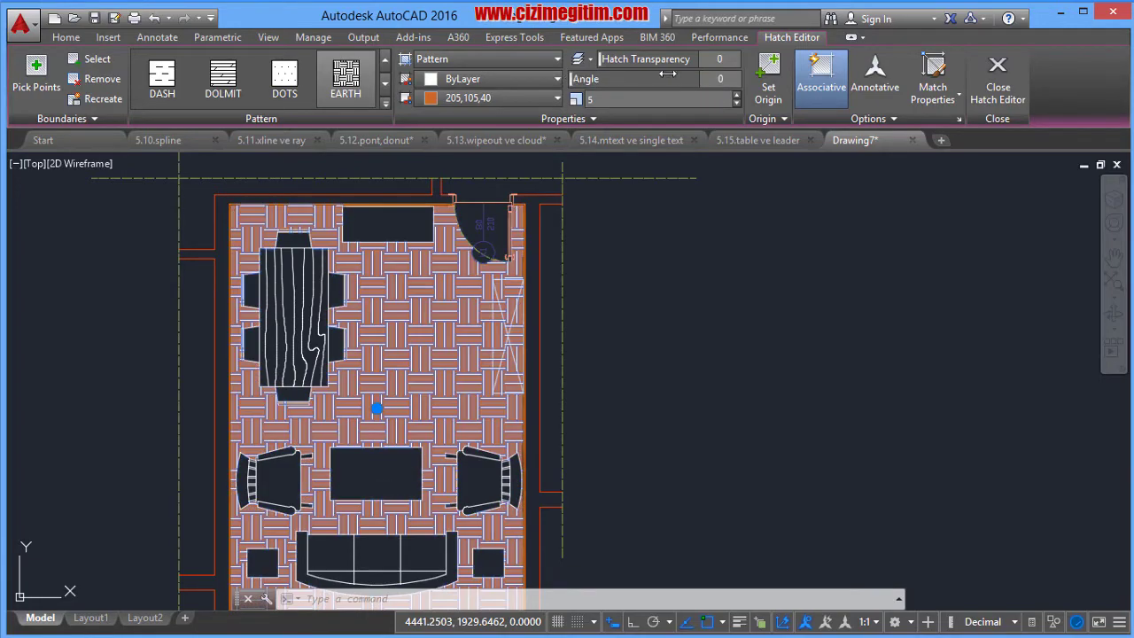
click(699, 265)
key(Escape)
click(567, 283)
click(437, 300)
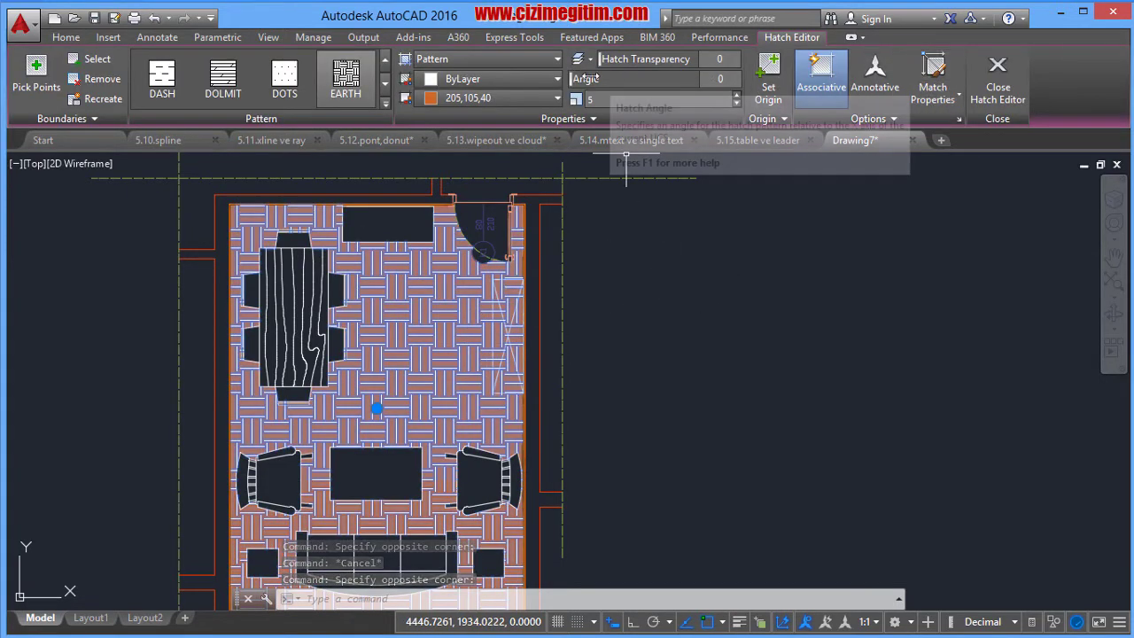
drag(605, 58, 685, 60)
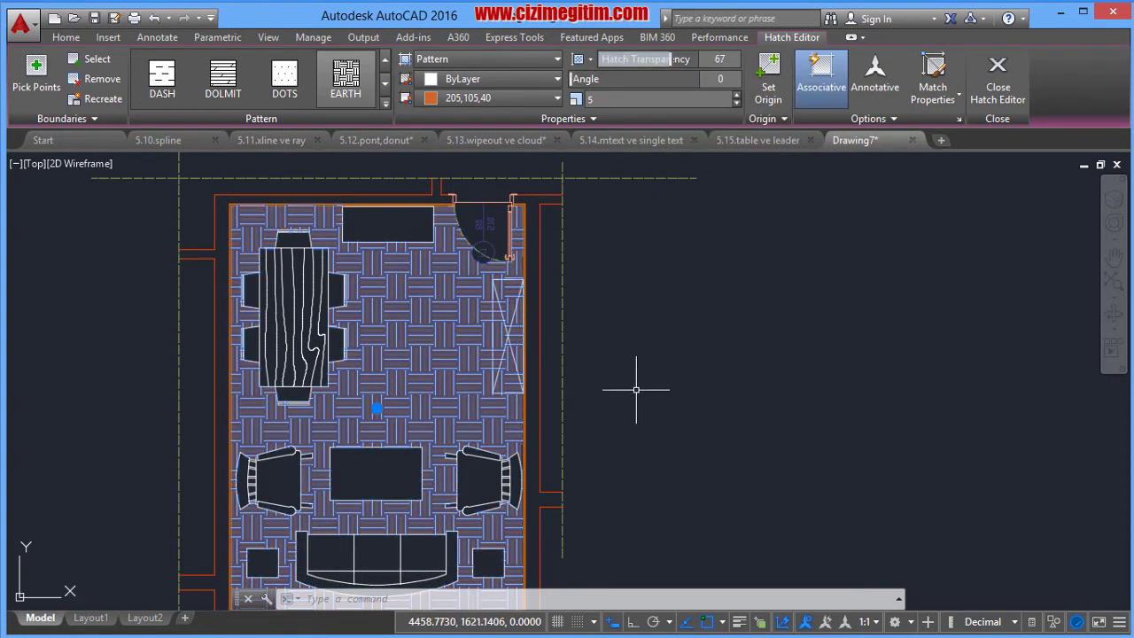
key(Escape)
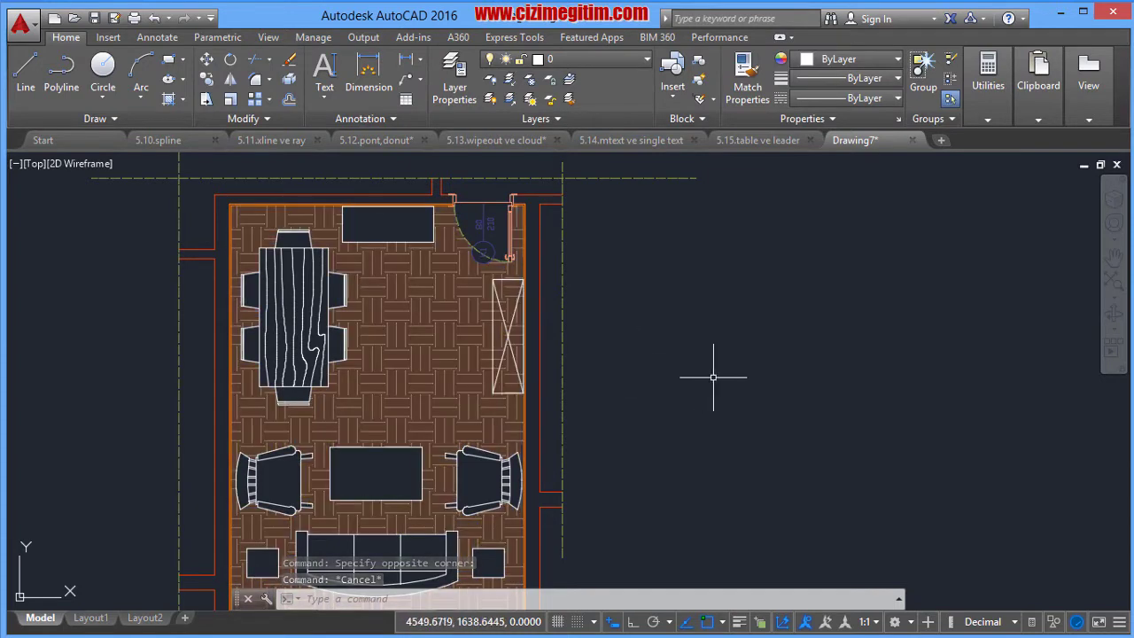
click(394, 355)
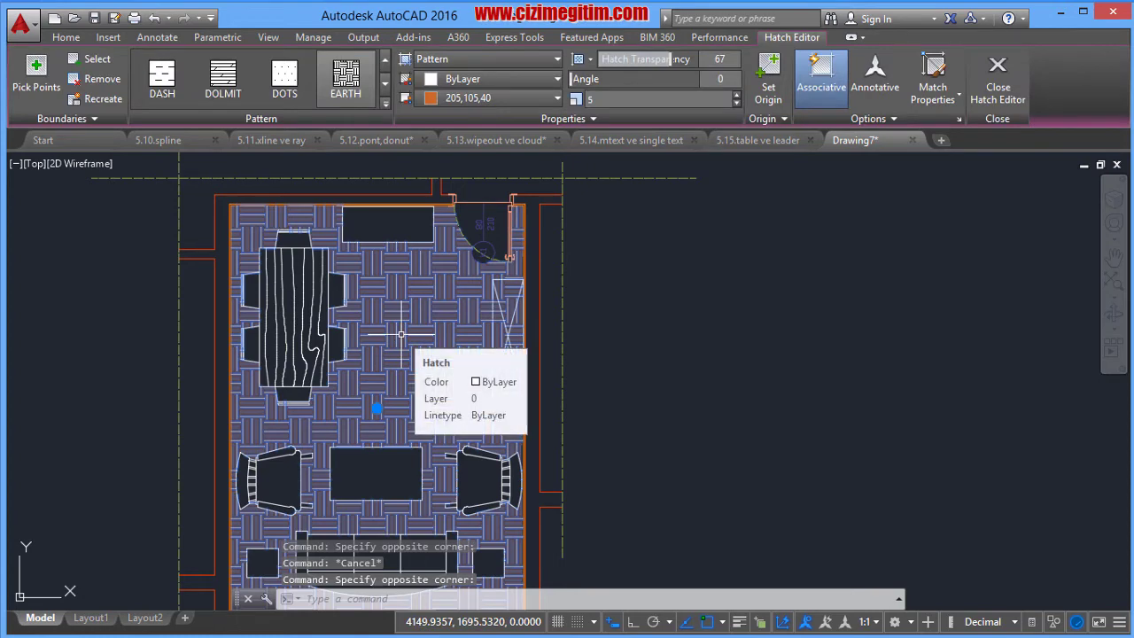
key(Escape)
- Draw a rectangle to the right of the floor plan
scroll(673, 310, down, 1)
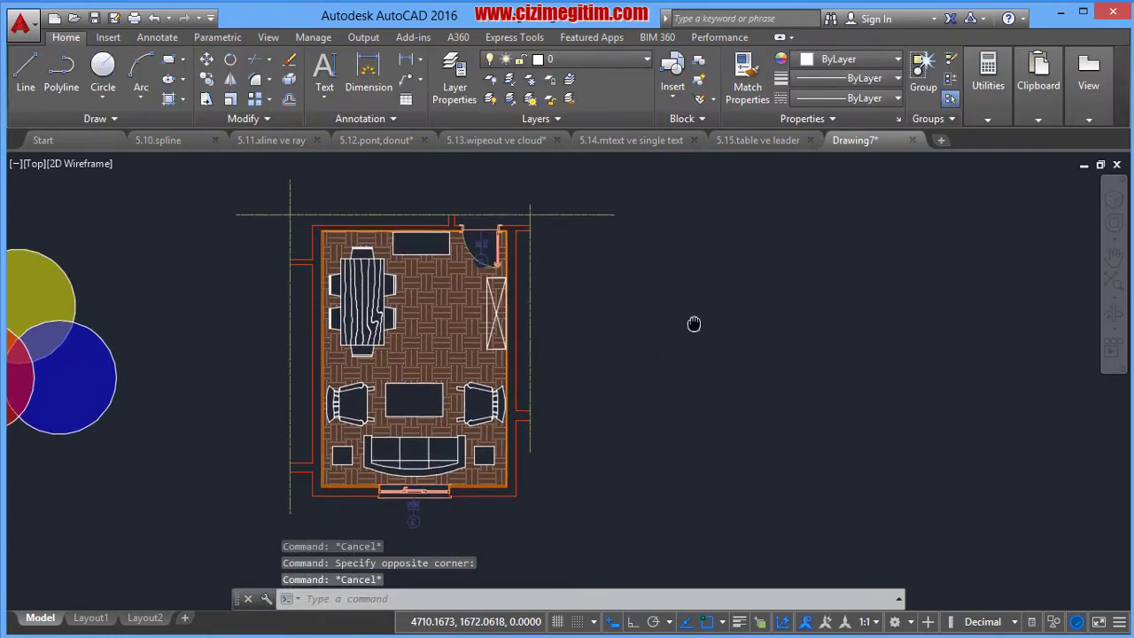
scroll(696, 337, down, 1)
text(ewx)
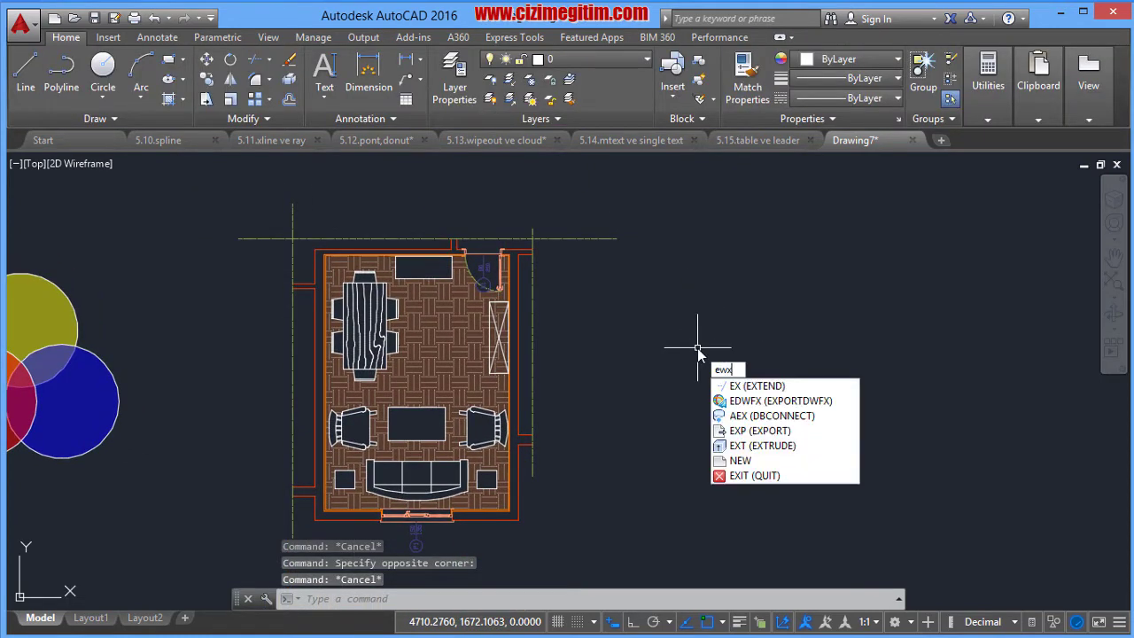
key(Escape)
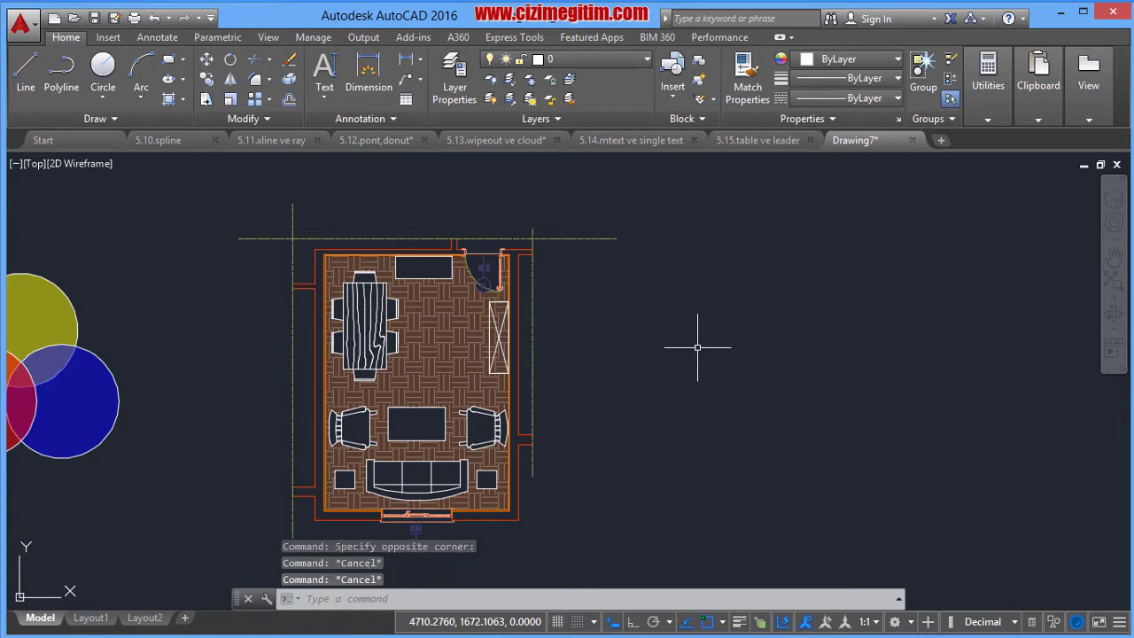
text(rec)
key(Return)
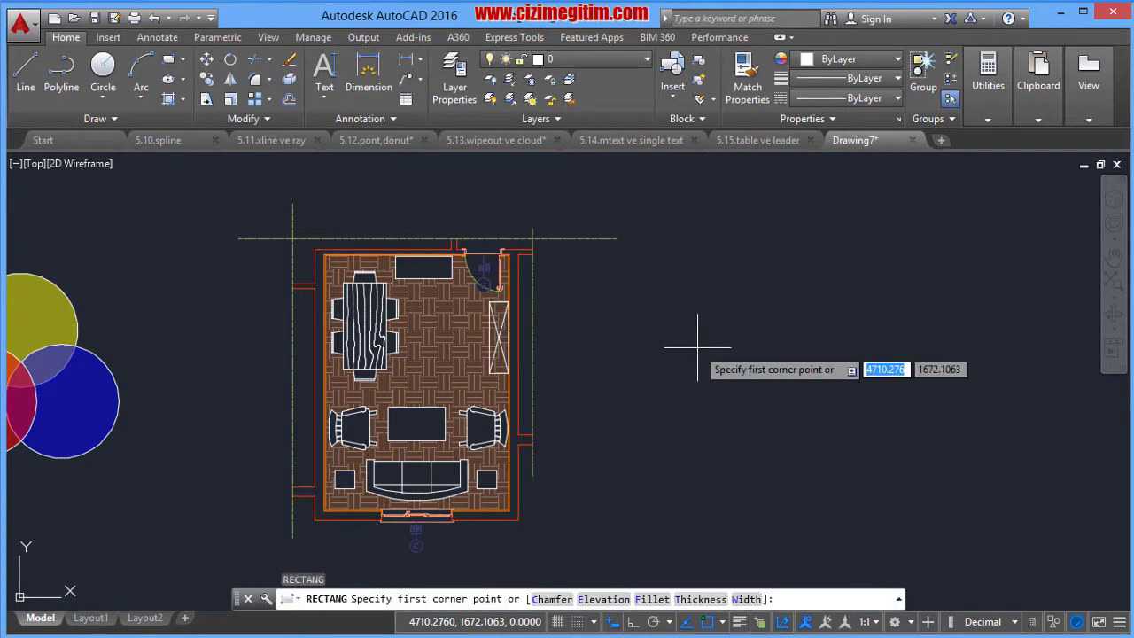
click(669, 331)
click(788, 409)
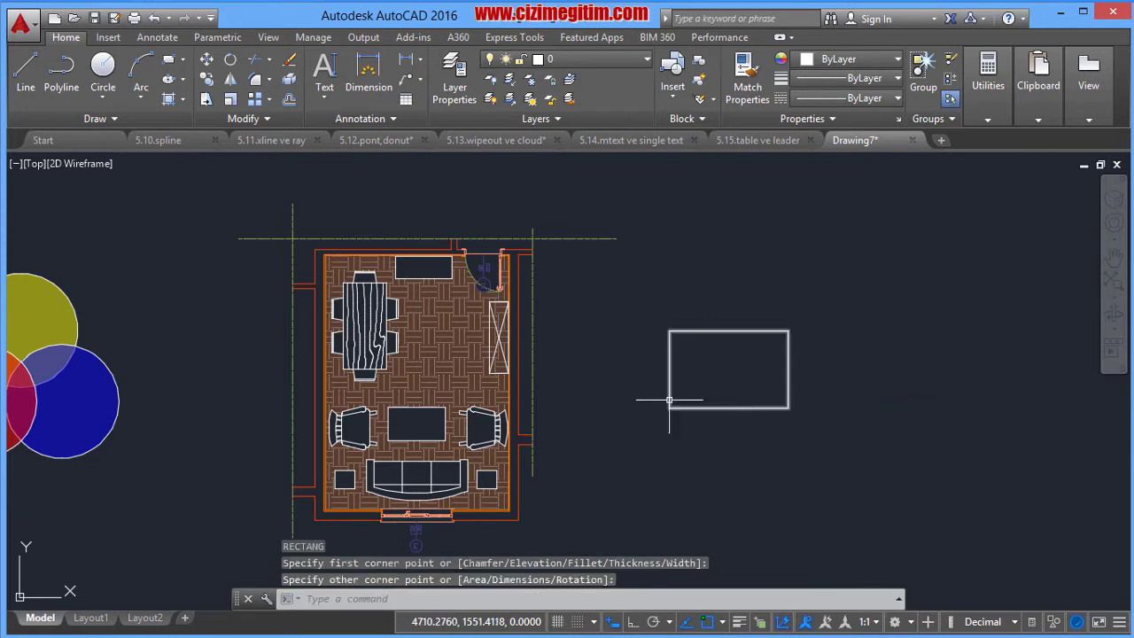
- Hatch the rectangle with EARTH, selecting it as the boundary object
click(169, 100)
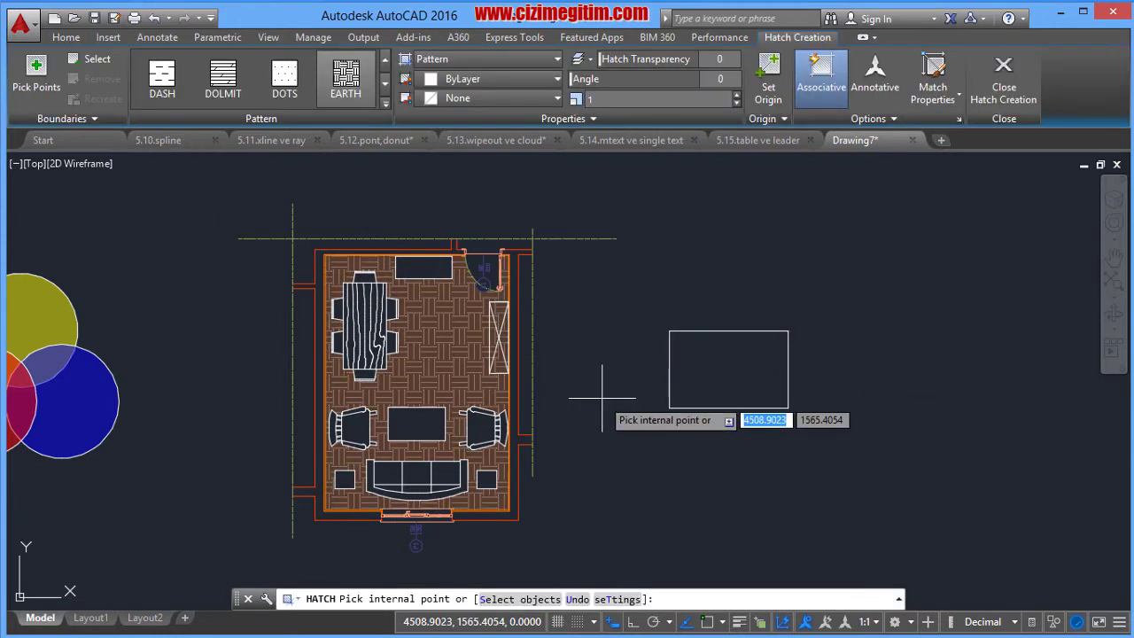
text(s)
key(Return)
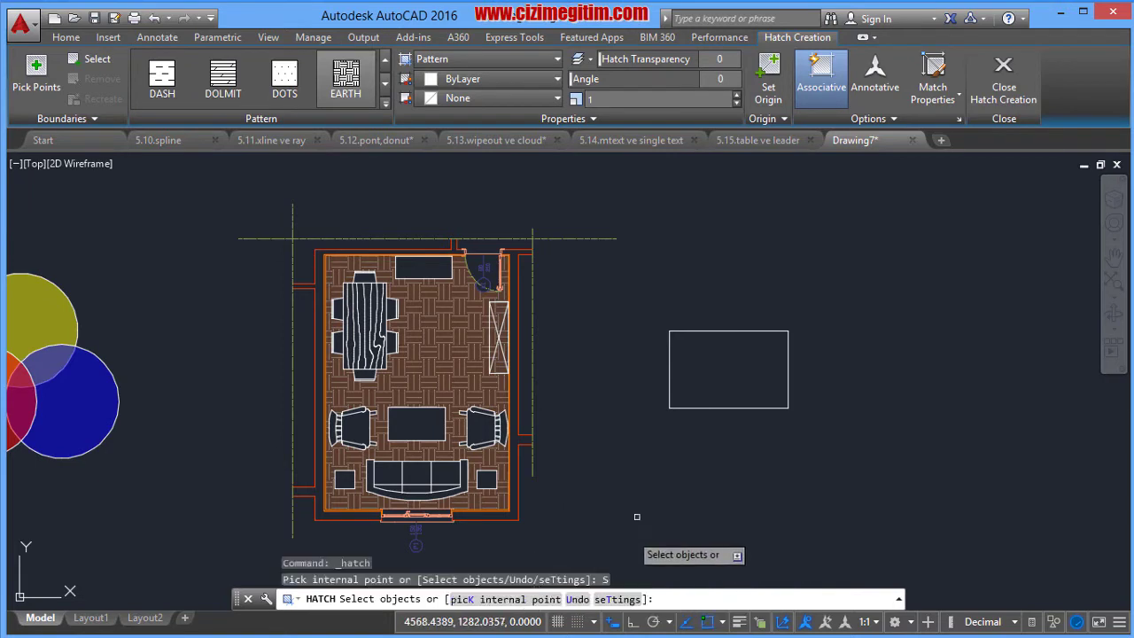
click(700, 408)
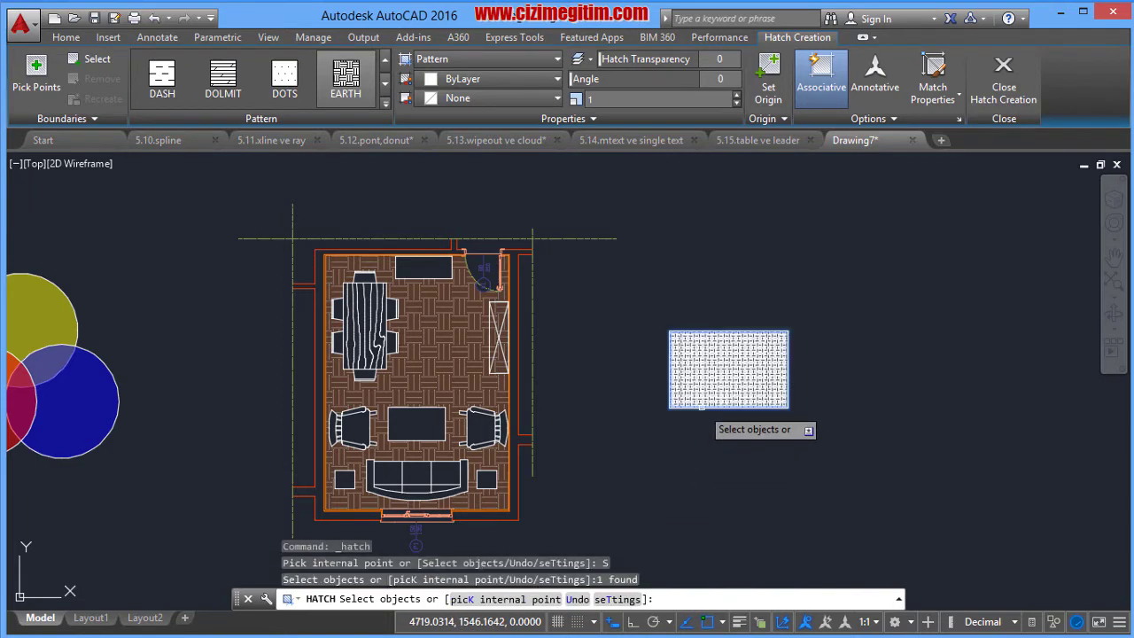
scroll(703, 430, up, 2)
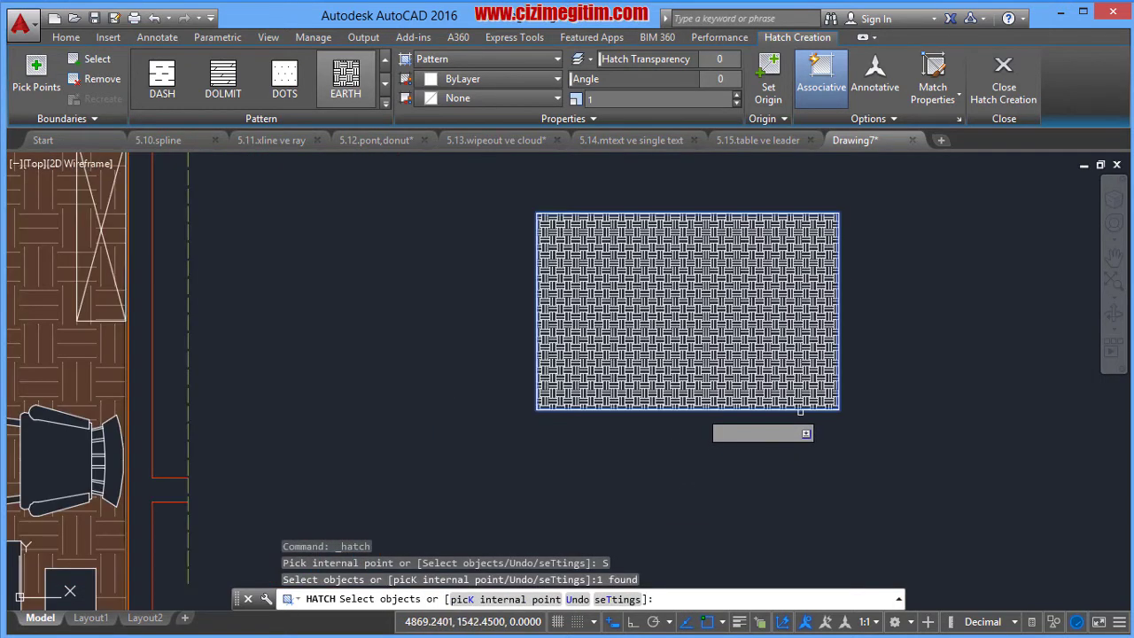
scroll(727, 443, down, 2)
middle_drag(709, 466, 672, 473)
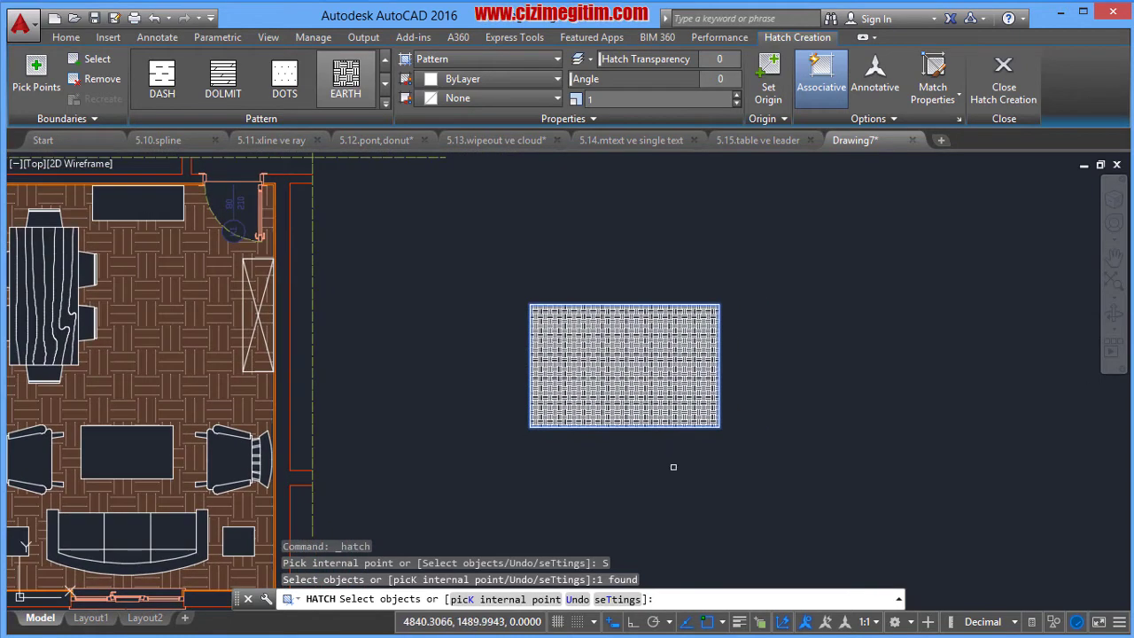
scroll(599, 408, up, 2)
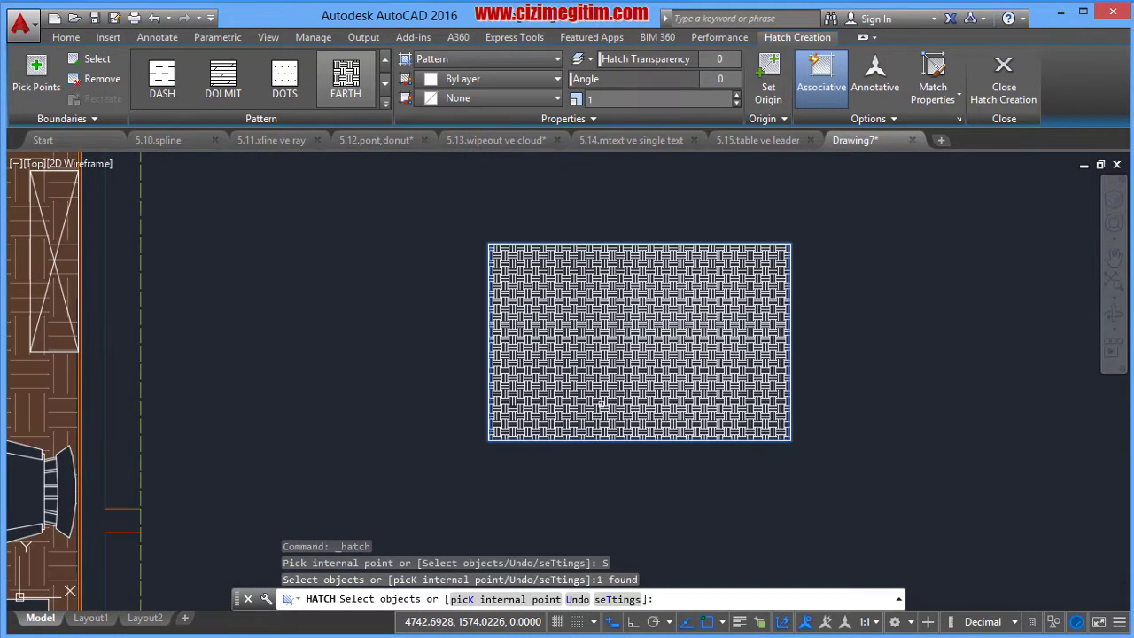
click(353, 77)
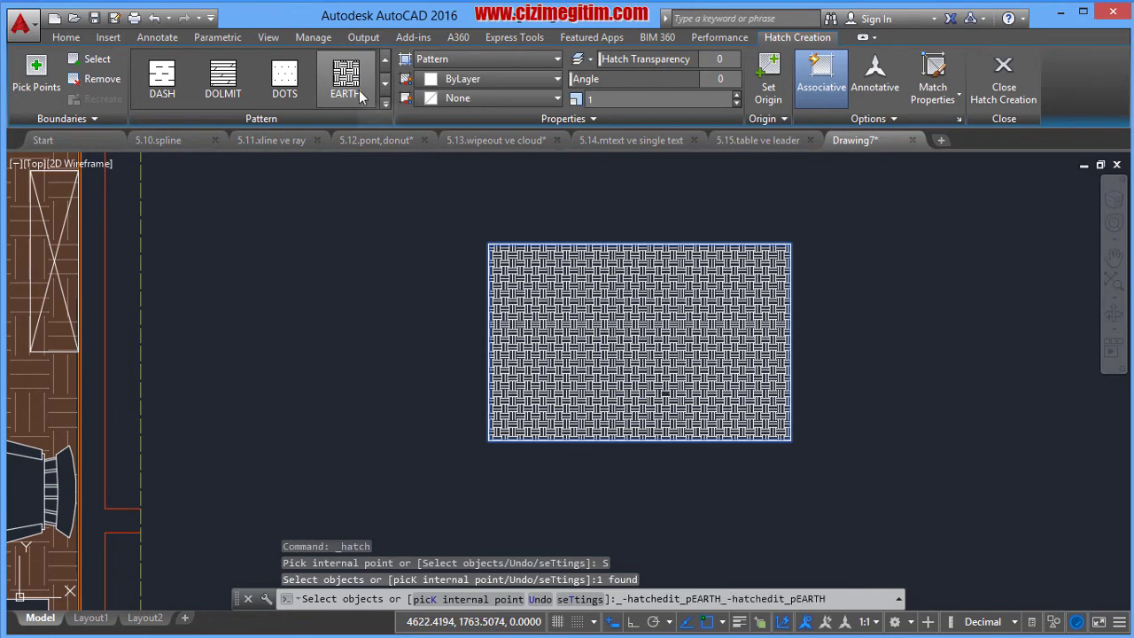
right_click(727, 384)
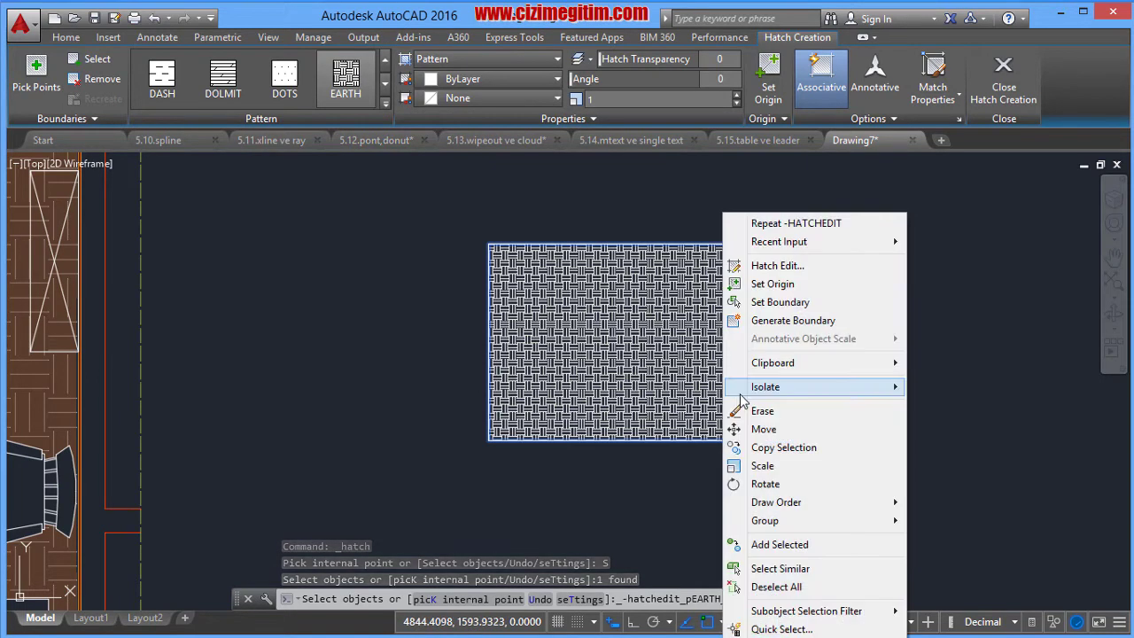
click(763, 257)
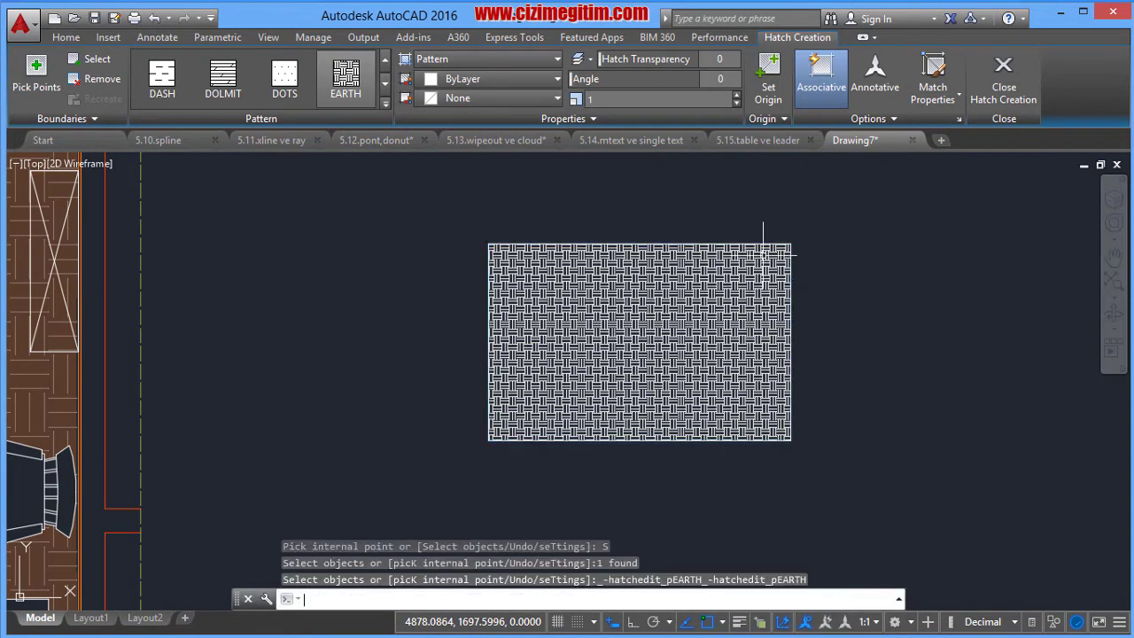
key(Return)
scroll(804, 309, down, 2)
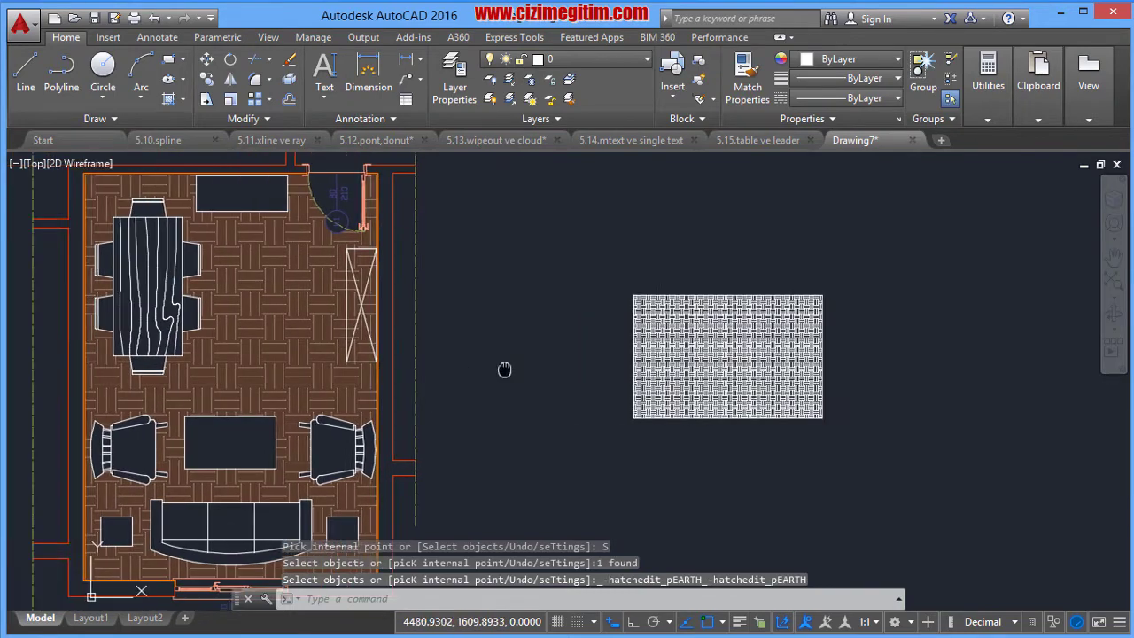
- Use Match Properties to copy the floor hatch's style onto the rectangle's hatch
scroll(486, 365, down, 3)
scroll(464, 369, up, 1)
scroll(368, 355, up, 2)
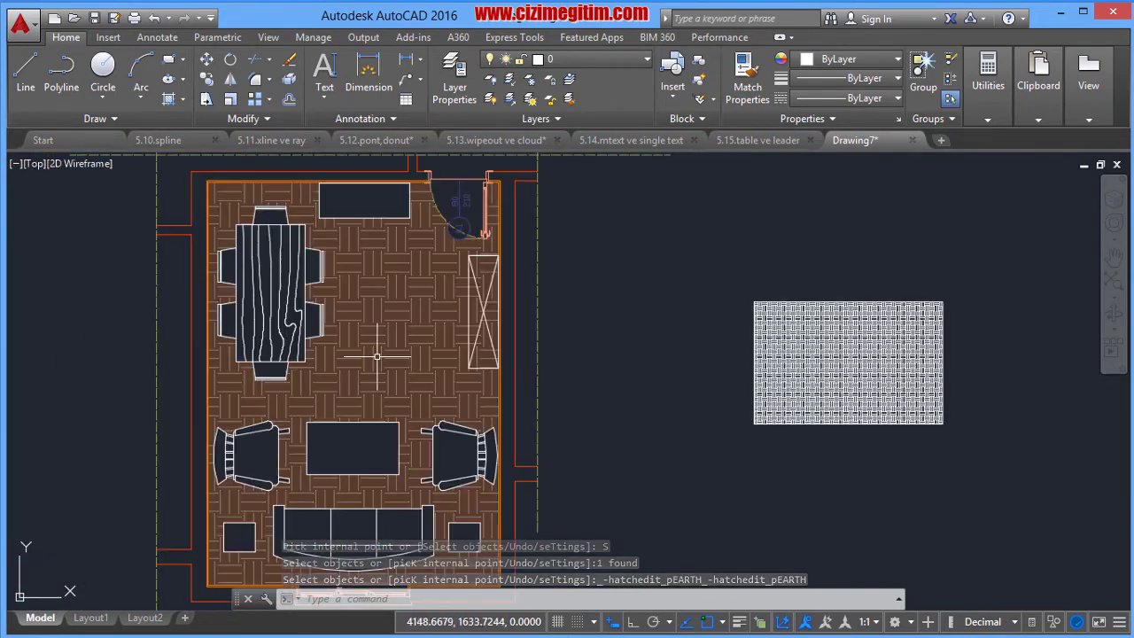
scroll(377, 357, up, 1)
scroll(381, 359, up, 1)
text(M)
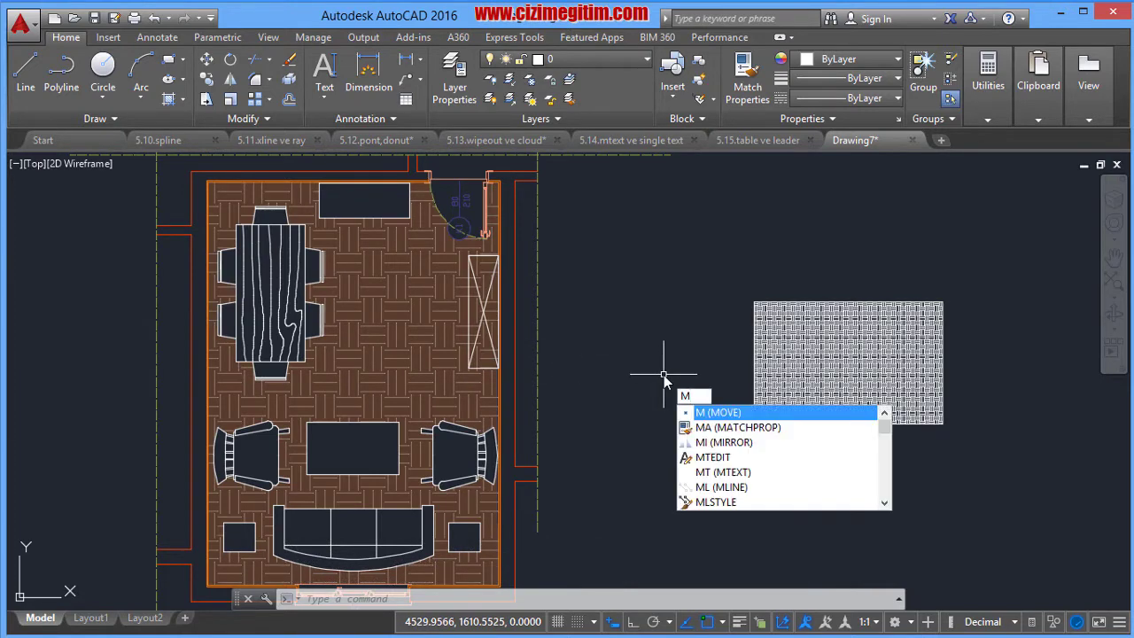
text(A)
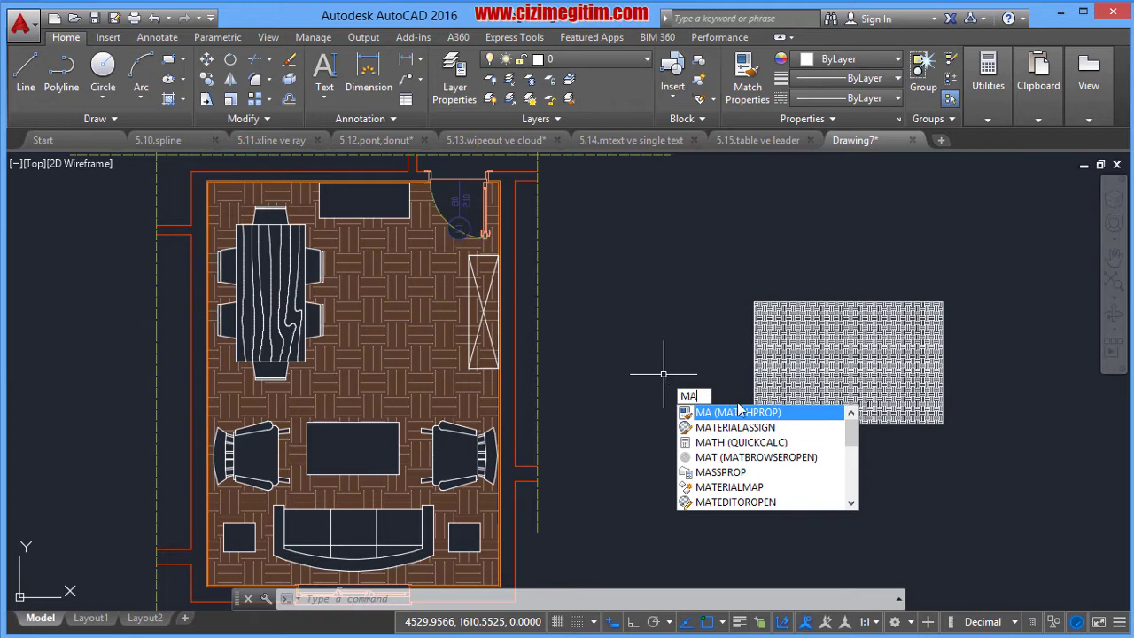
click(738, 412)
click(428, 350)
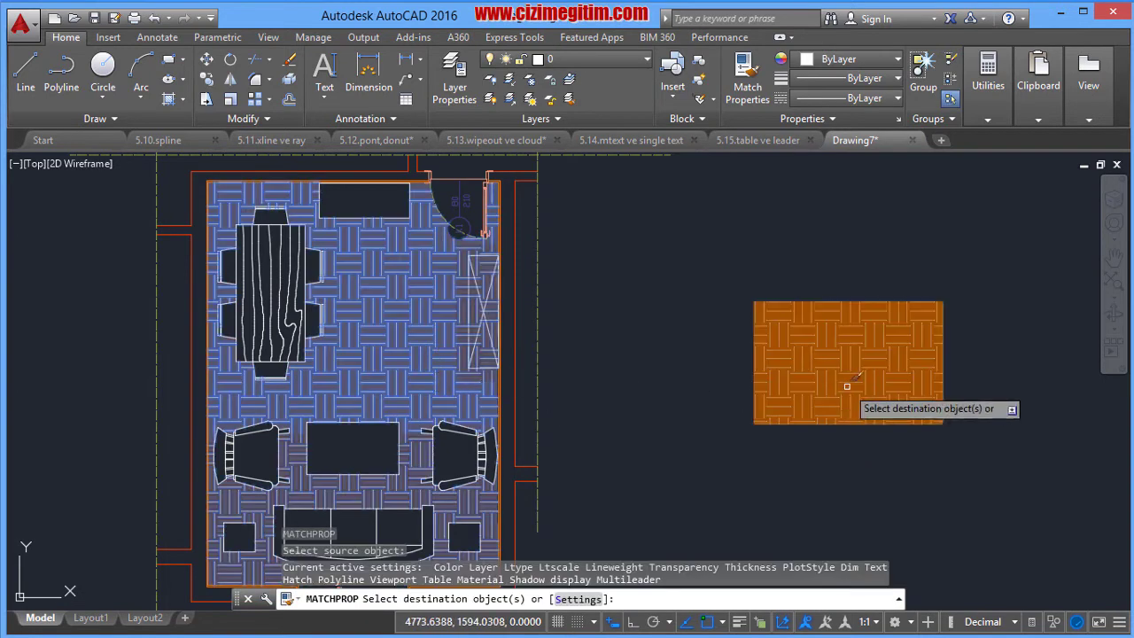
click(800, 398)
right_click(662, 328)
click(684, 337)
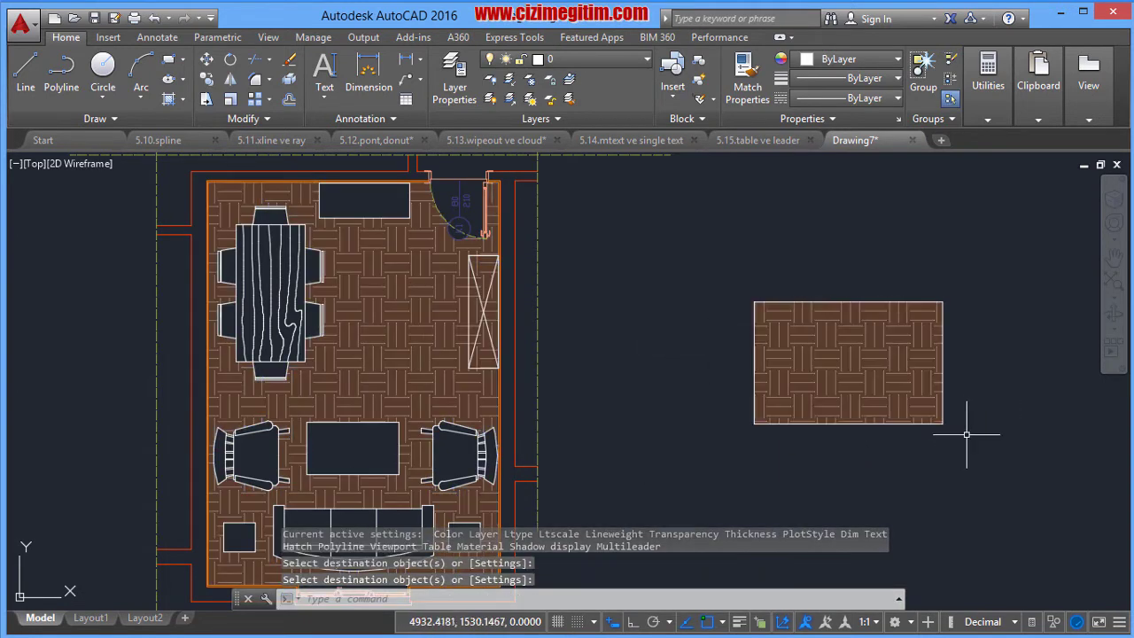
- Pan the drawing to bring the other sample shapes into view
scroll(949, 375, down, 4)
middle_drag(792, 349, 725, 329)
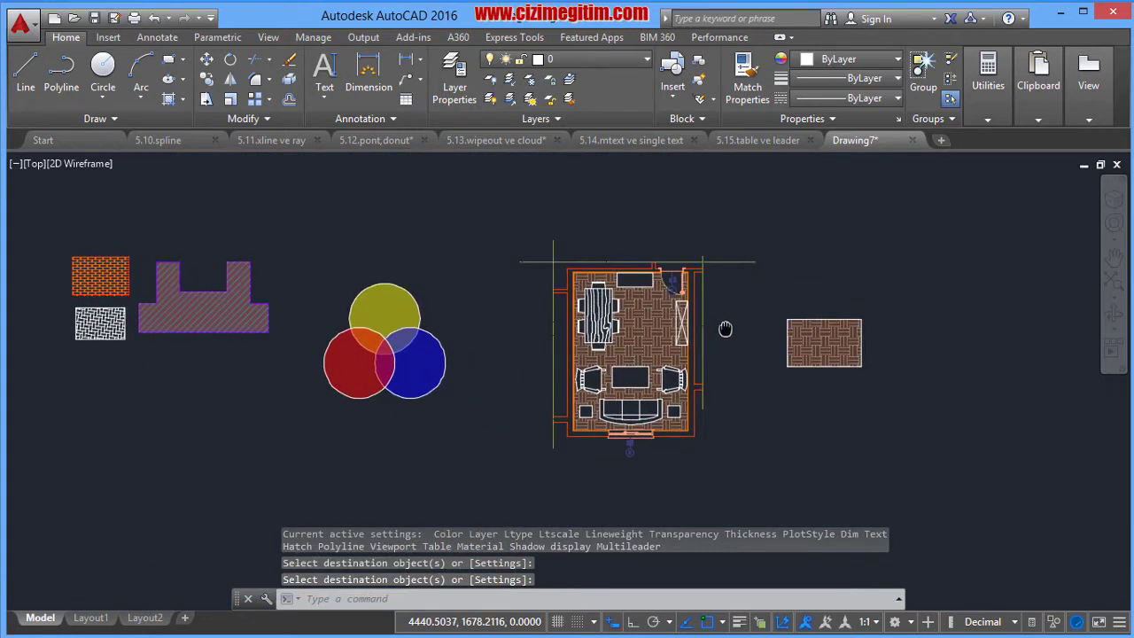
scroll(772, 341, up, 2)
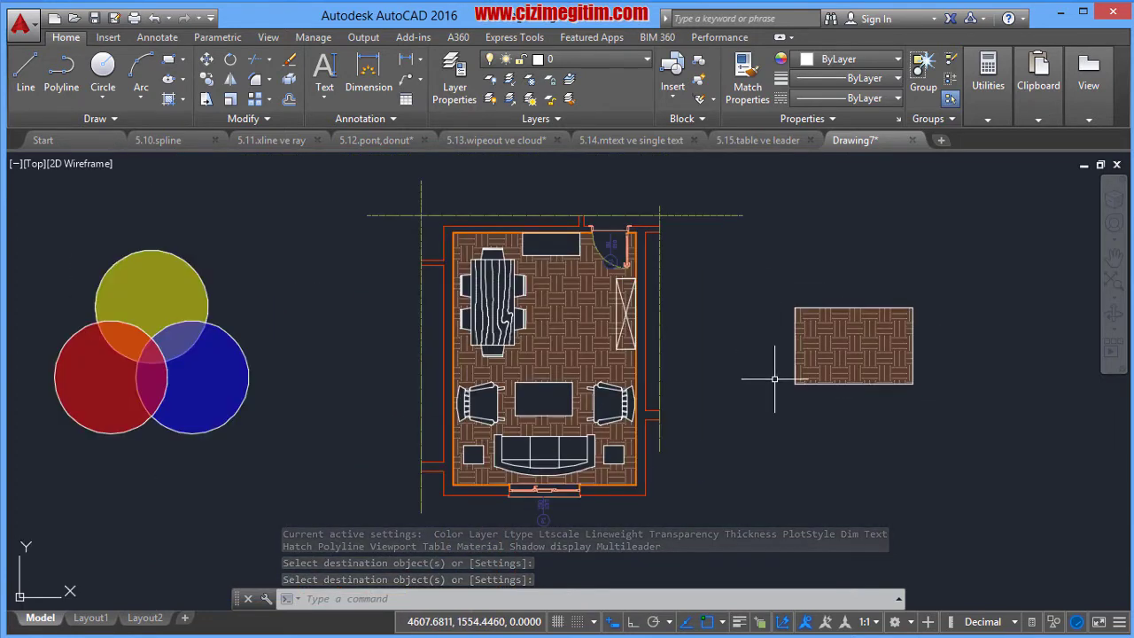
middle_drag(418, 376, 794, 437)
- Select the ANSI31 diagonal-line hatch inside the purple stepped shape and delete it
middle_drag(212, 364, 298, 371)
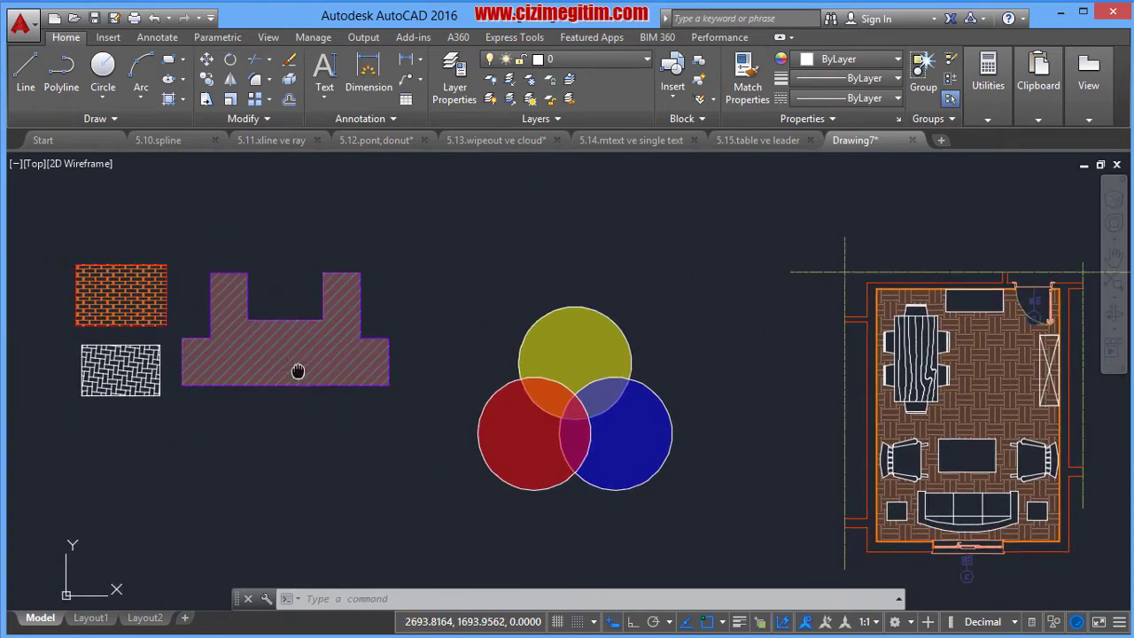
middle_drag(211, 347, 274, 349)
click(273, 350)
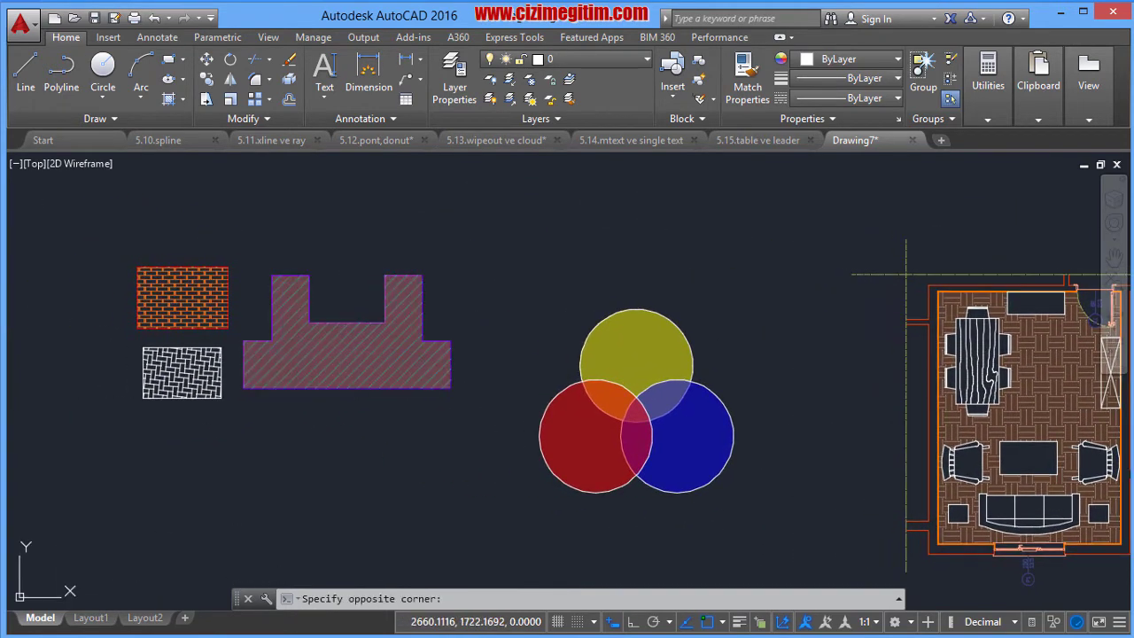
click(291, 375)
scroll(304, 376, up, 2)
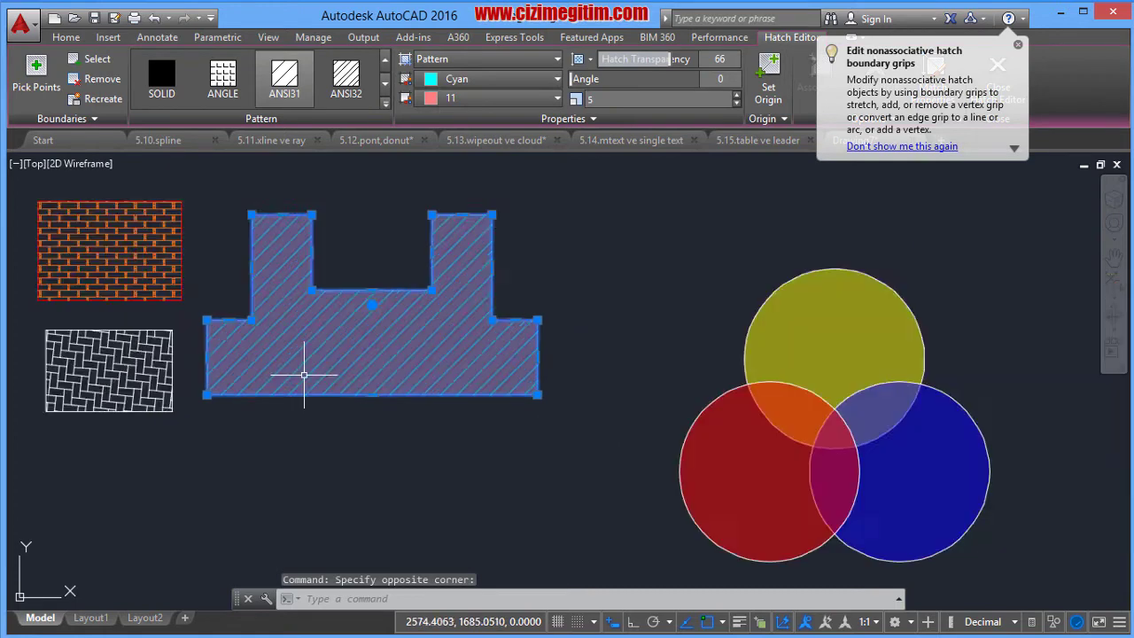
scroll(304, 376, up, 2)
key(Escape)
click(387, 340)
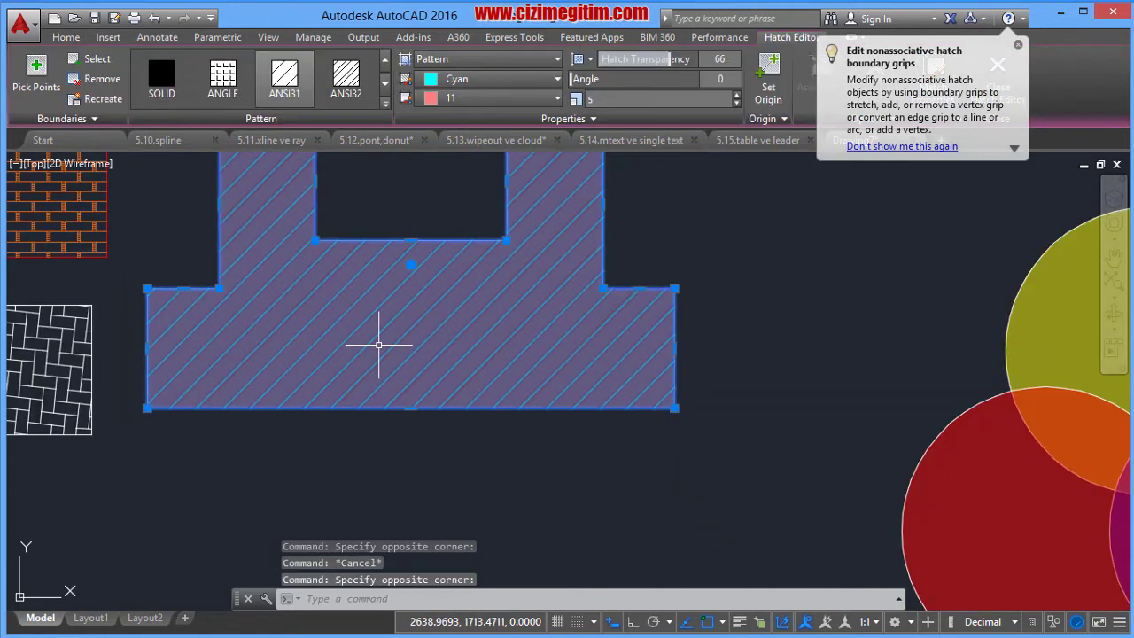
key(Escape)
click(473, 316)
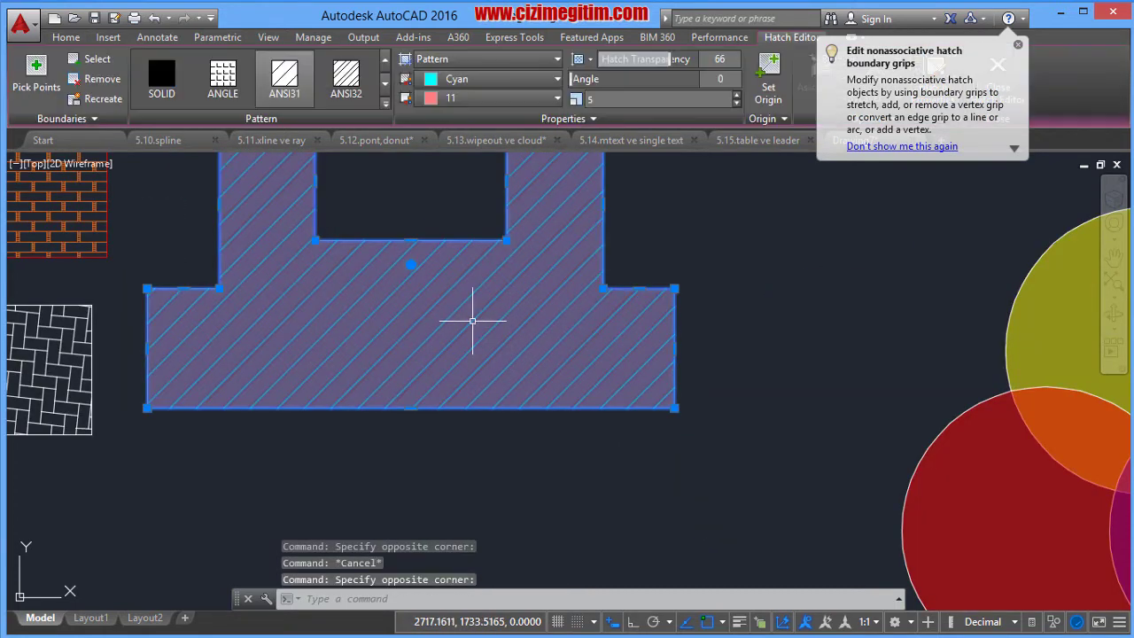
key(Escape)
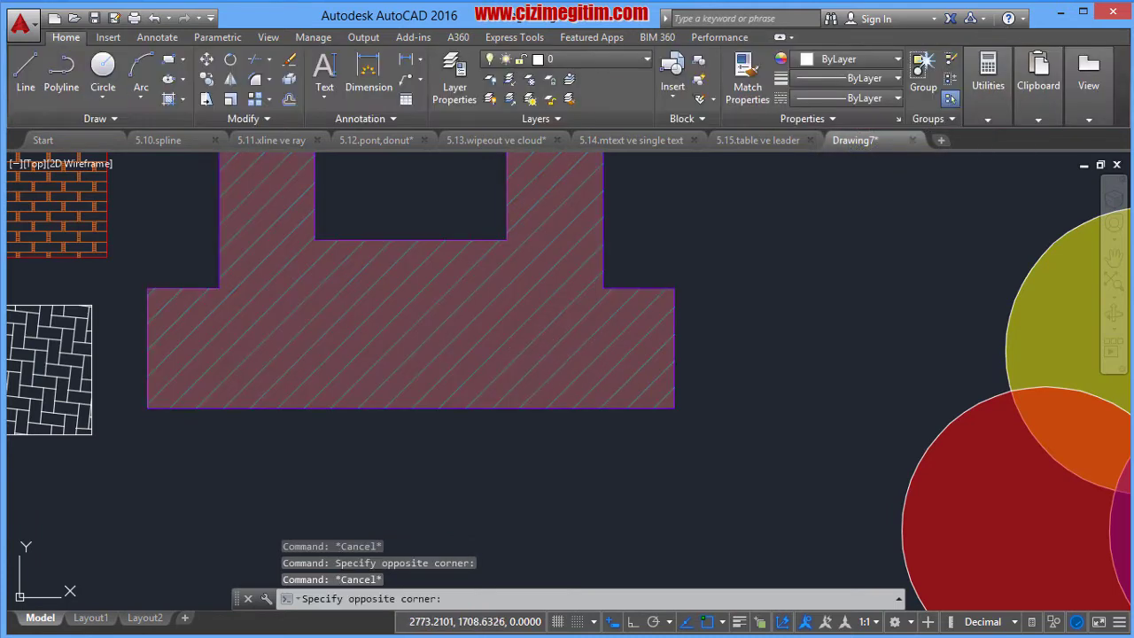
click(493, 336)
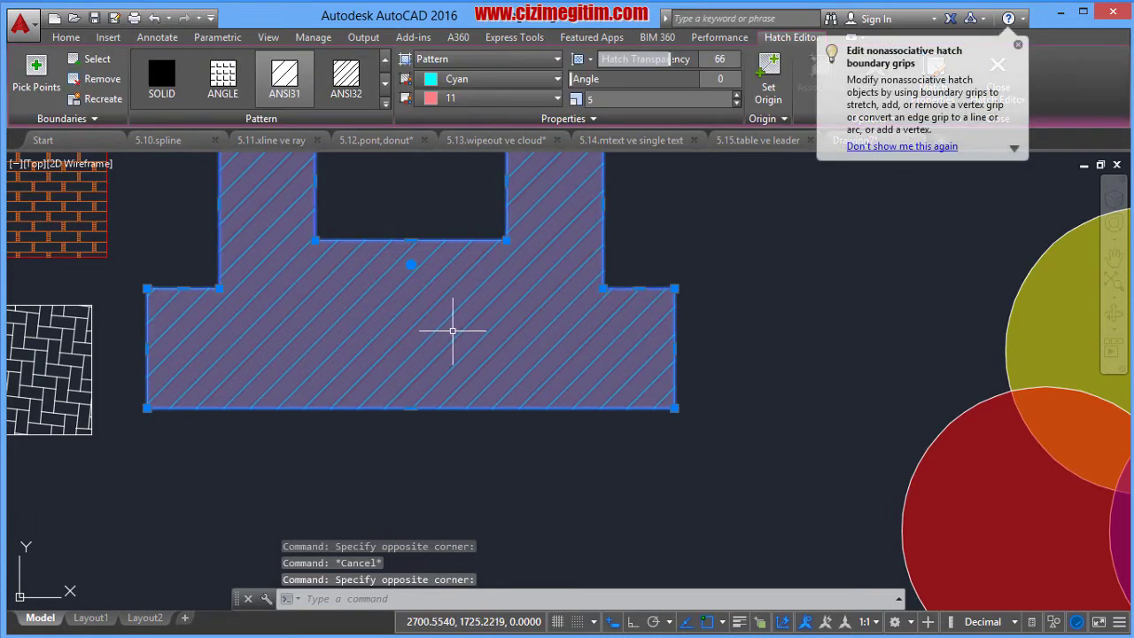
key(Delete)
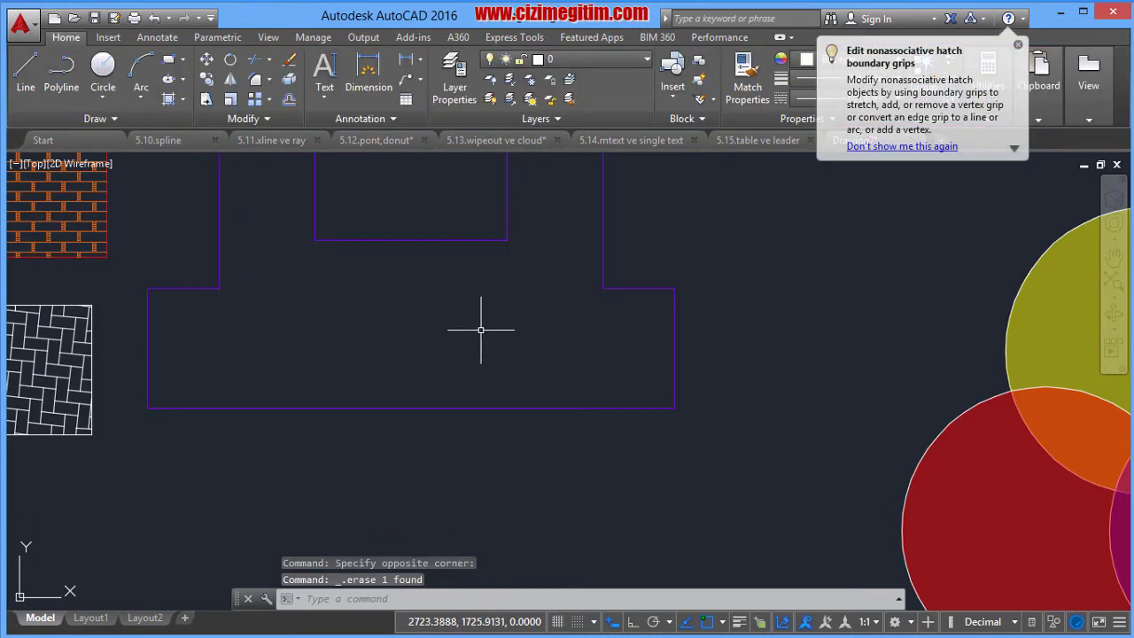
scroll(471, 359, down, 4)
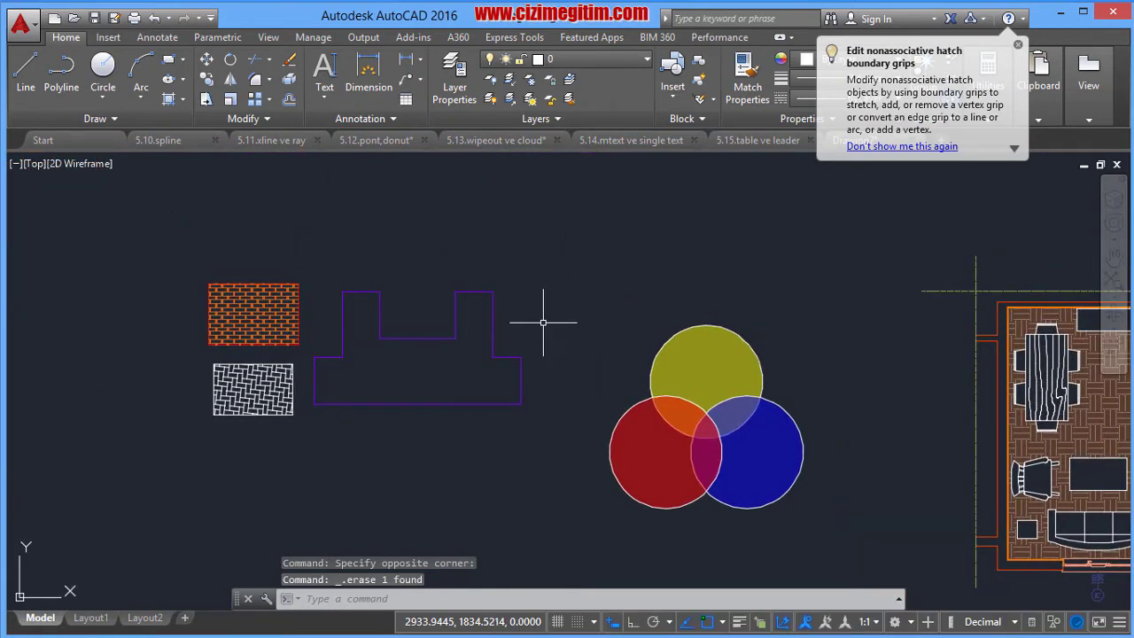
- Start a hatch with H and choose the ANSI31 diagonal-line pattern
text(h)
key(Return)
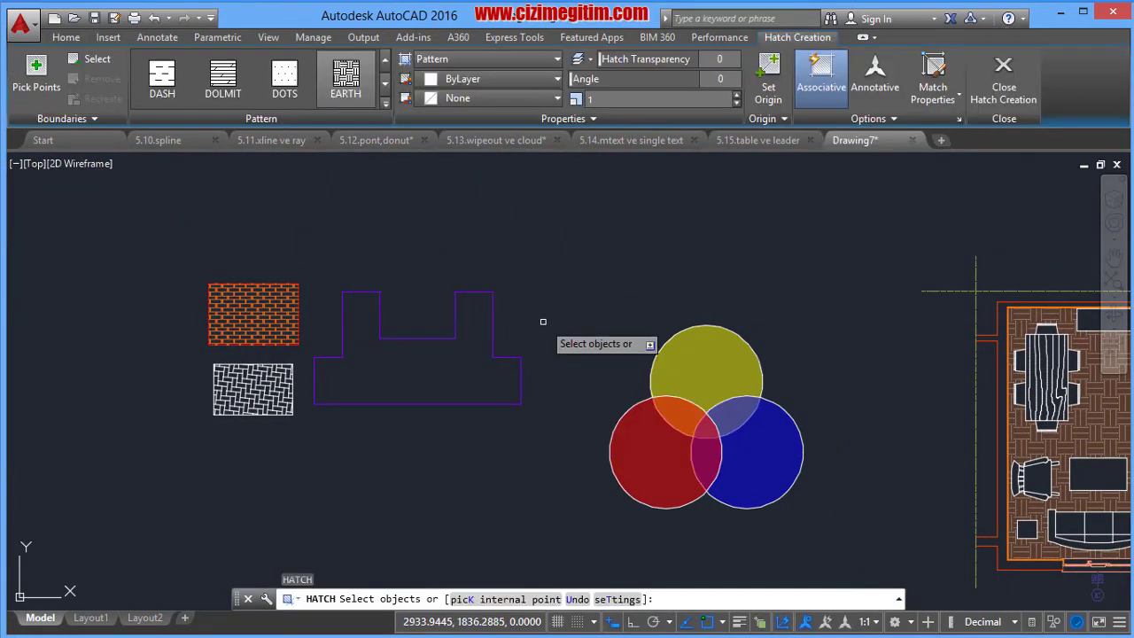
click(386, 81)
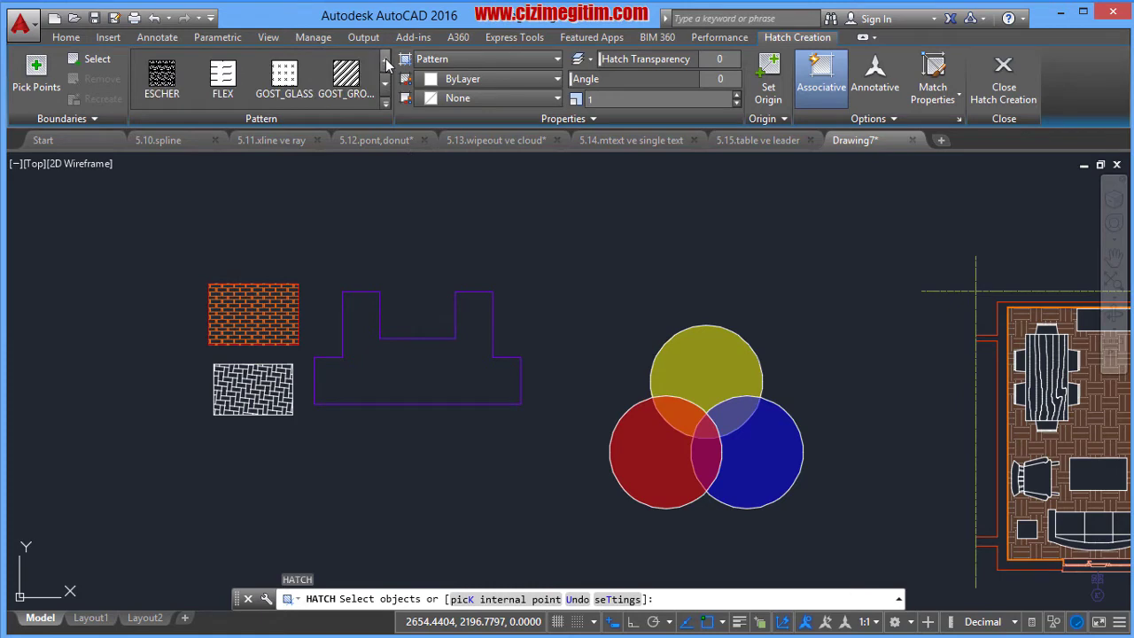
click(385, 59)
click(386, 58)
click(385, 59)
click(386, 59)
click(385, 58)
click(385, 59)
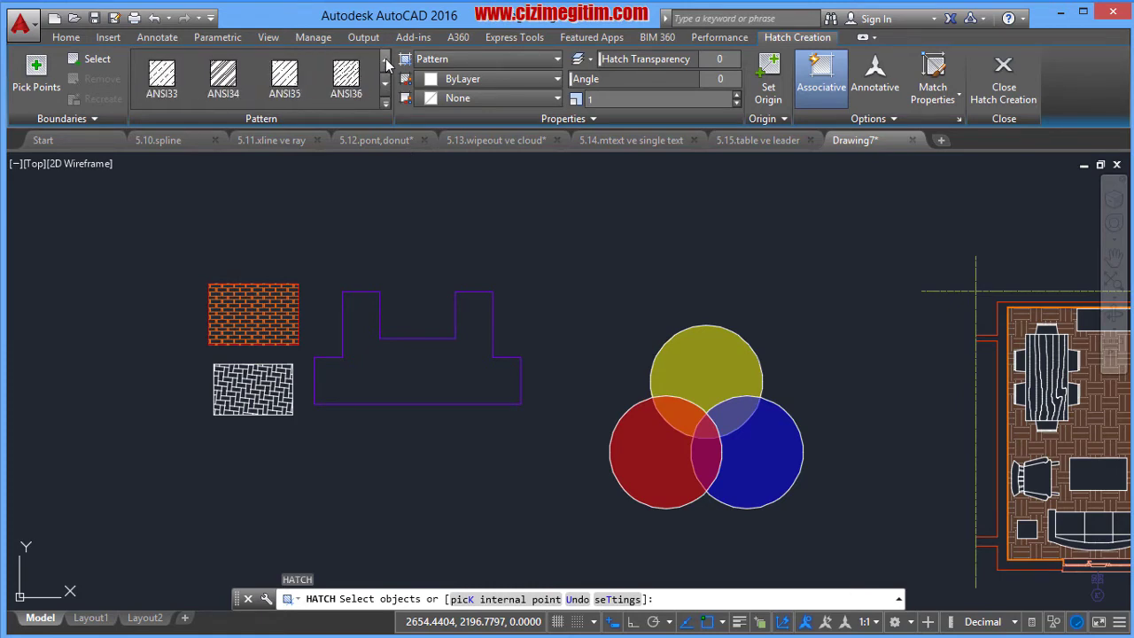
click(385, 59)
click(285, 76)
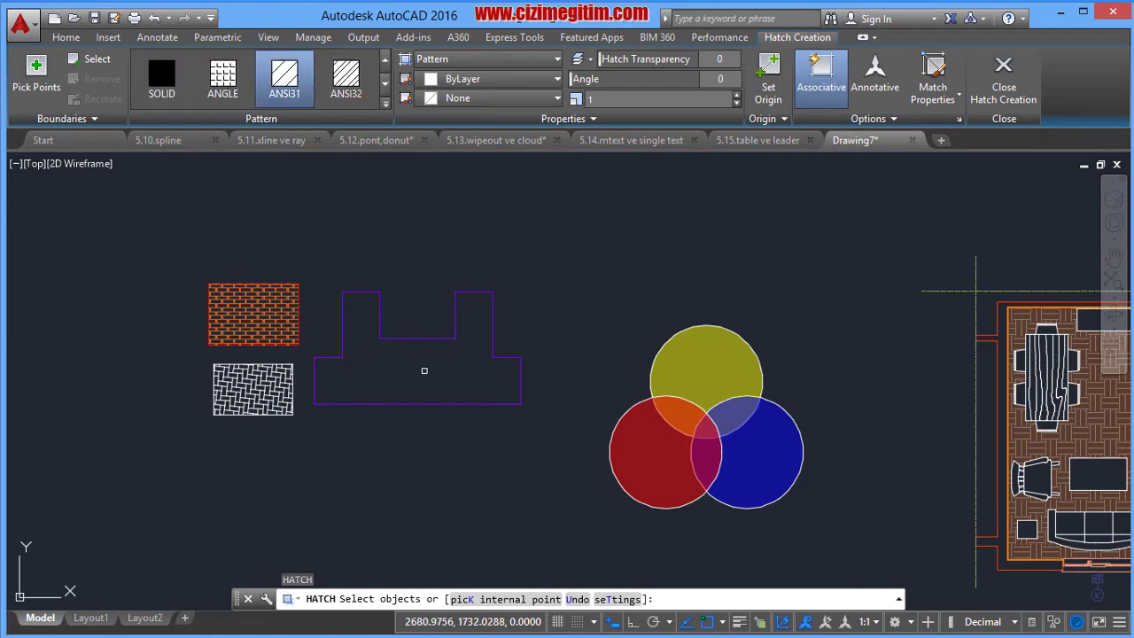
- Restart the hatch and pick an internal point inside the purple stepped shape
key(Escape)
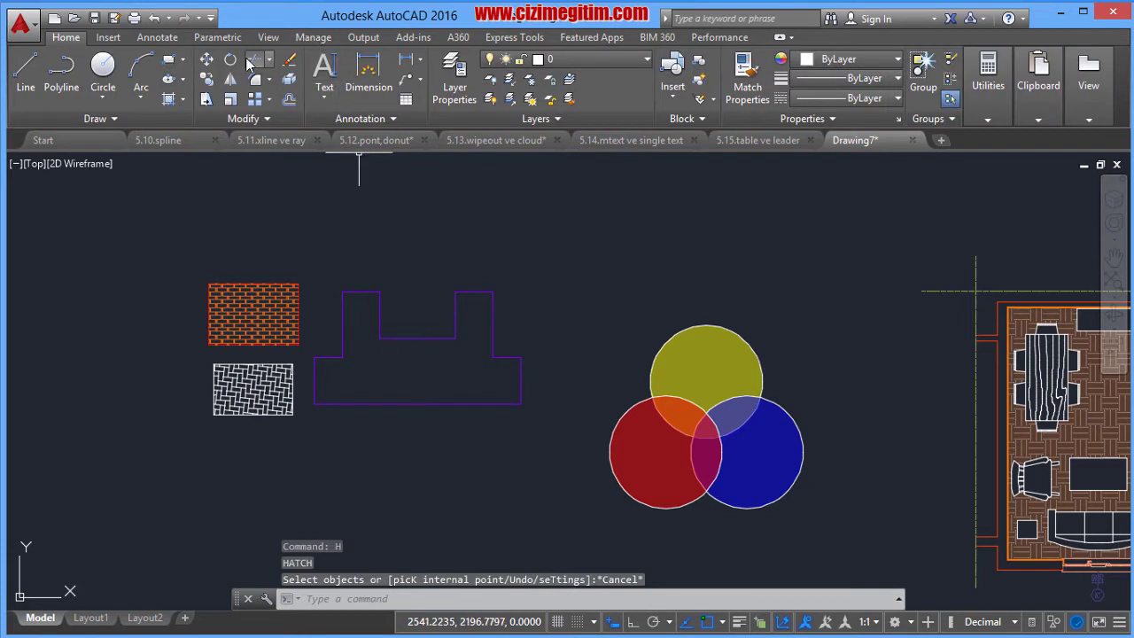
key(Return)
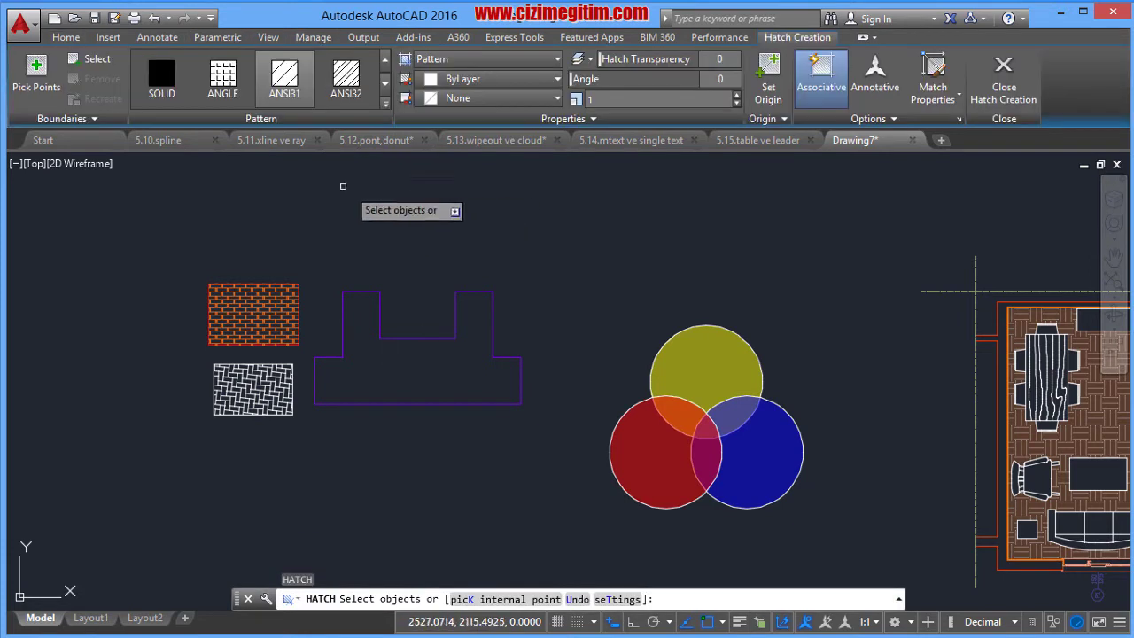
key(Escape)
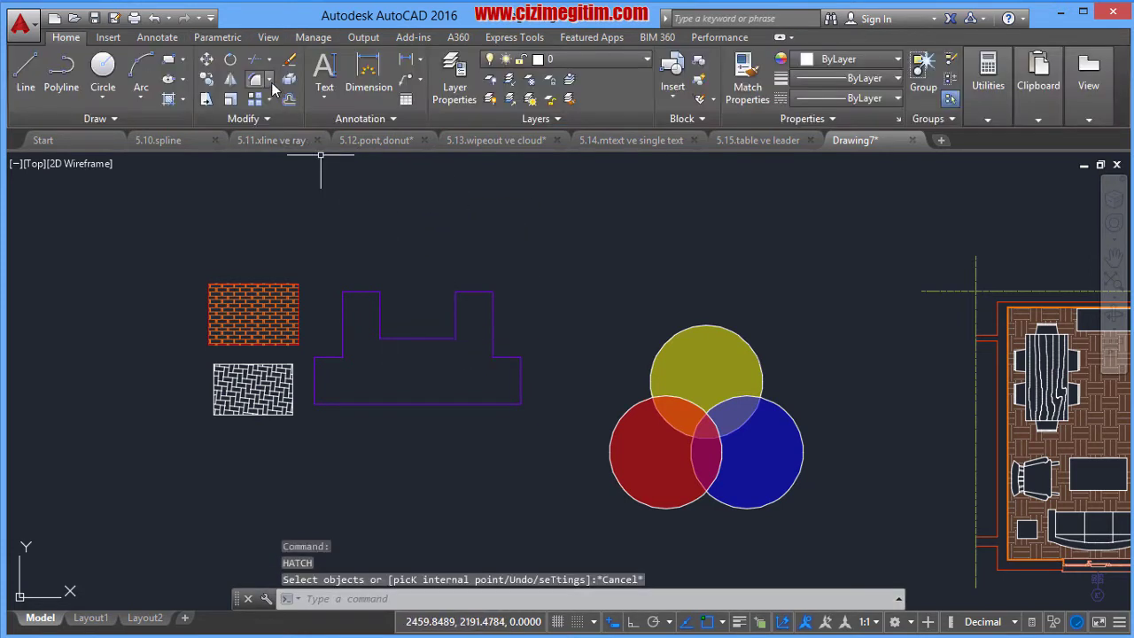
click(169, 99)
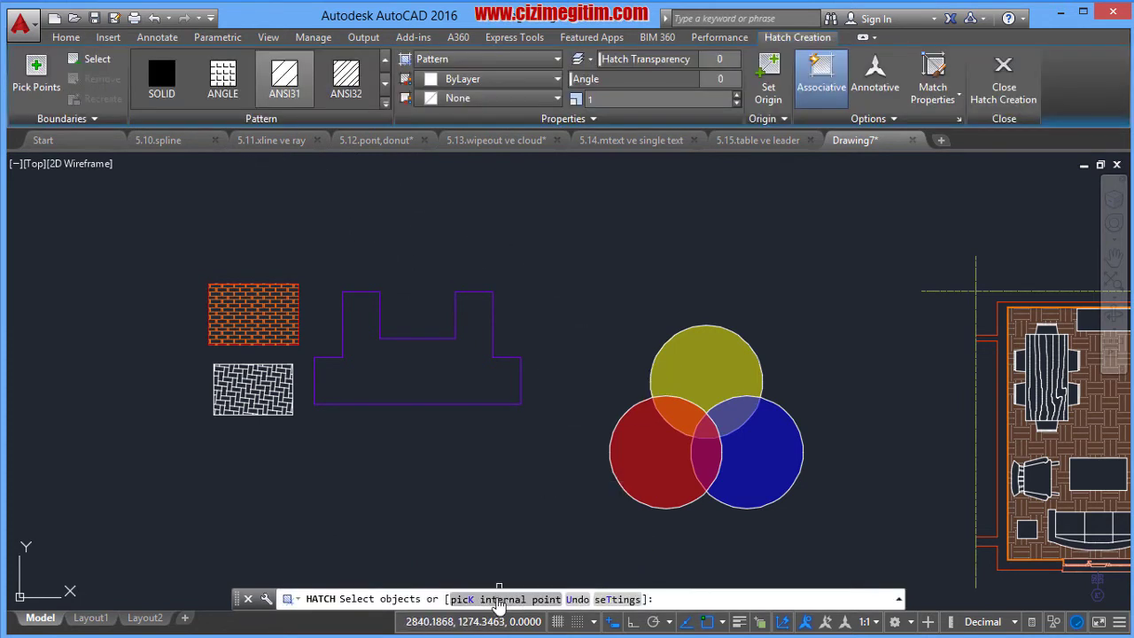
click(499, 602)
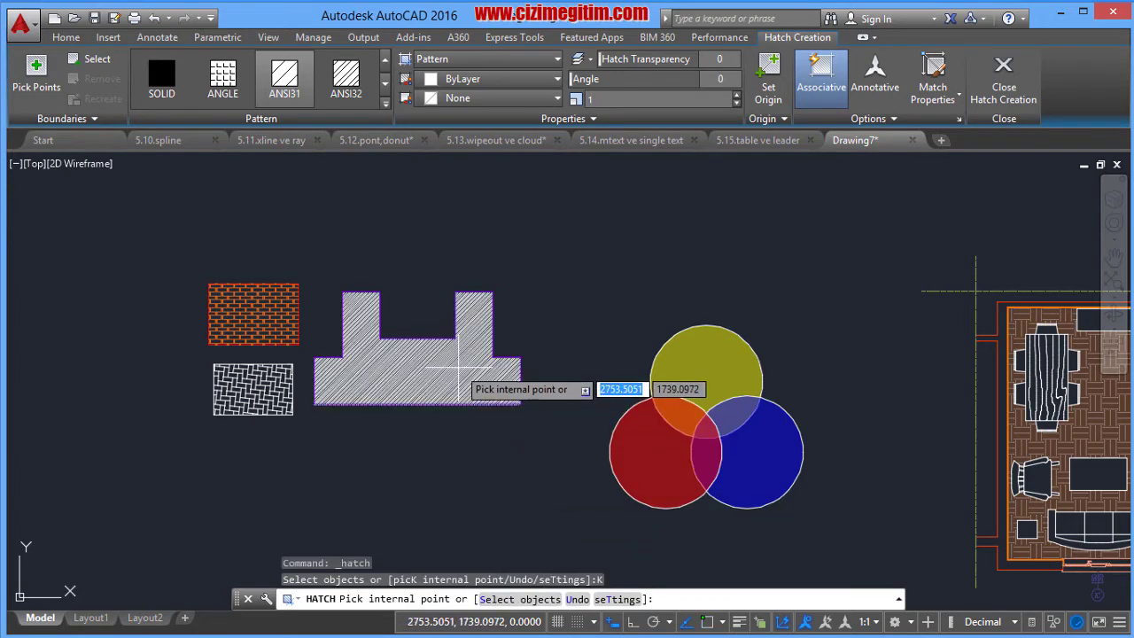
click(479, 368)
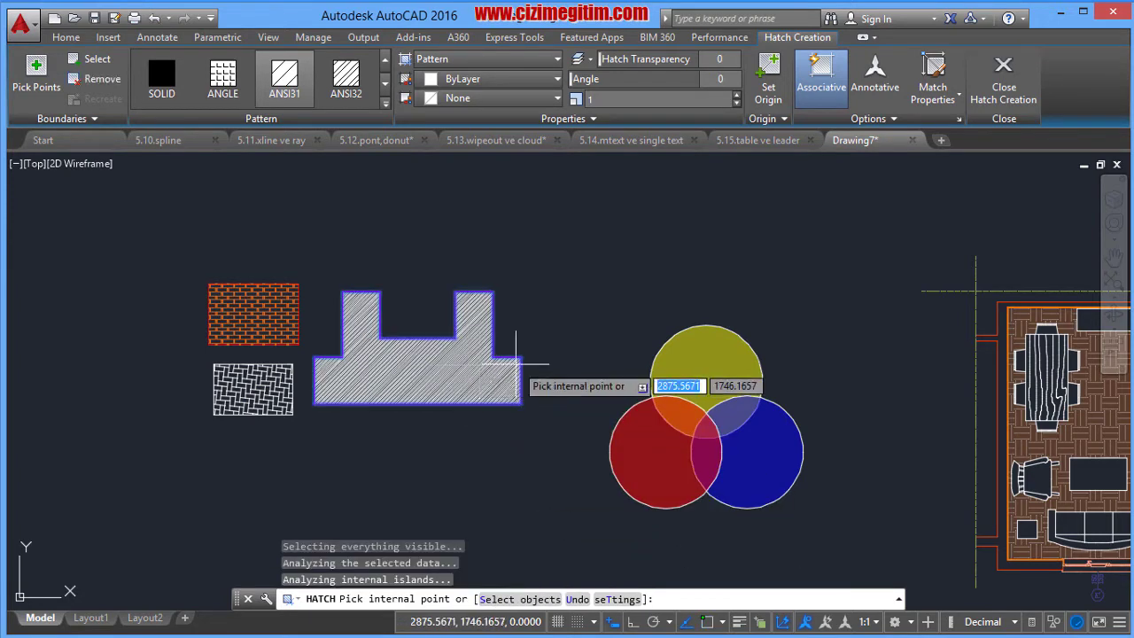
- Set the hatch lines to blue 39,118,187 on an orange 205,105,40 background
click(498, 82)
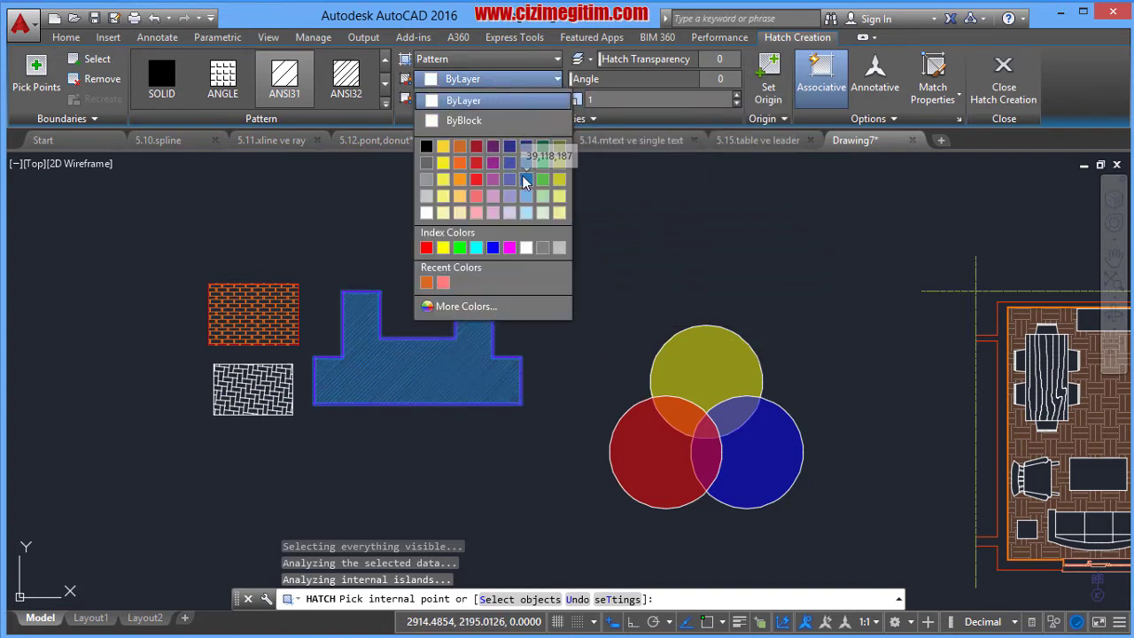
click(527, 163)
click(466, 101)
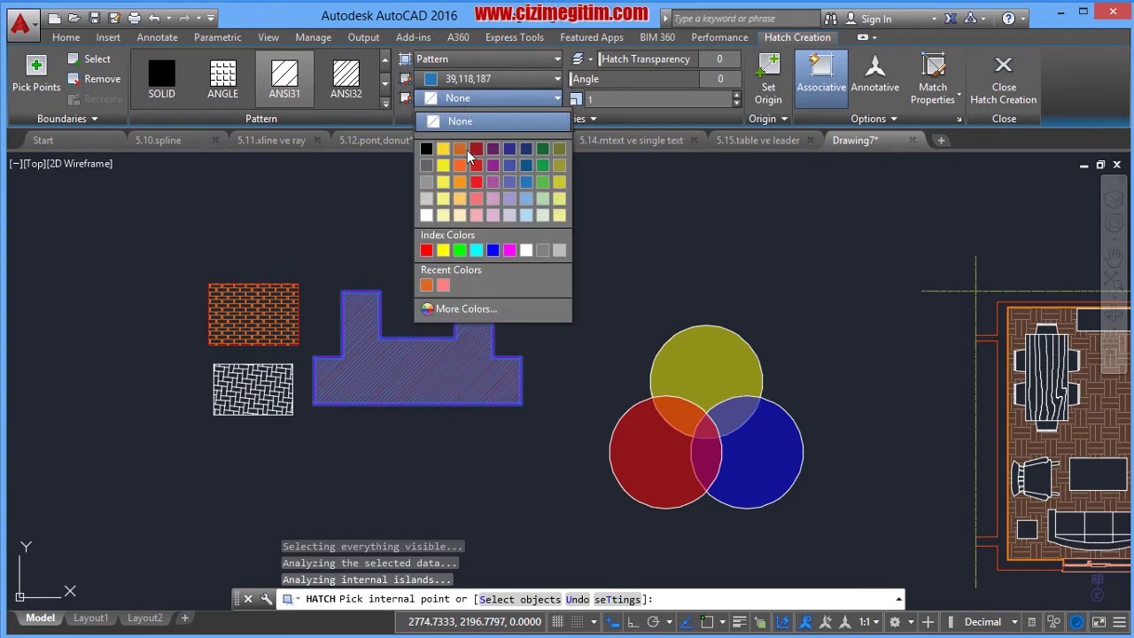
click(427, 181)
key(Escape)
- Change the stepped shape's hatch line colour to light blue 173,221,247
scroll(431, 385, up, 4)
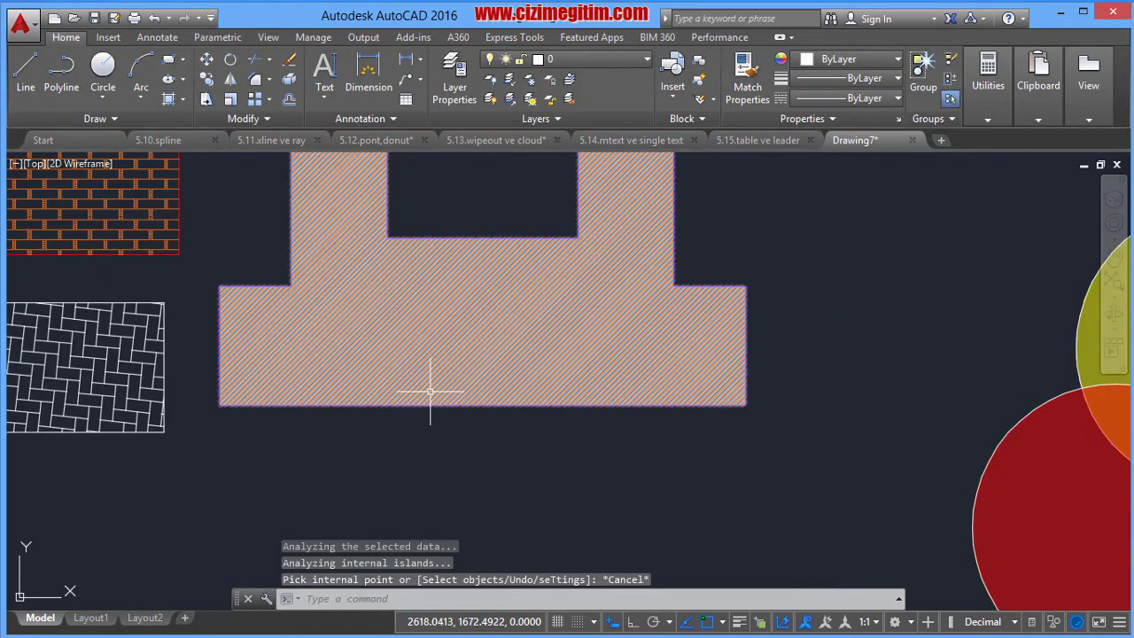
click(796, 382)
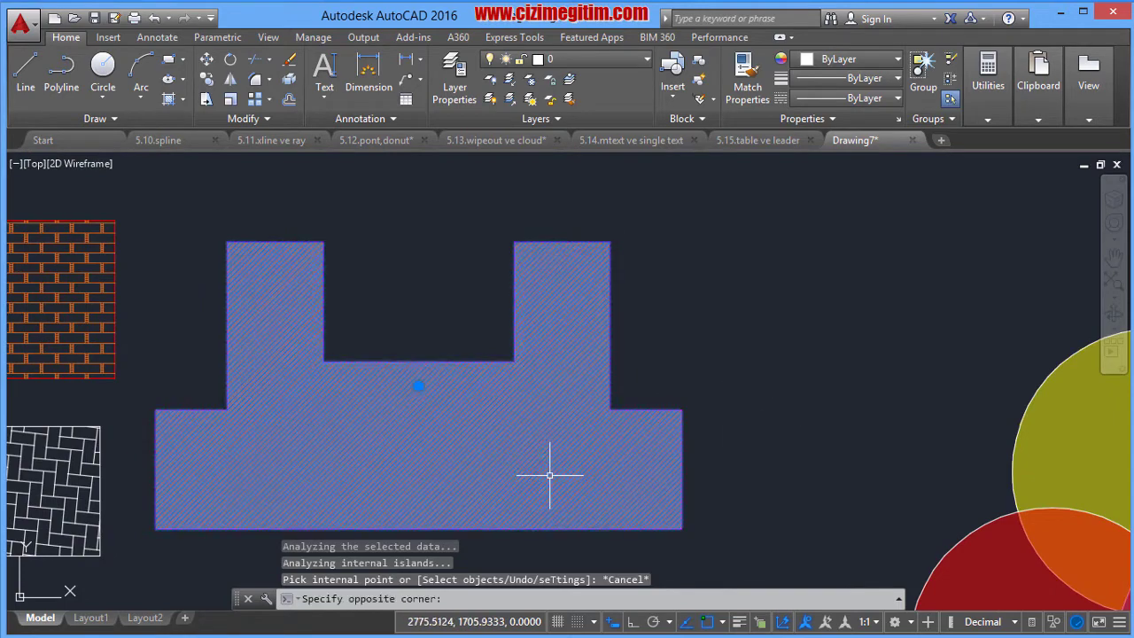
click(554, 470)
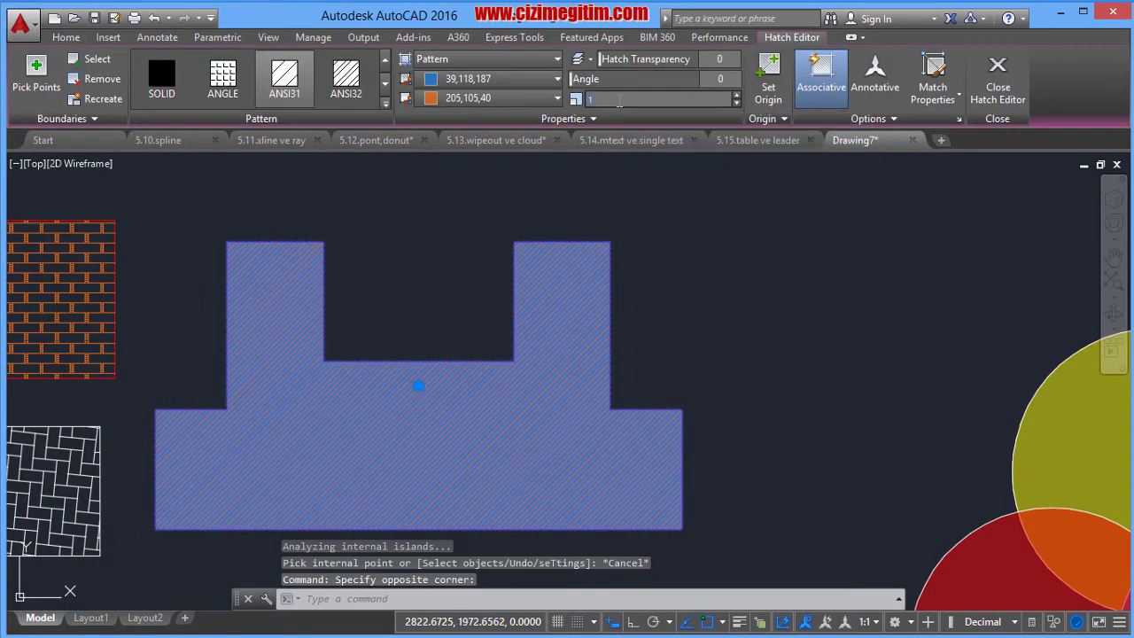
click(496, 78)
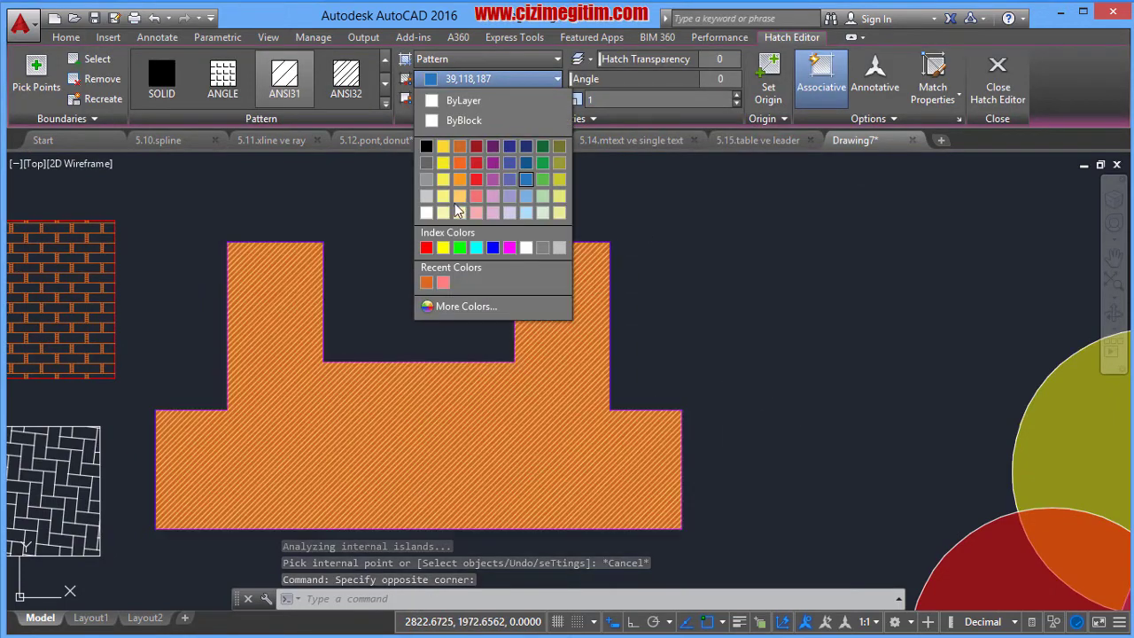
click(524, 212)
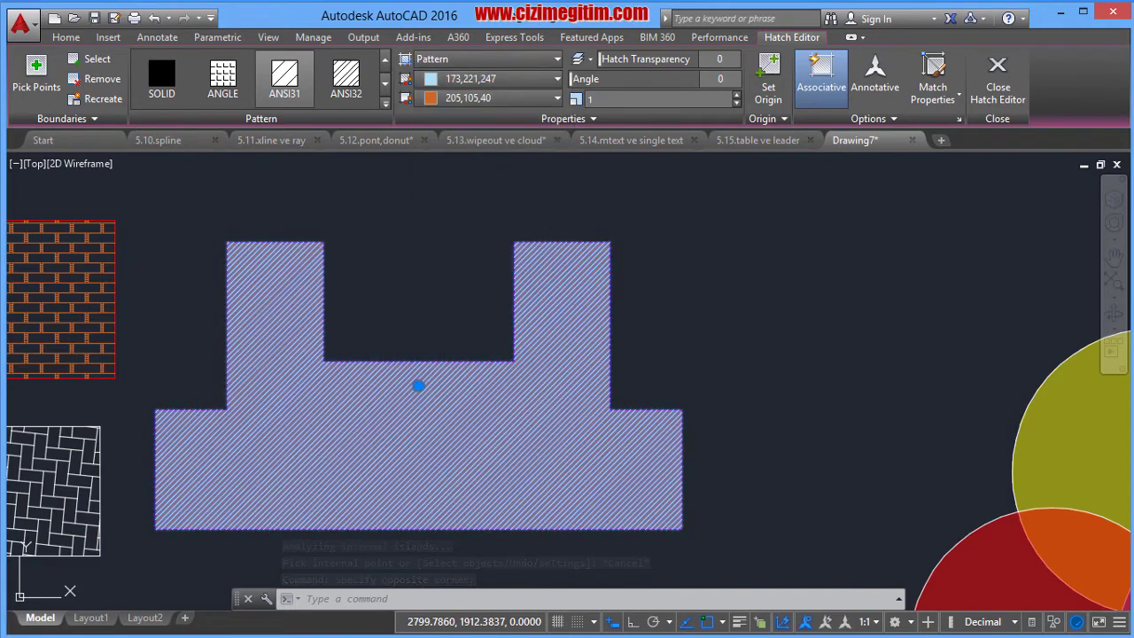
key(Escape)
- Adjust the hatch pattern scale so the diagonal lines end up spaced at scale 3
click(571, 420)
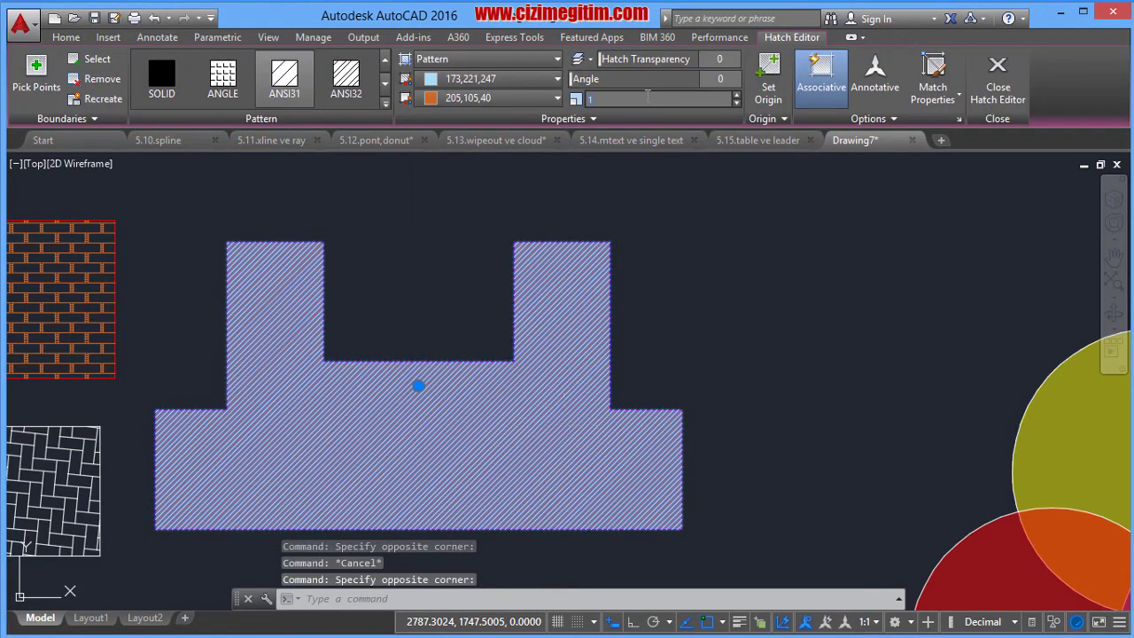
text(5)
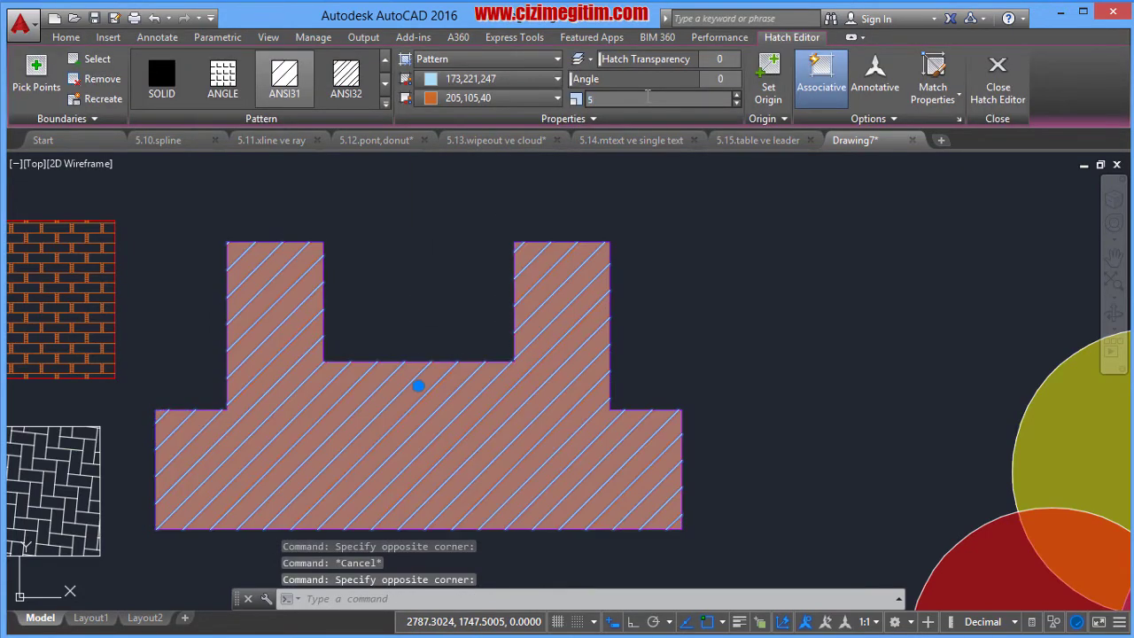
key(Escape)
scroll(746, 310, down, 2)
scroll(544, 418, up, 1)
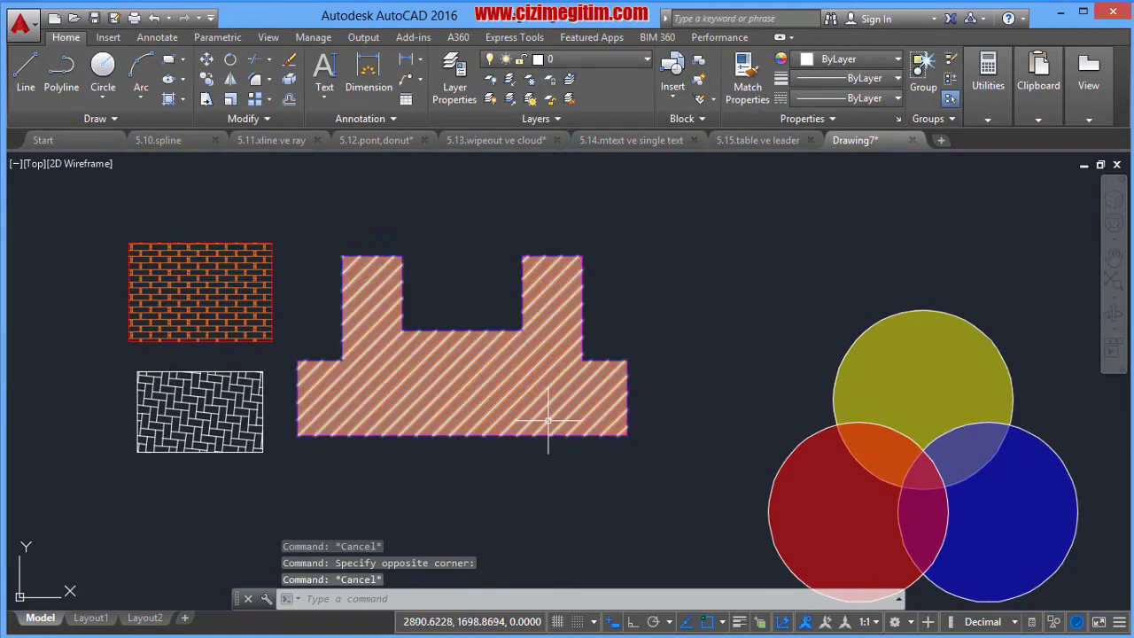
scroll(544, 424, up, 1)
click(545, 423)
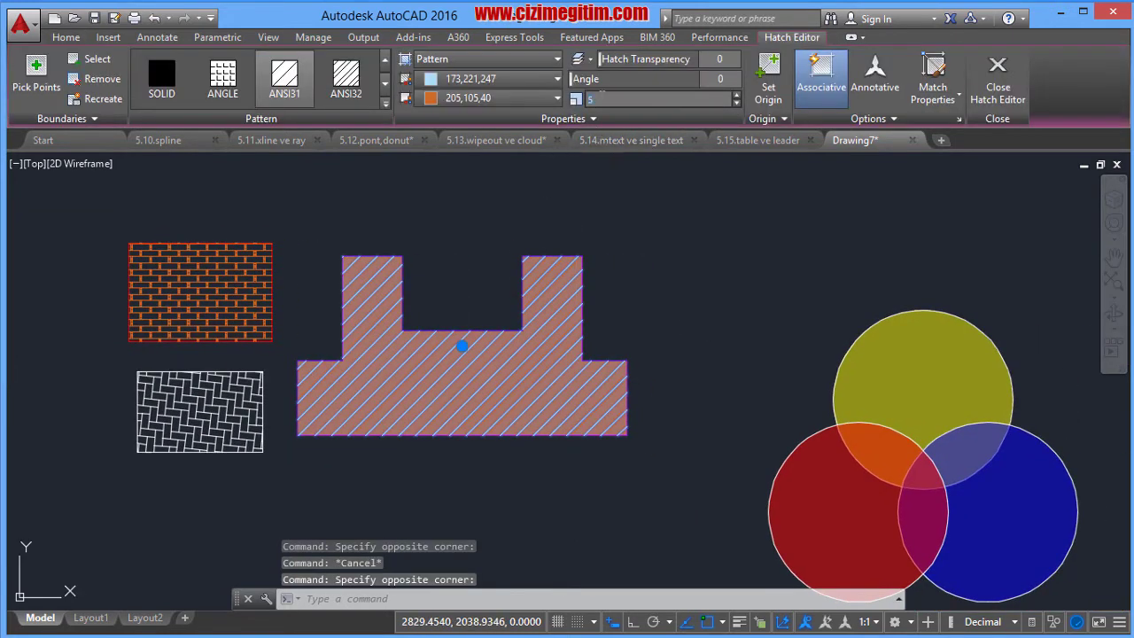
key(Escape)
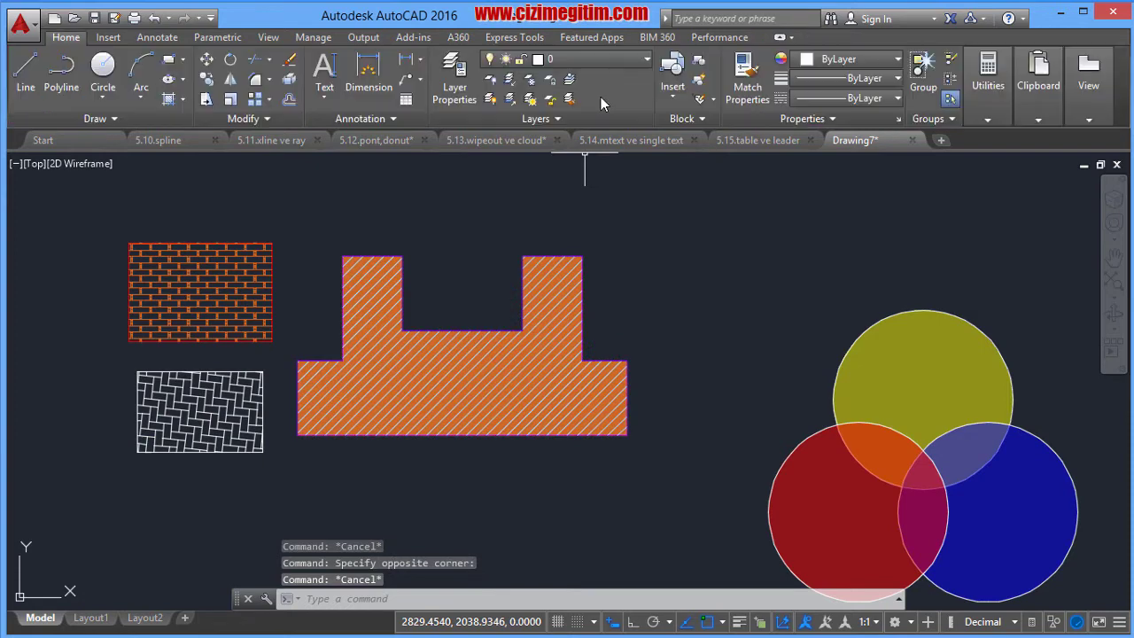
click(519, 379)
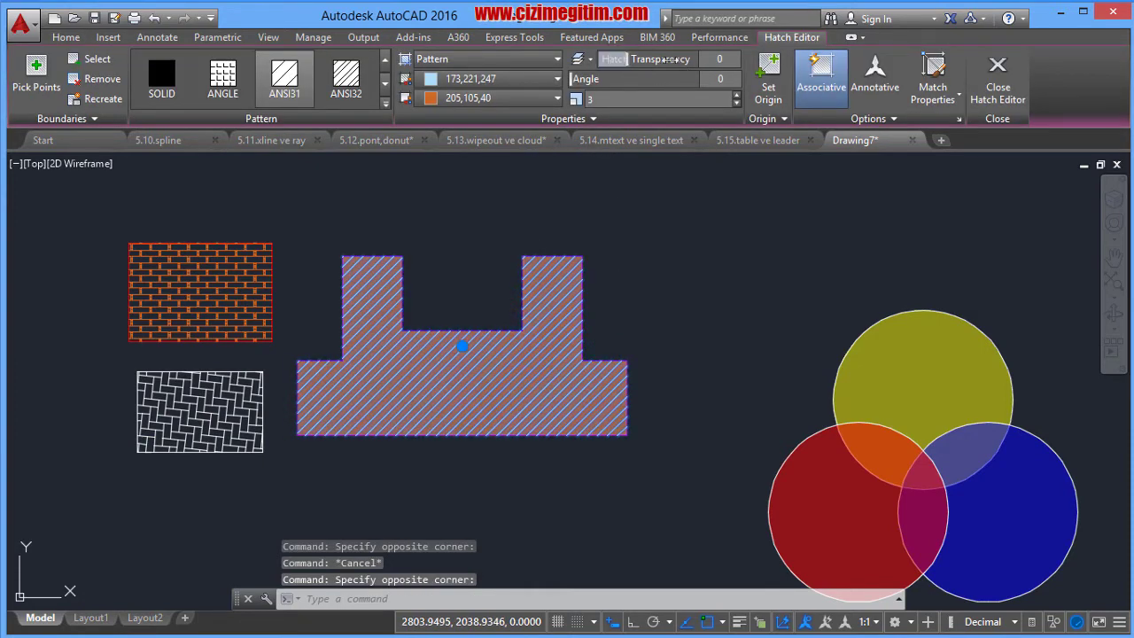
key(Escape)
- Delete the brick hatch from the upper-left red rectangle and start a new hatch
middle_drag(714, 297, 712, 308)
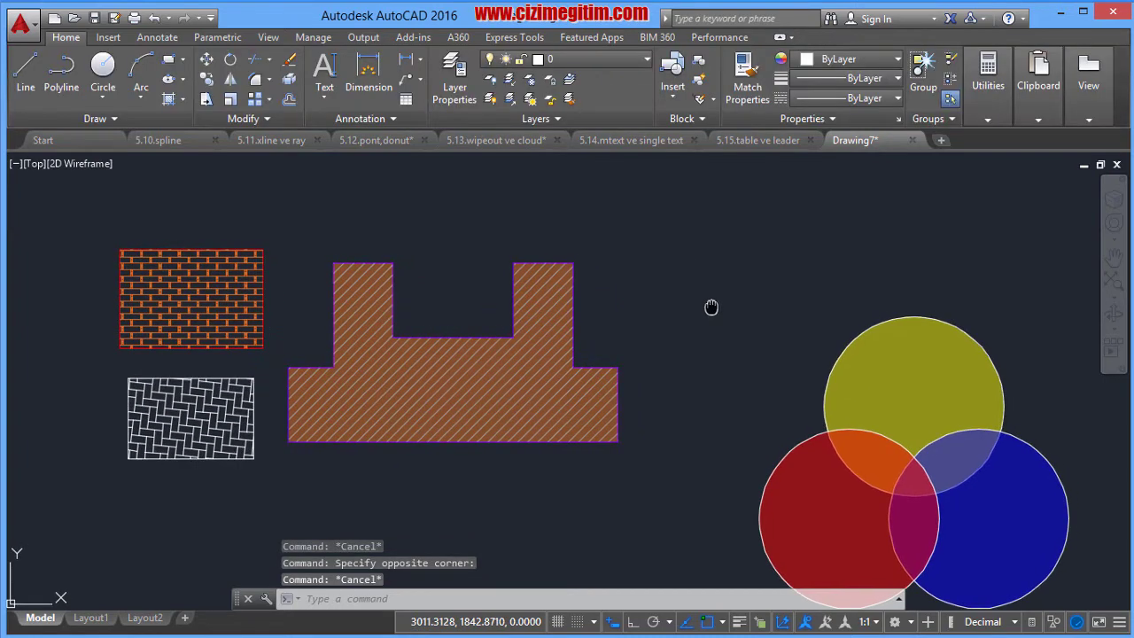
scroll(712, 308, down, 2)
middle_drag(455, 271, 461, 298)
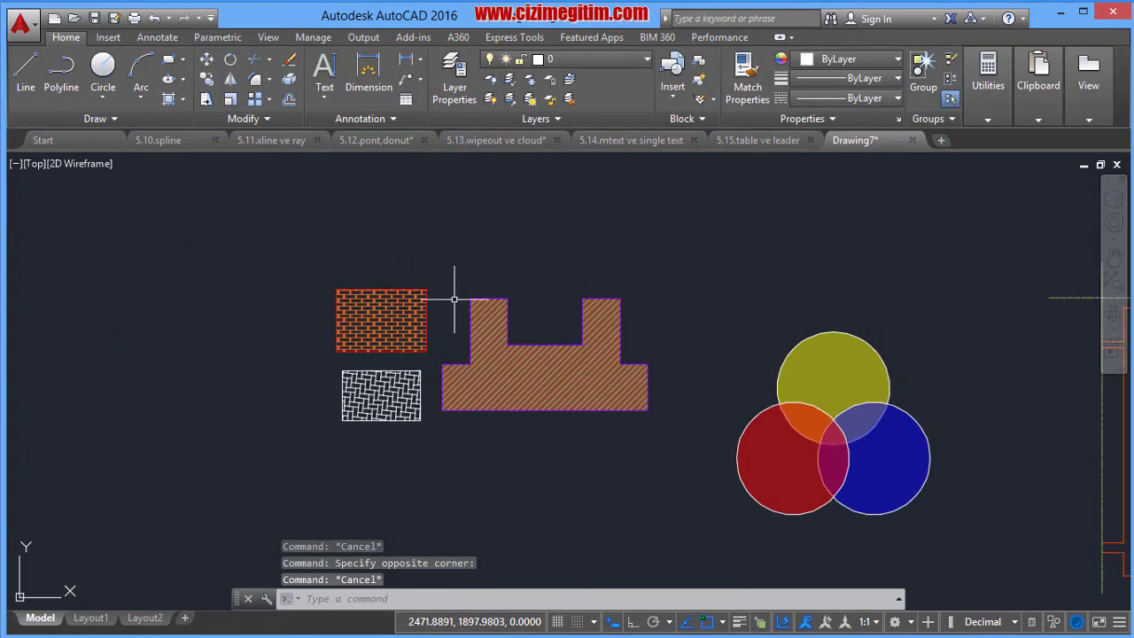
scroll(461, 297, up, 2)
middle_drag(452, 237, 470, 215)
click(367, 302)
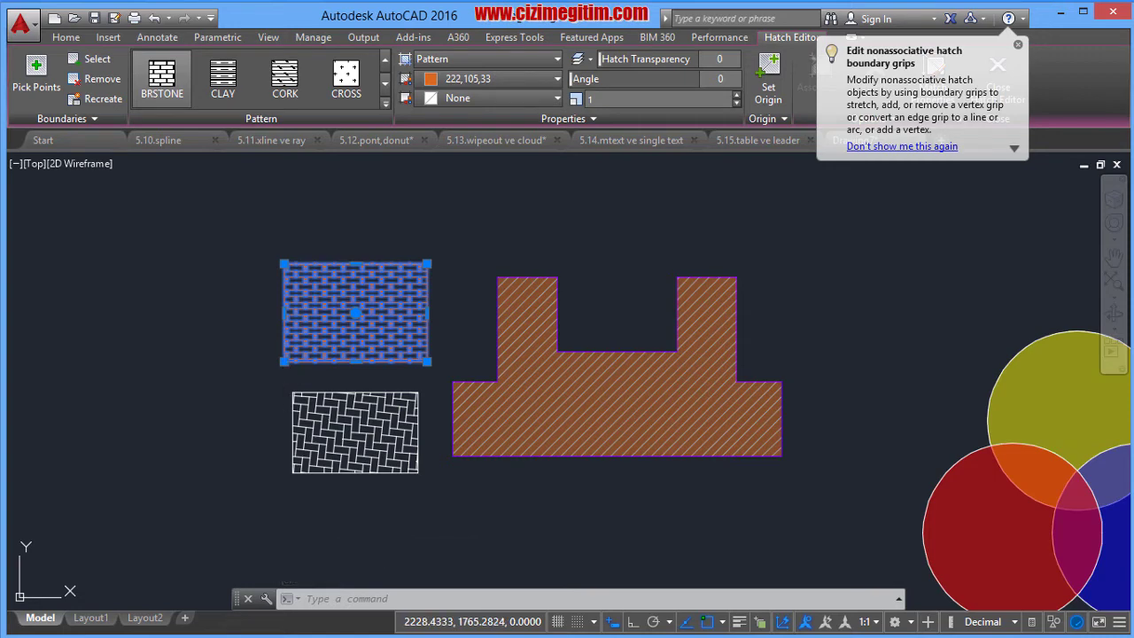
key(Delete)
middle_drag(464, 380, 451, 373)
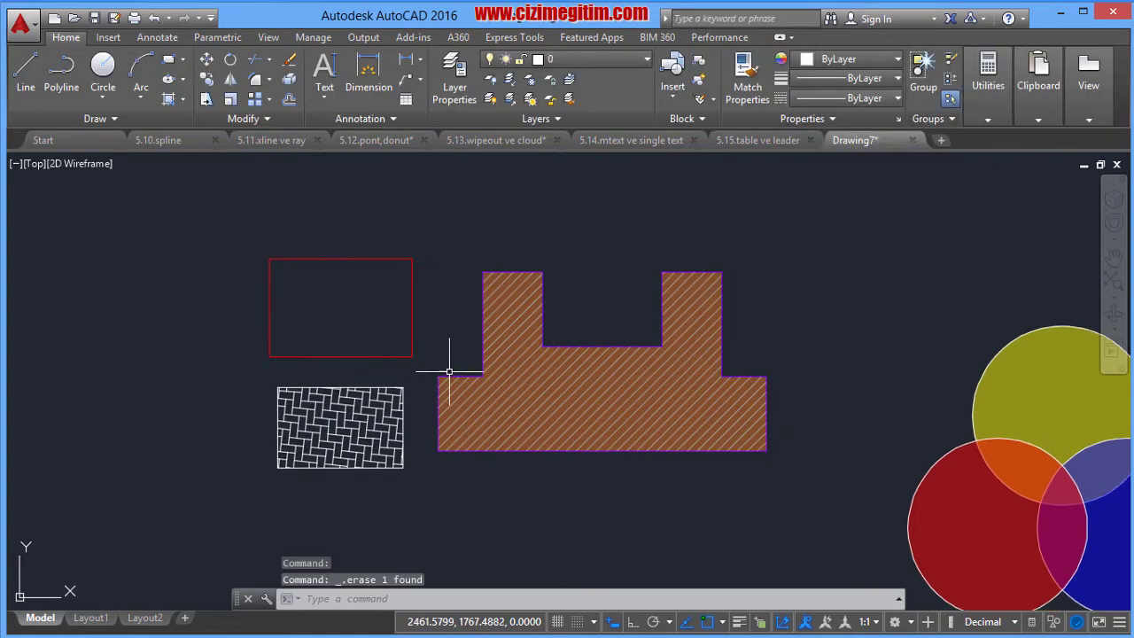
text(h)
key(Return)
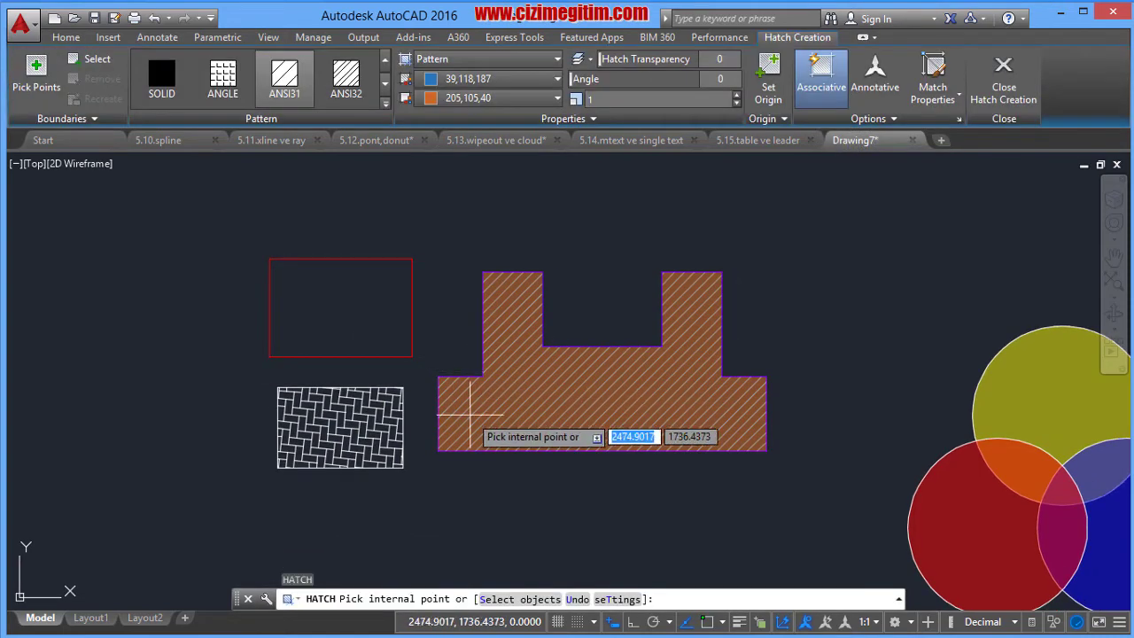
- Hatch the red rectangle by selecting it as the boundary object, then select the new hatch
click(538, 600)
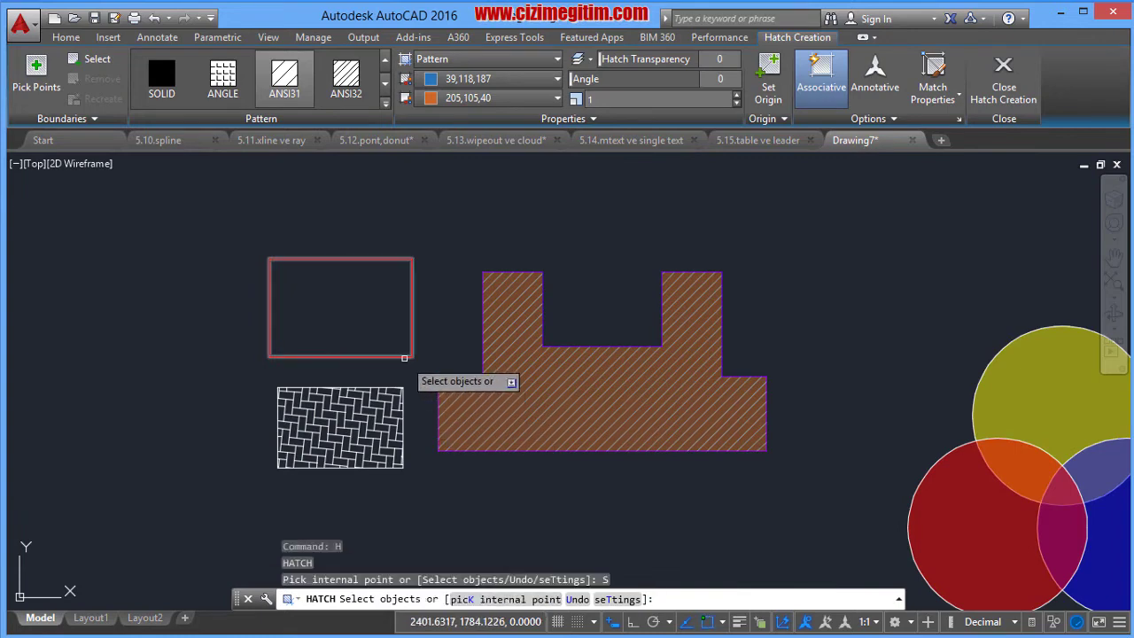
click(404, 358)
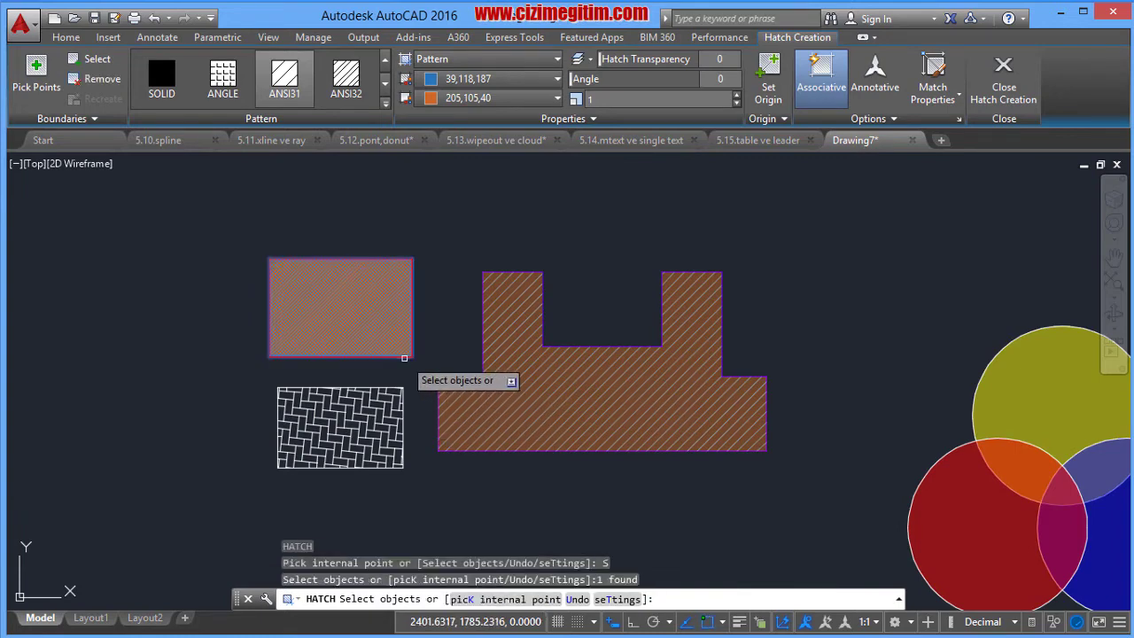
right_click(437, 323)
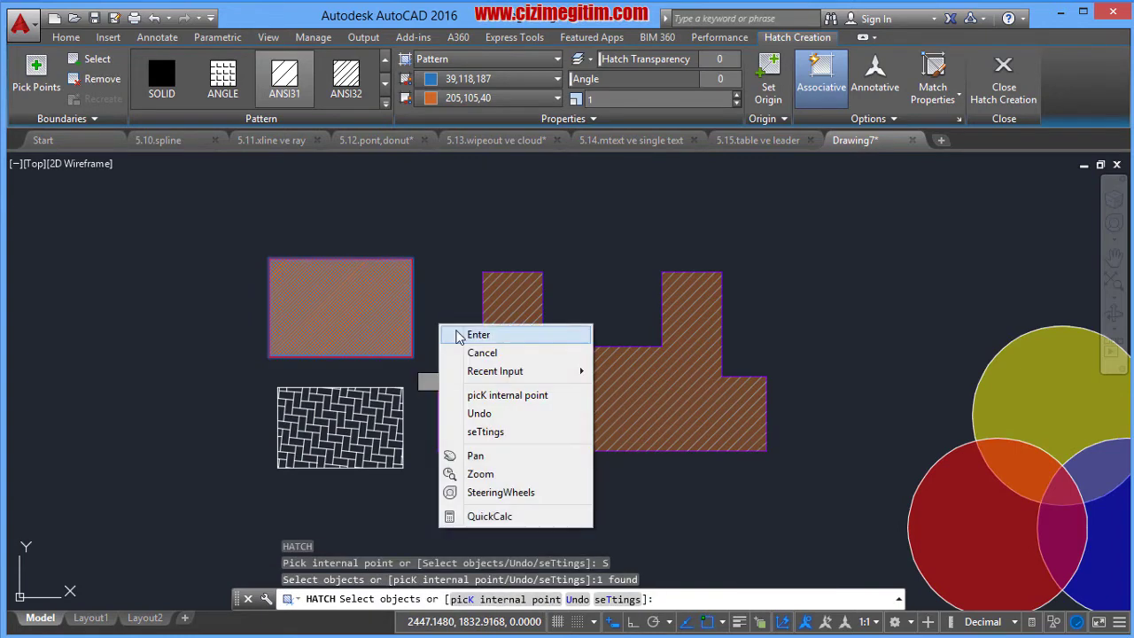
click(461, 331)
click(355, 308)
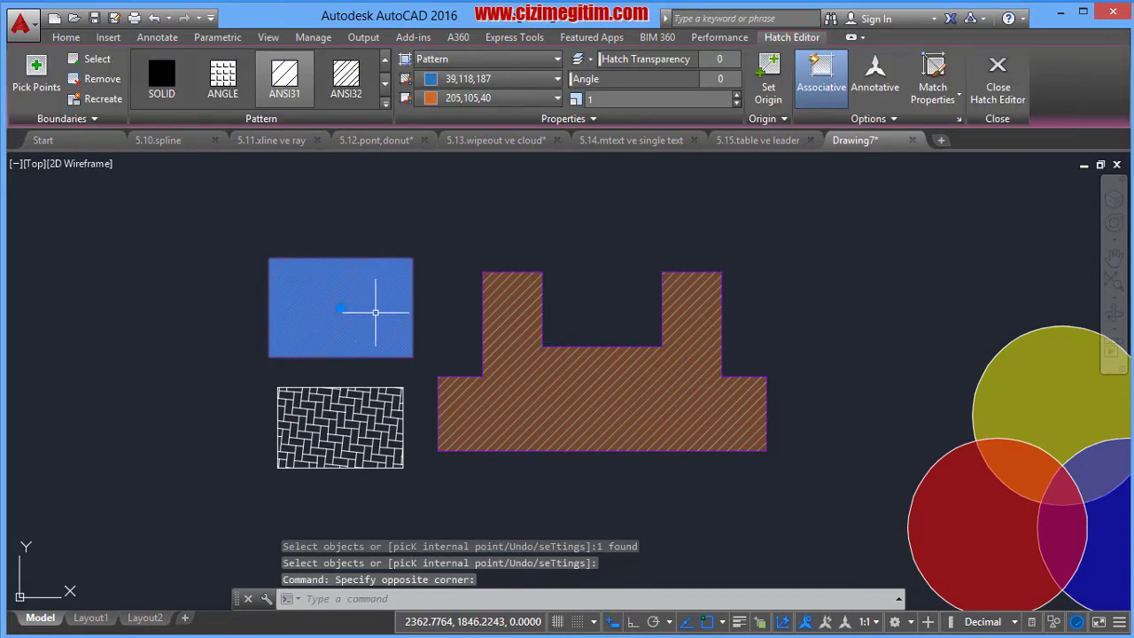
- Change the rectangle's hatch to the BRSTONE brick pattern
click(385, 104)
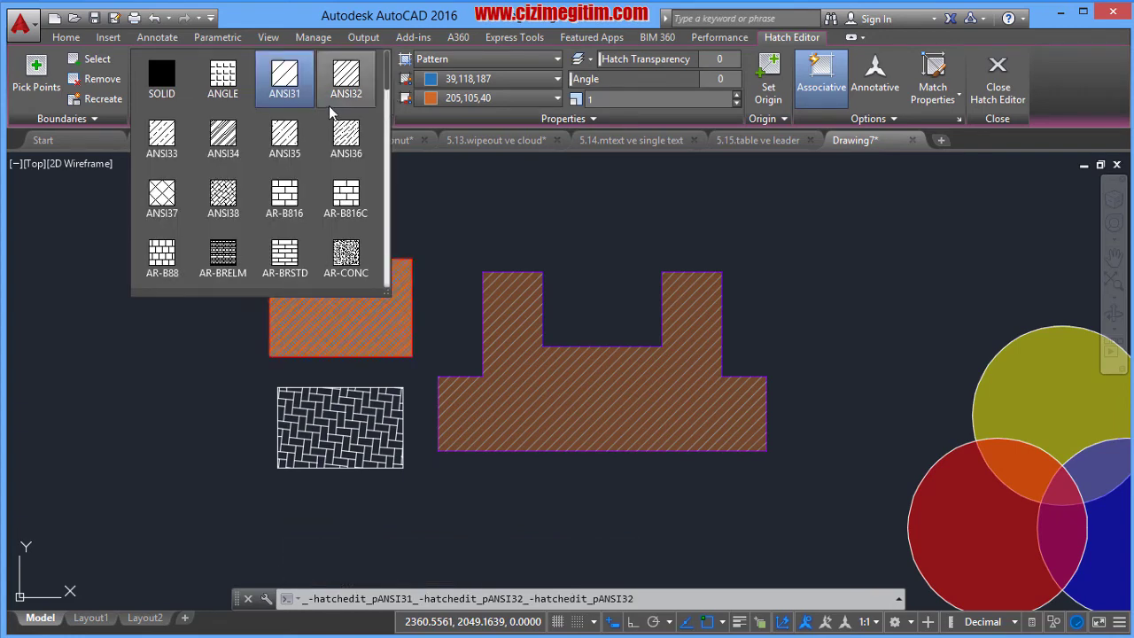
scroll(311, 109, down, 5)
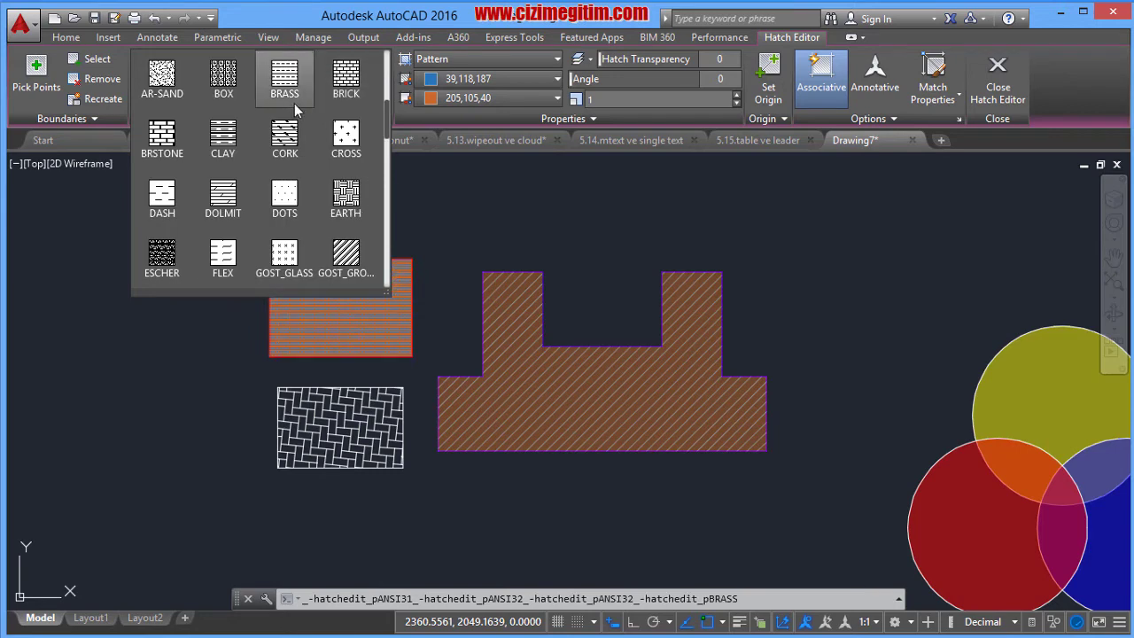
click(169, 133)
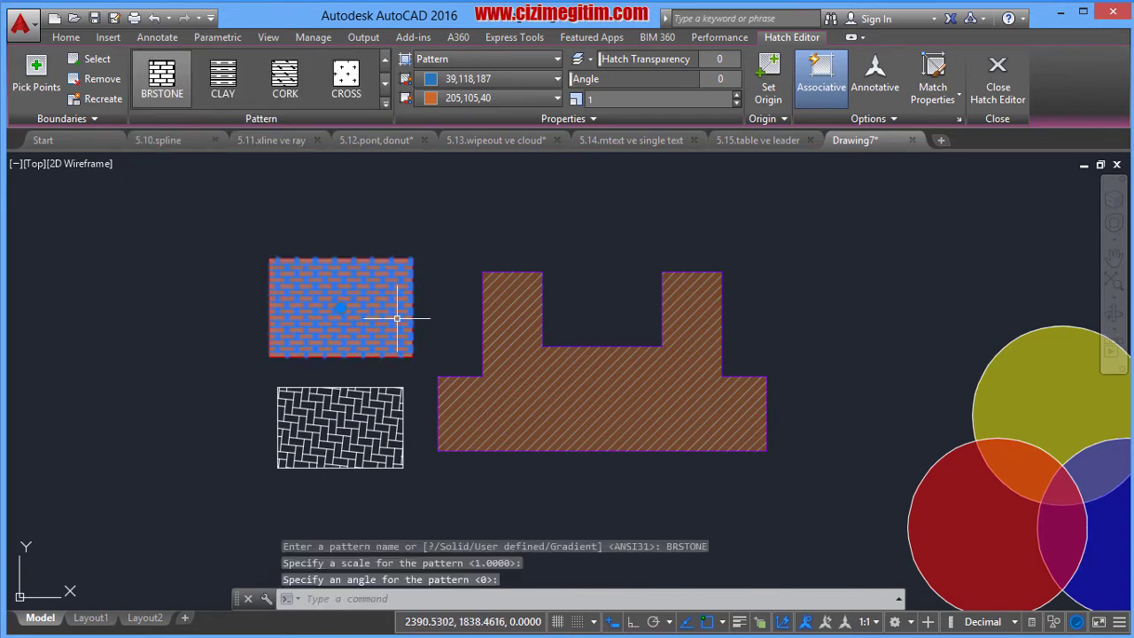
key(Escape)
- Give the brick hatch orange 205,105,40 lines on a white background
scroll(346, 275, up, 2)
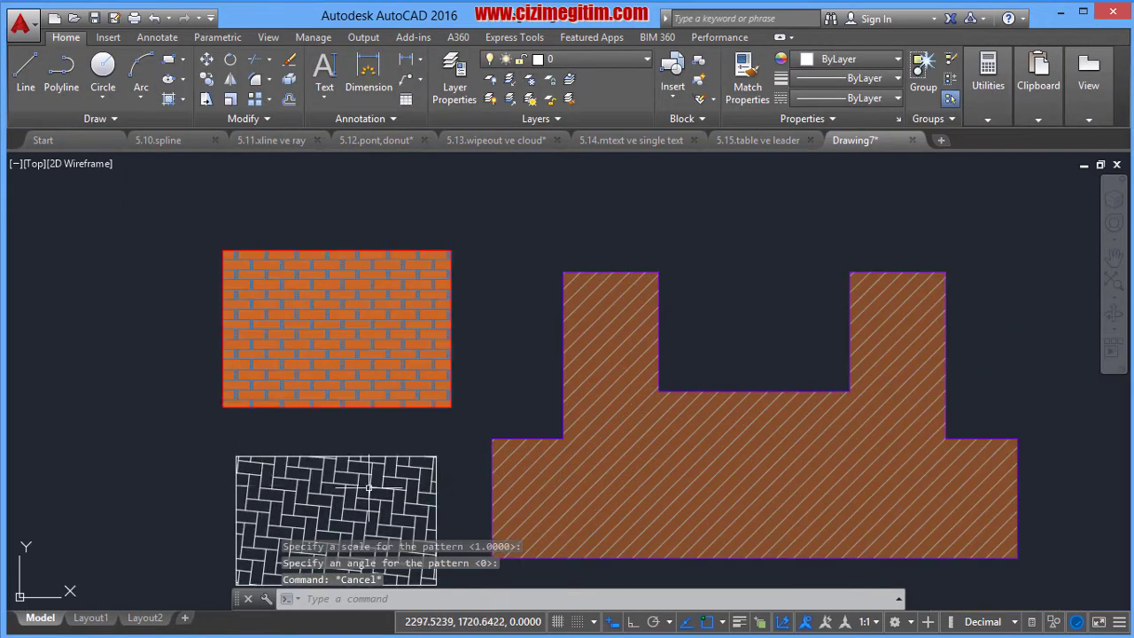
drag(452, 392, 405, 334)
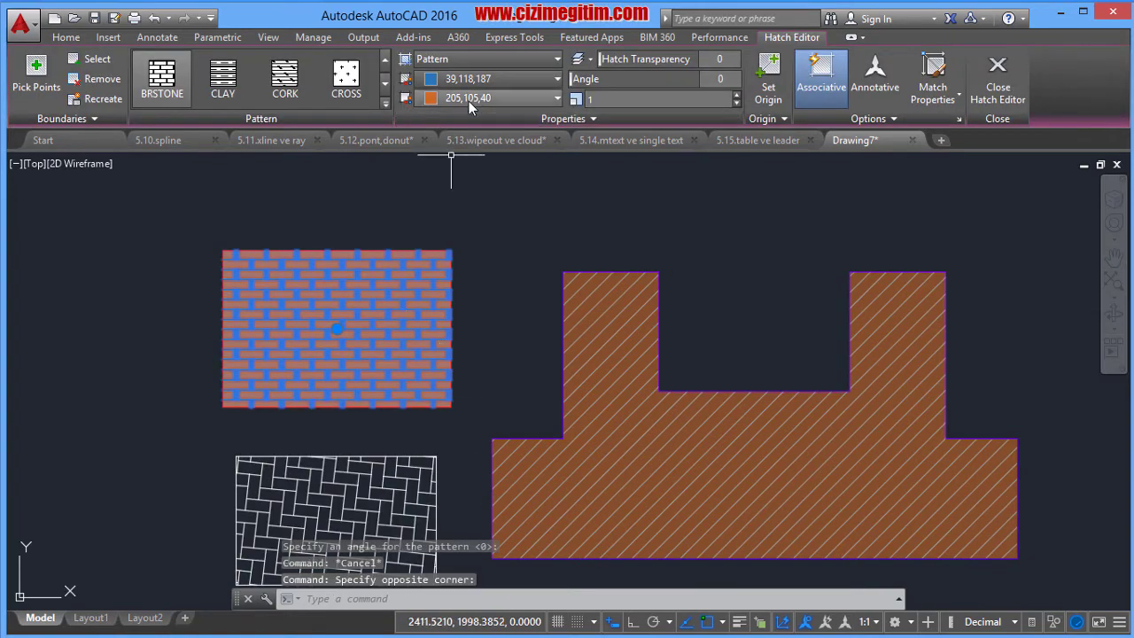
click(485, 82)
click(470, 98)
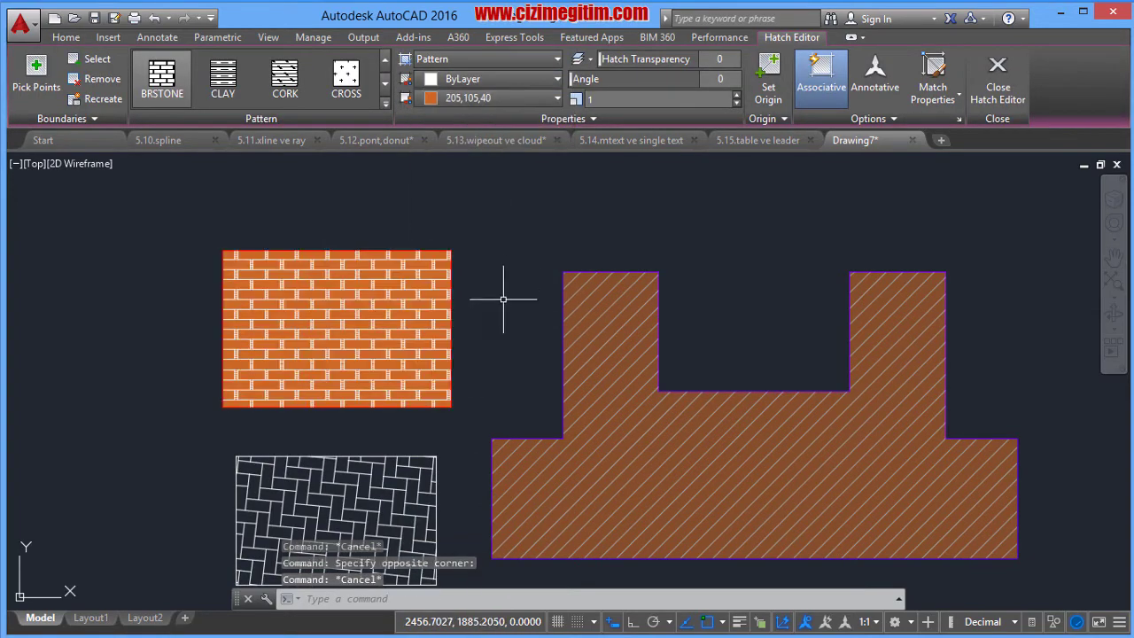
click(389, 326)
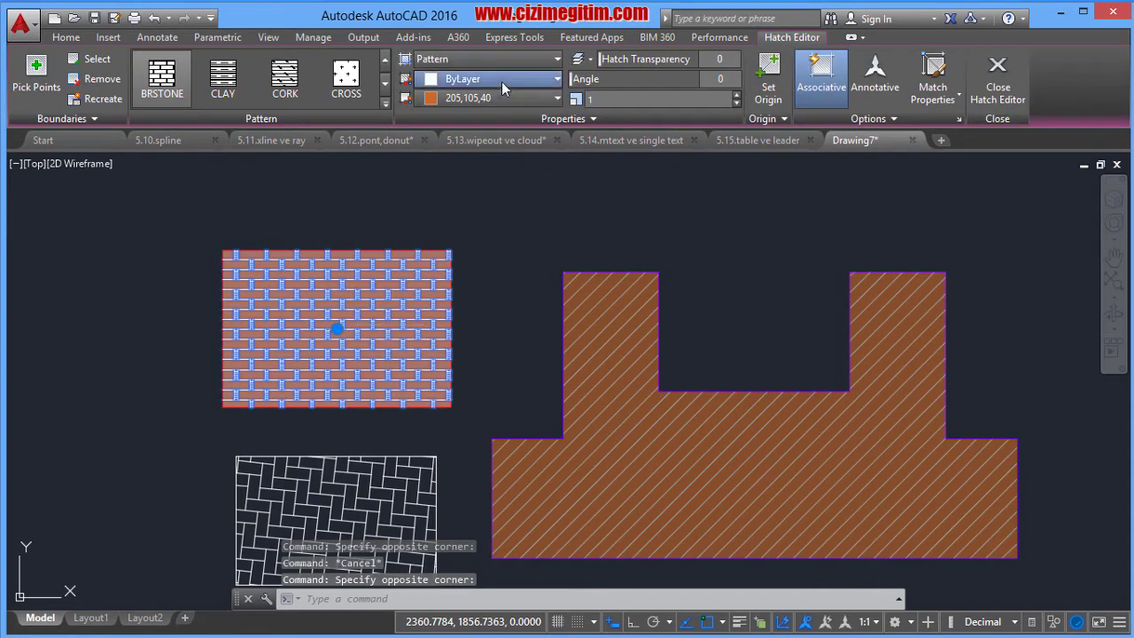
click(501, 81)
key(Escape)
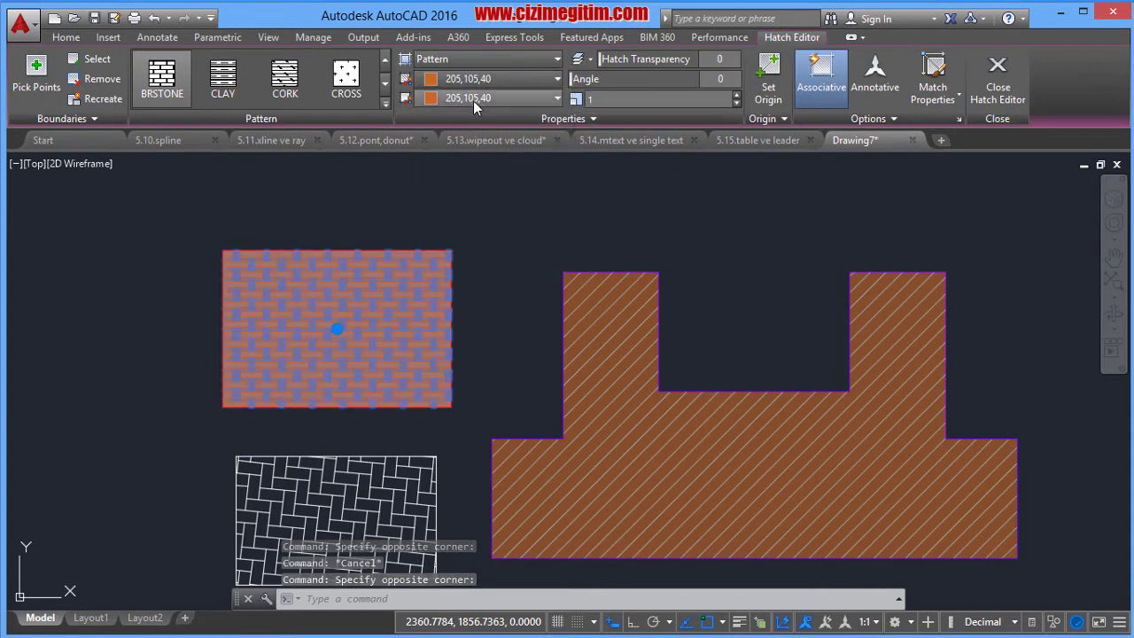
click(474, 100)
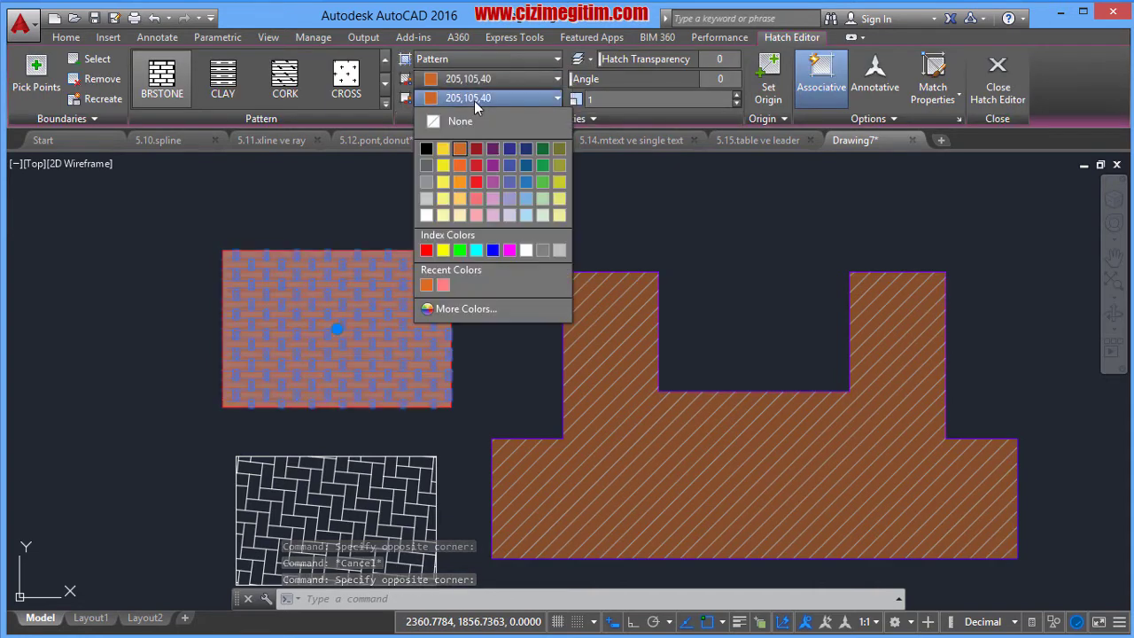
click(437, 215)
key(Escape)
- Zoom and pan out to show the whole drawing
scroll(499, 260, up, 2)
scroll(458, 298, down, 4)
middle_drag(458, 297, 401, 308)
- Erase the blue solid fill from the overlapping circles
scroll(354, 301, down, 4)
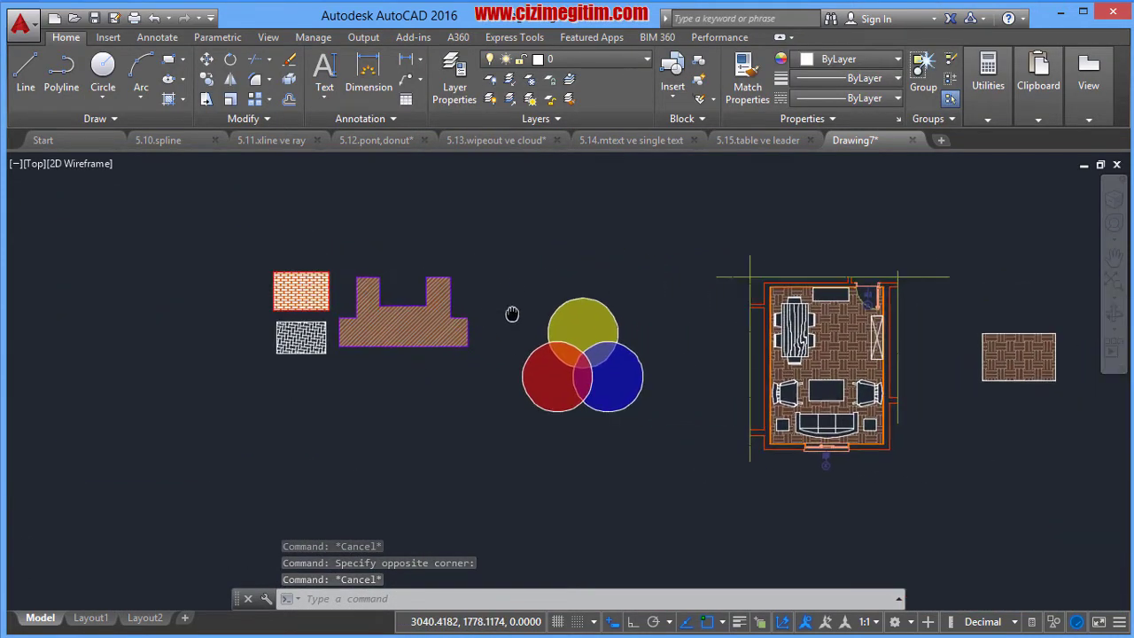
scroll(576, 346, up, 3)
middle_drag(703, 337, 668, 357)
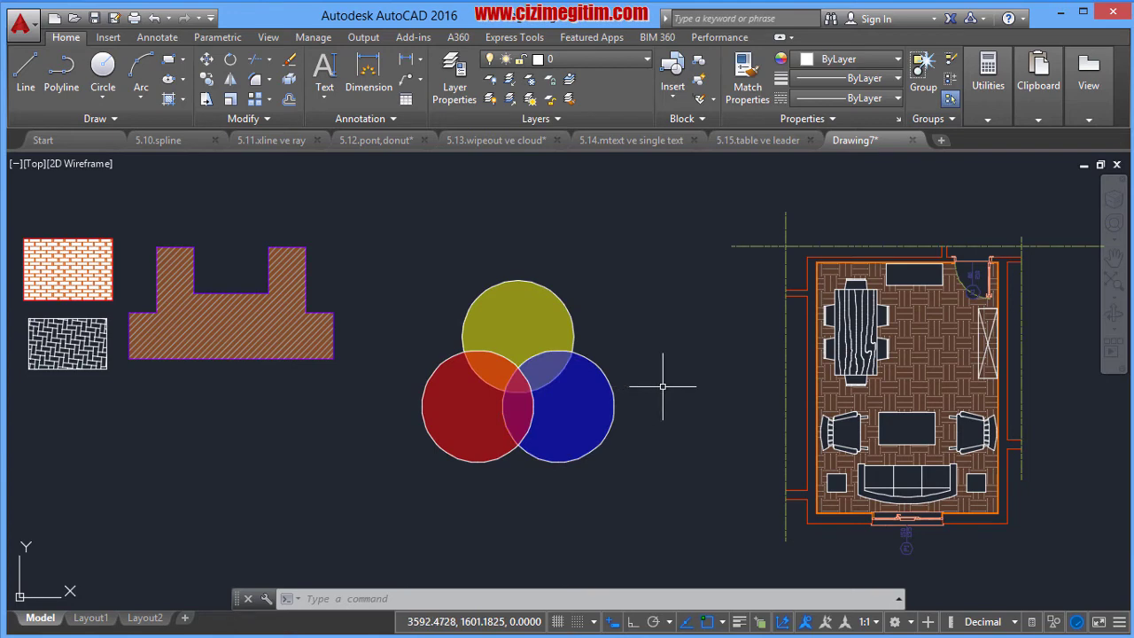
click(682, 430)
click(563, 421)
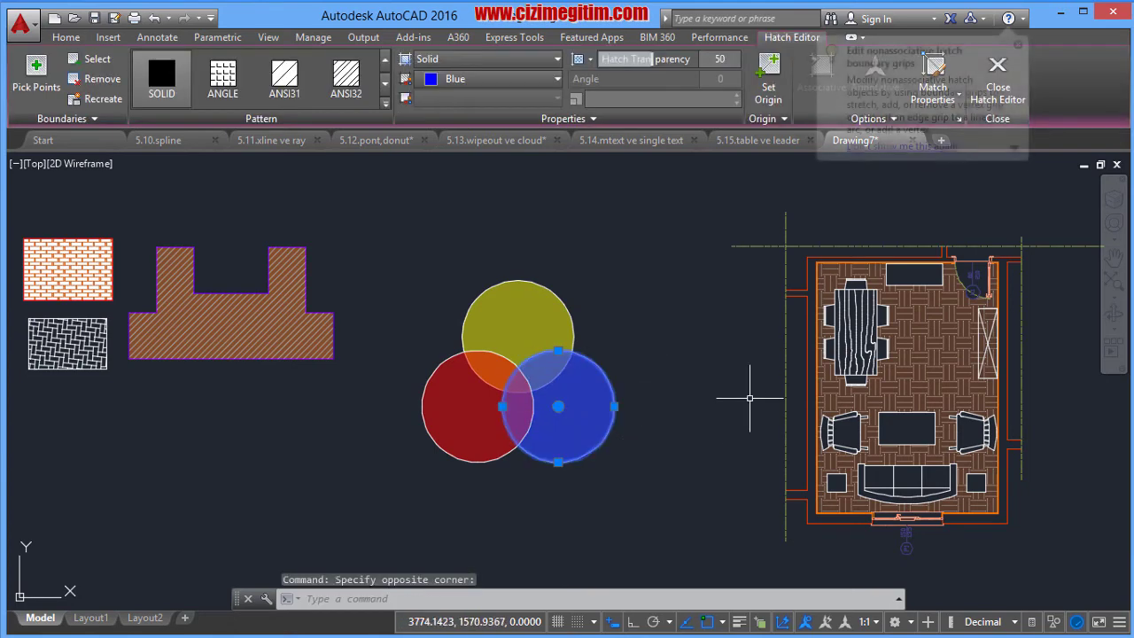
key(Delete)
- Erase the yellow and red circle fills, leaving only outlines
click(550, 381)
key(Delete)
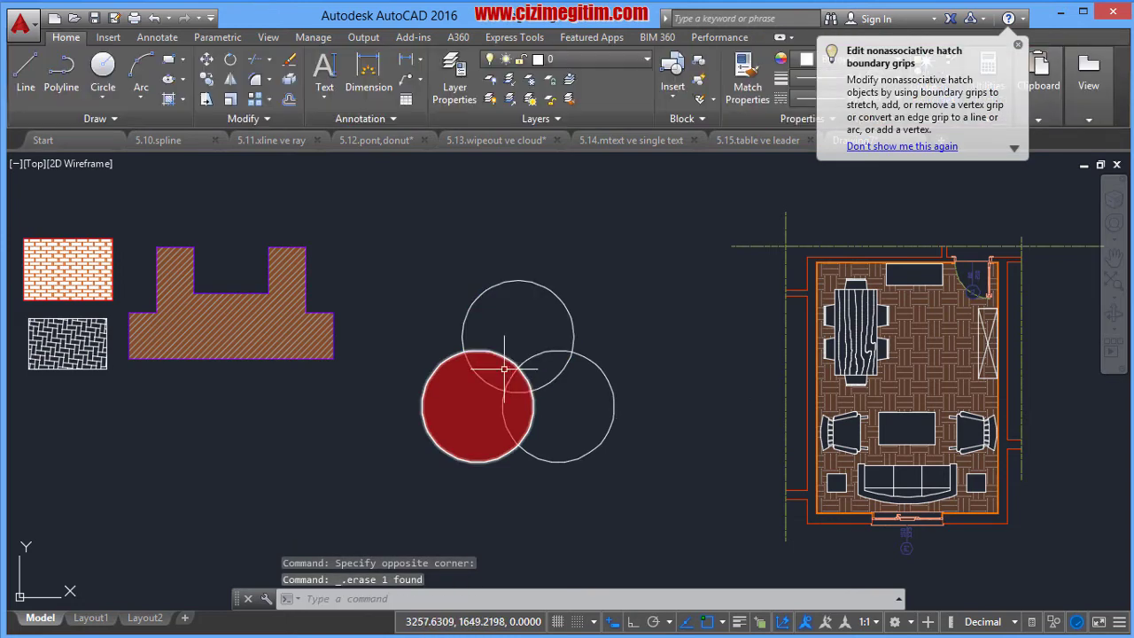
click(678, 425)
click(522, 417)
key(Delete)
middle_drag(678, 425, 638, 432)
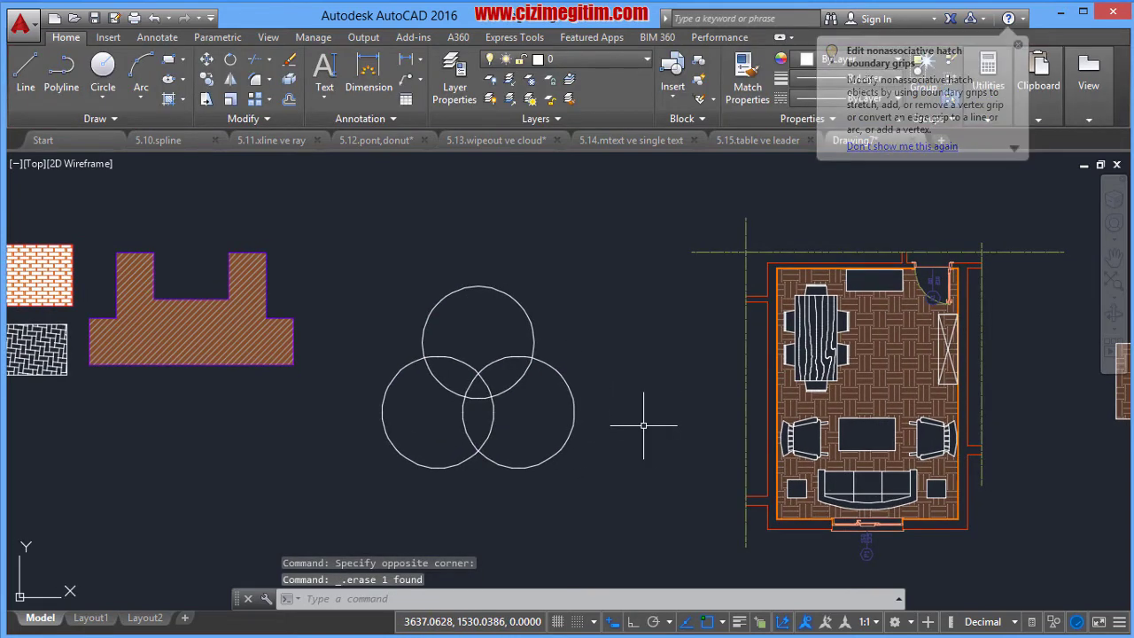
text(H)
key(Escape)
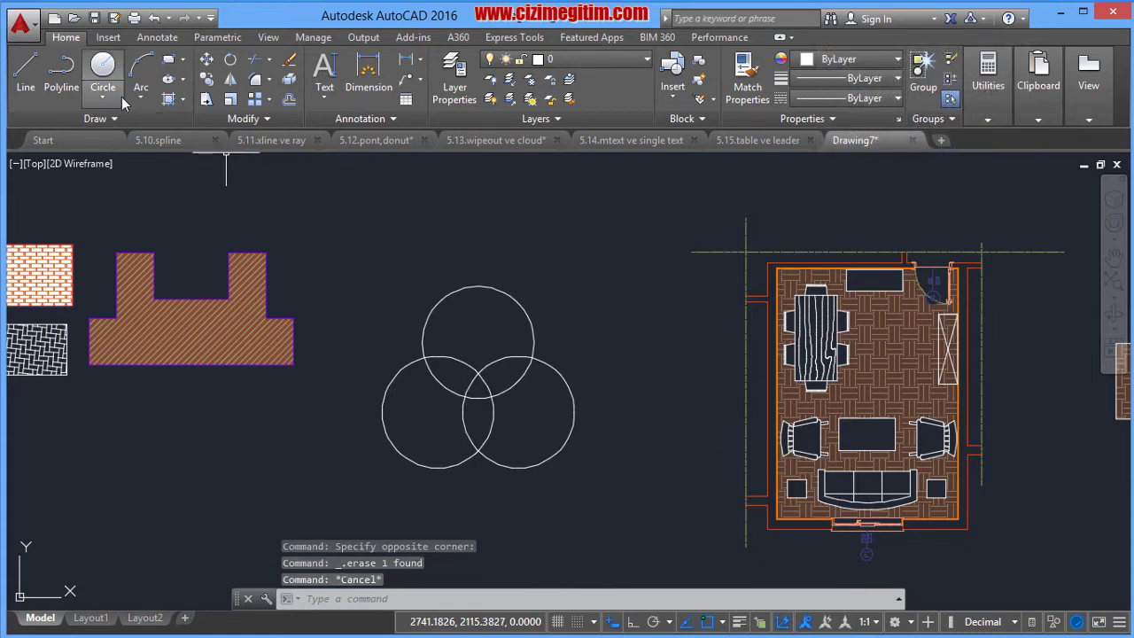
- Switch the fill type and choose the SOLID pattern from the pattern gallery
click(181, 99)
click(202, 159)
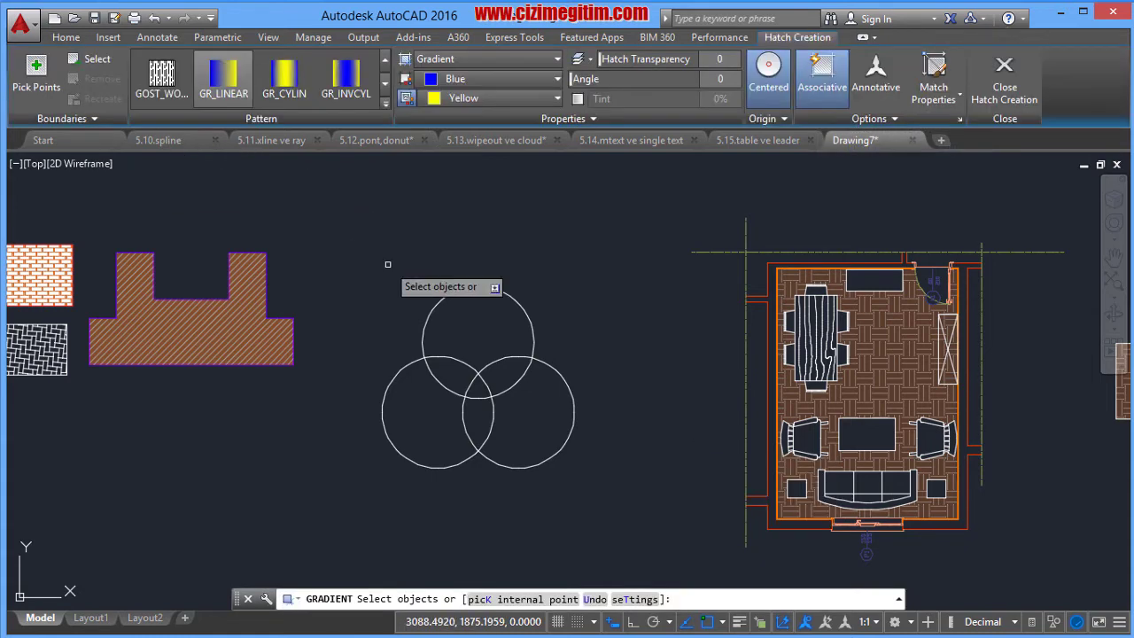
click(385, 82)
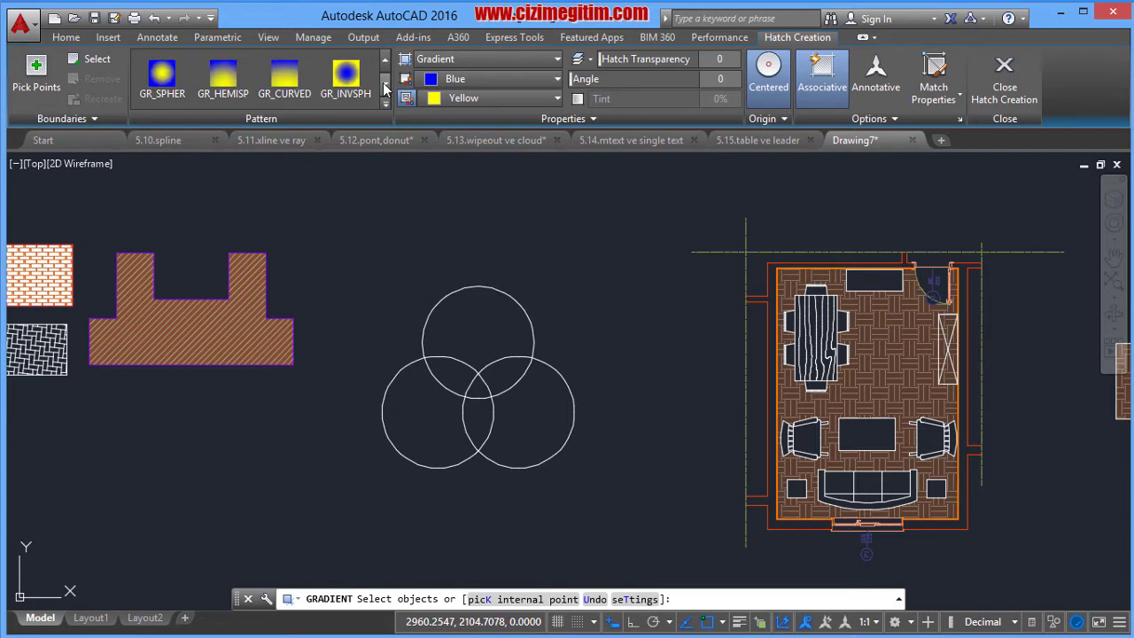
click(386, 87)
click(385, 87)
click(386, 69)
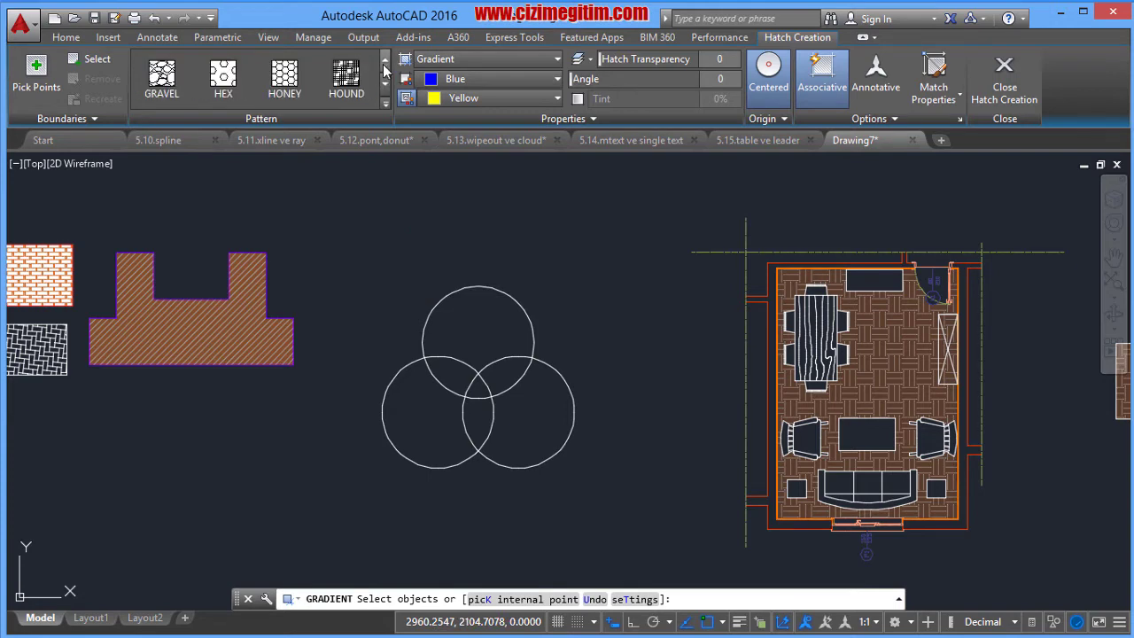
click(385, 69)
click(385, 69)
click(385, 70)
click(386, 69)
click(385, 69)
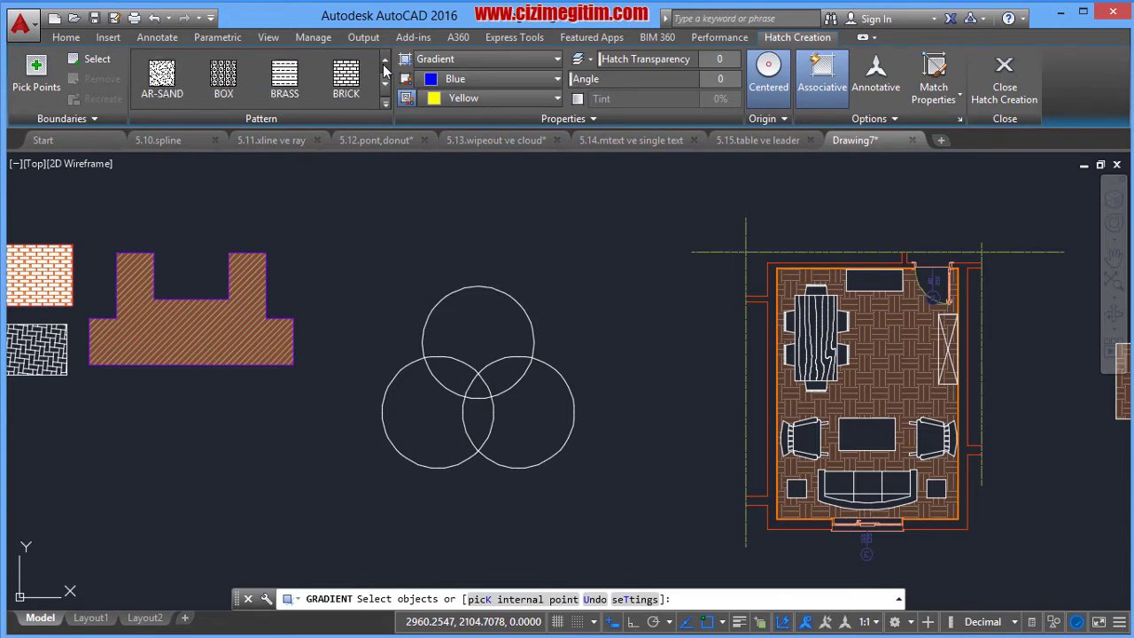
click(386, 69)
click(385, 69)
click(386, 69)
click(386, 69)
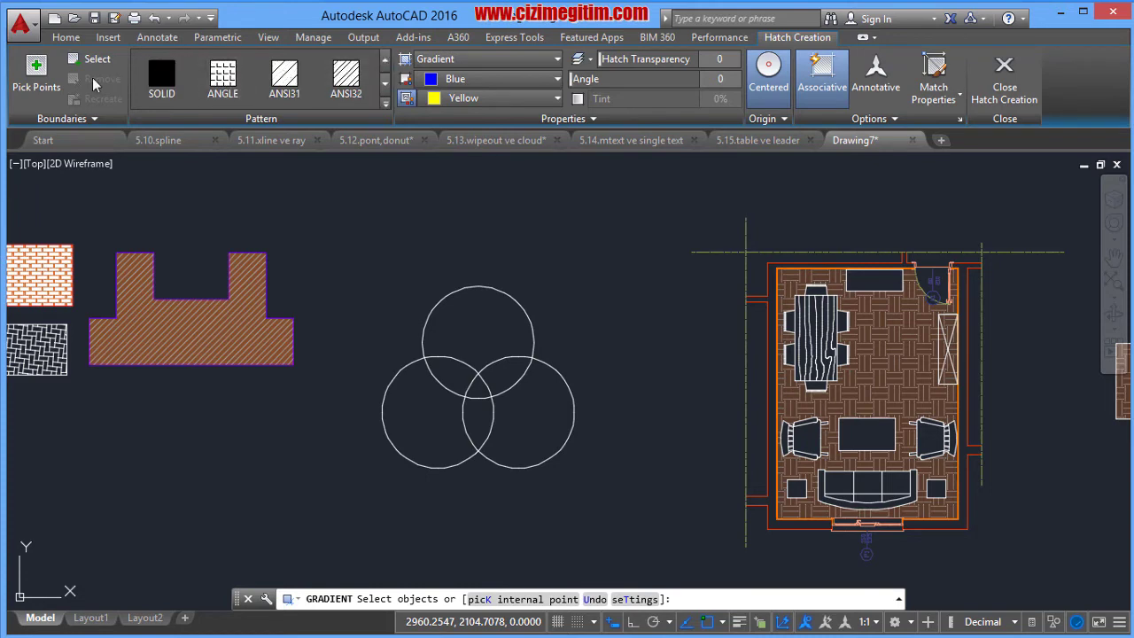
click(161, 75)
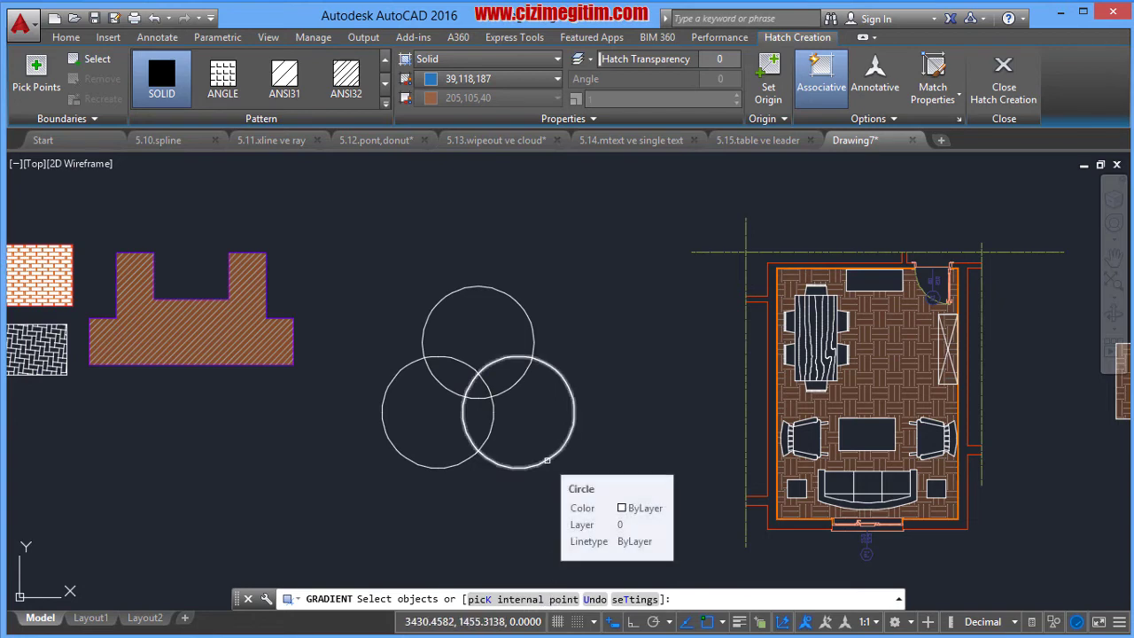
- Fill the right-hand circle with the solid blue 39,118,187 hatch
click(546, 460)
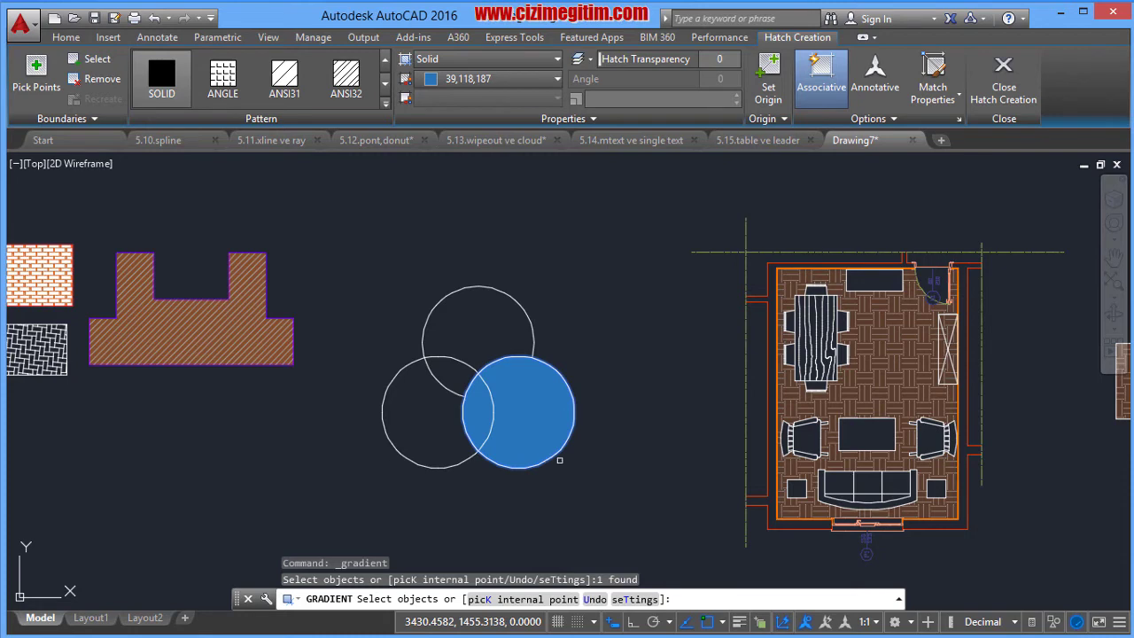
right_click(612, 441)
click(574, 445)
key(Escape)
click(519, 412)
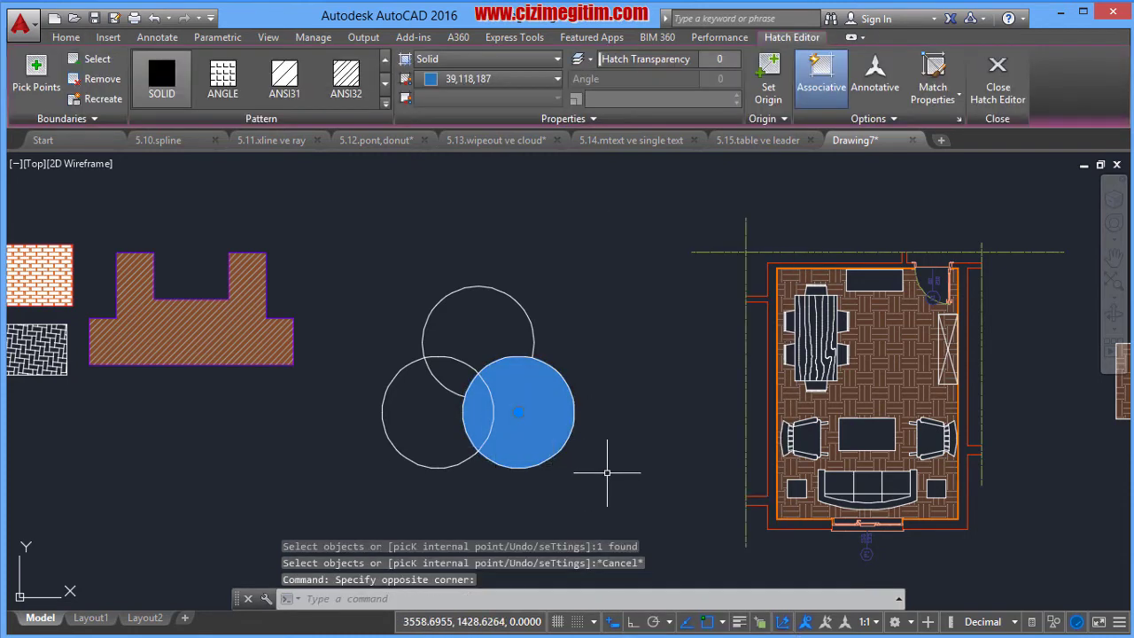
- Undo the erased circle fills and copy the filled trio of circles upward
key(ctrl+z)
key(ctrl+z)
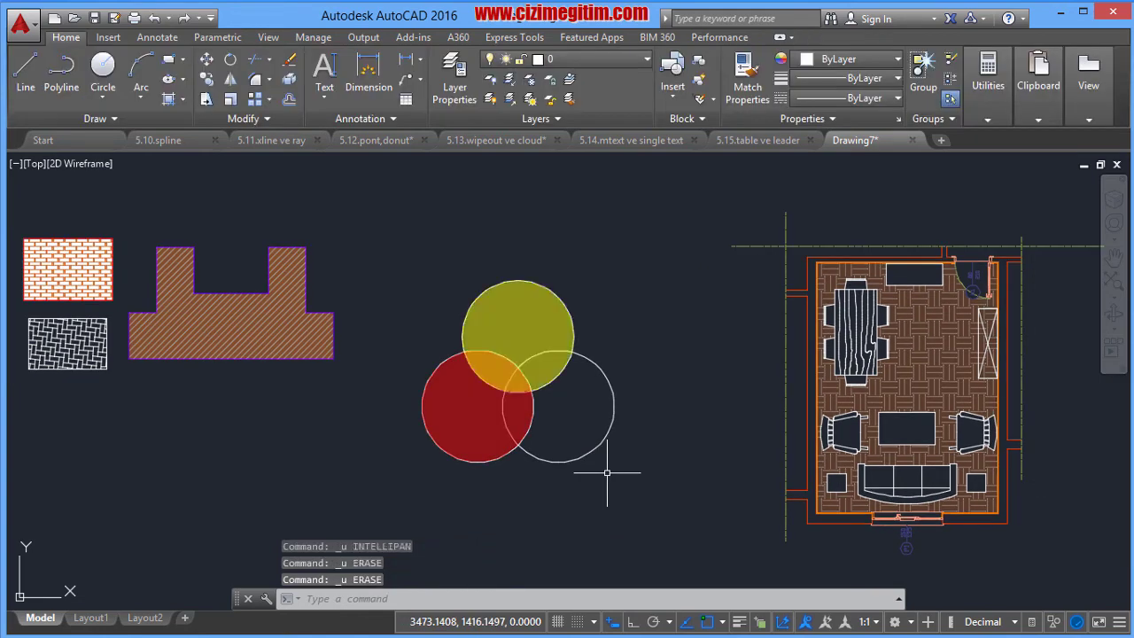
key(ctrl+z)
click(612, 465)
click(394, 257)
right_click(392, 264)
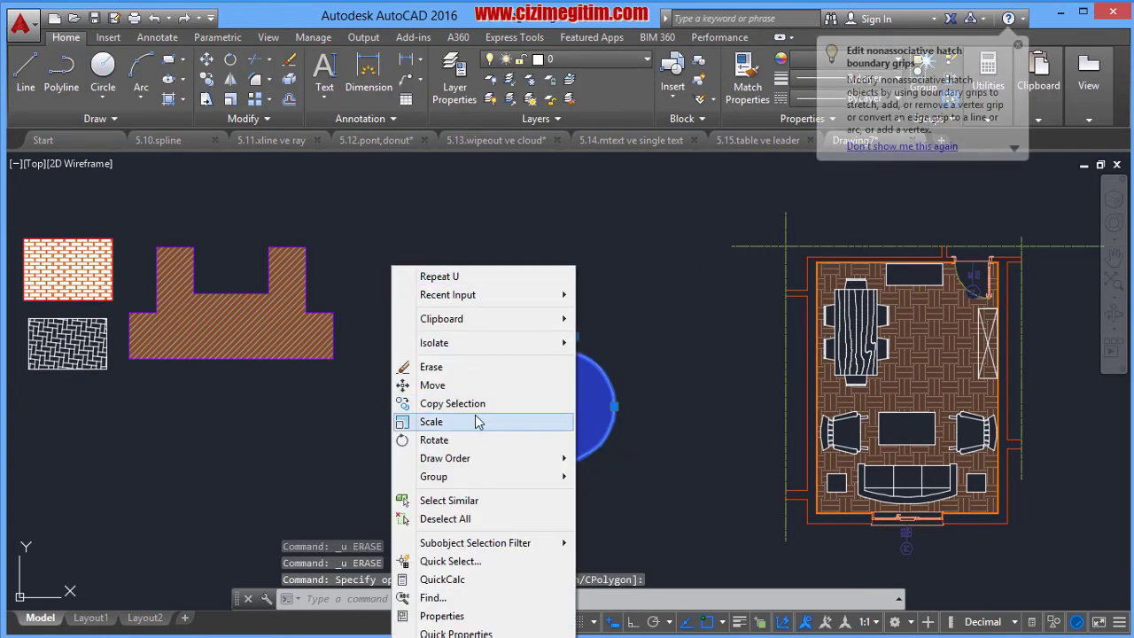
click(452, 401)
click(505, 407)
middle_drag(519, 253, 509, 395)
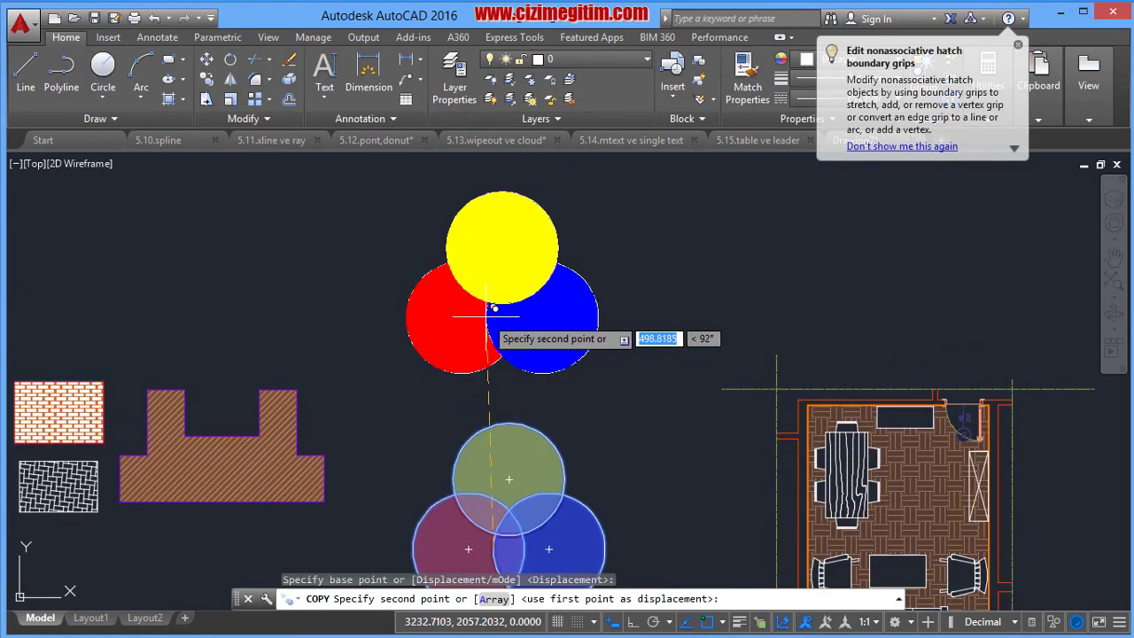
right_click(488, 319)
click(523, 335)
- Delete the blue, red and yellow fills from the copied circles
middle_drag(652, 375, 643, 357)
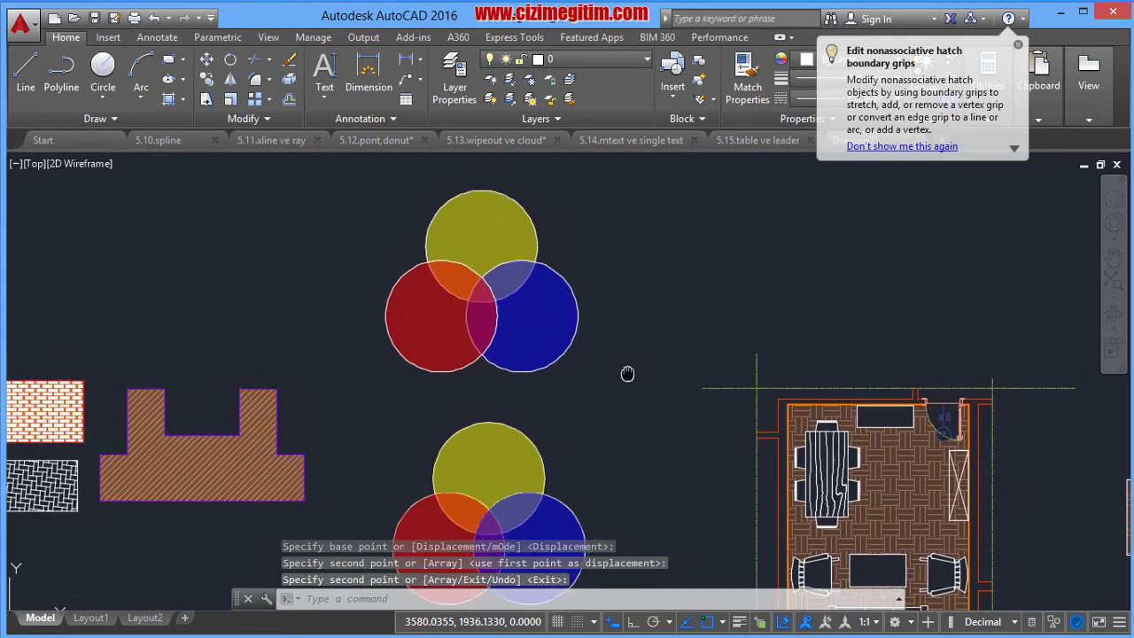
click(628, 375)
click(532, 319)
key(Delete)
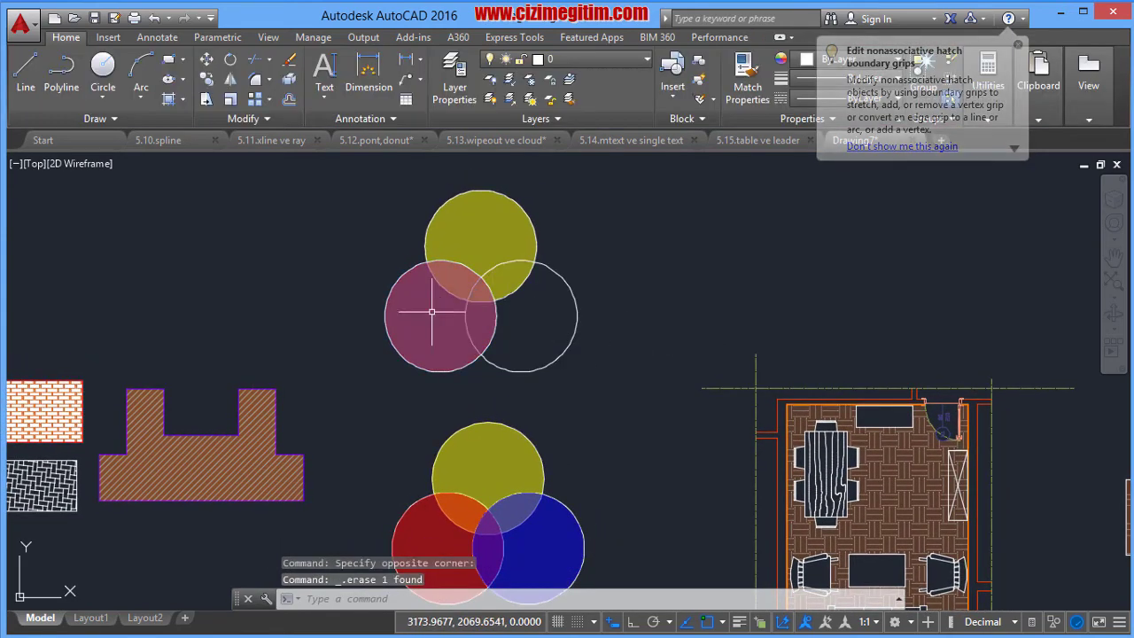
click(434, 333)
key(Delete)
click(481, 221)
key(Delete)
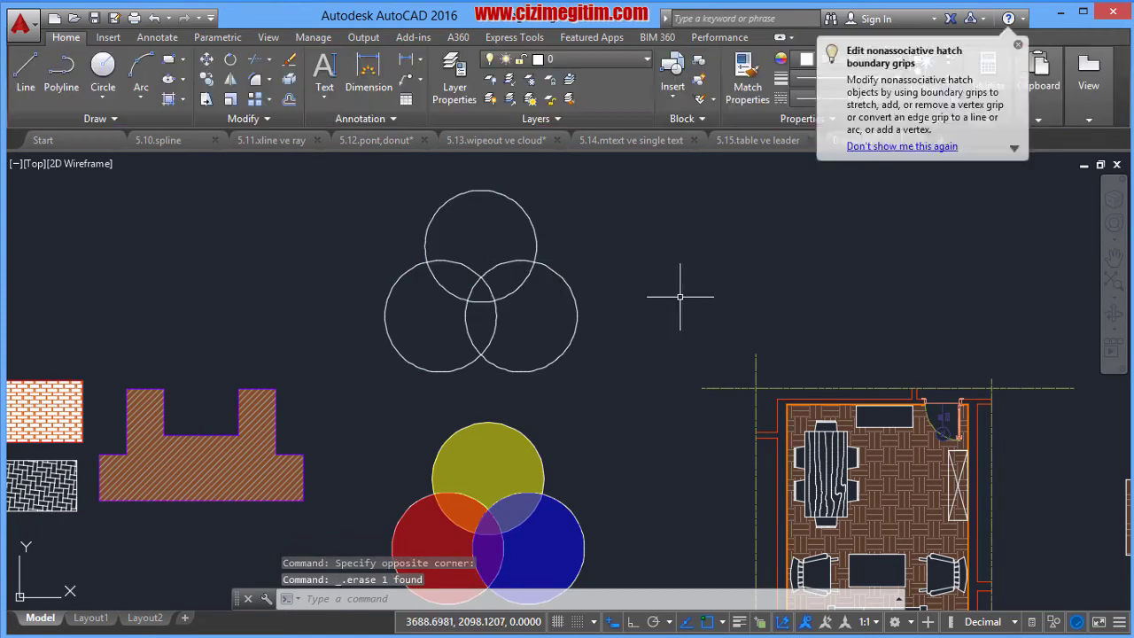
- Place a solid hatch inside the right circle of the upper trio
text(H)
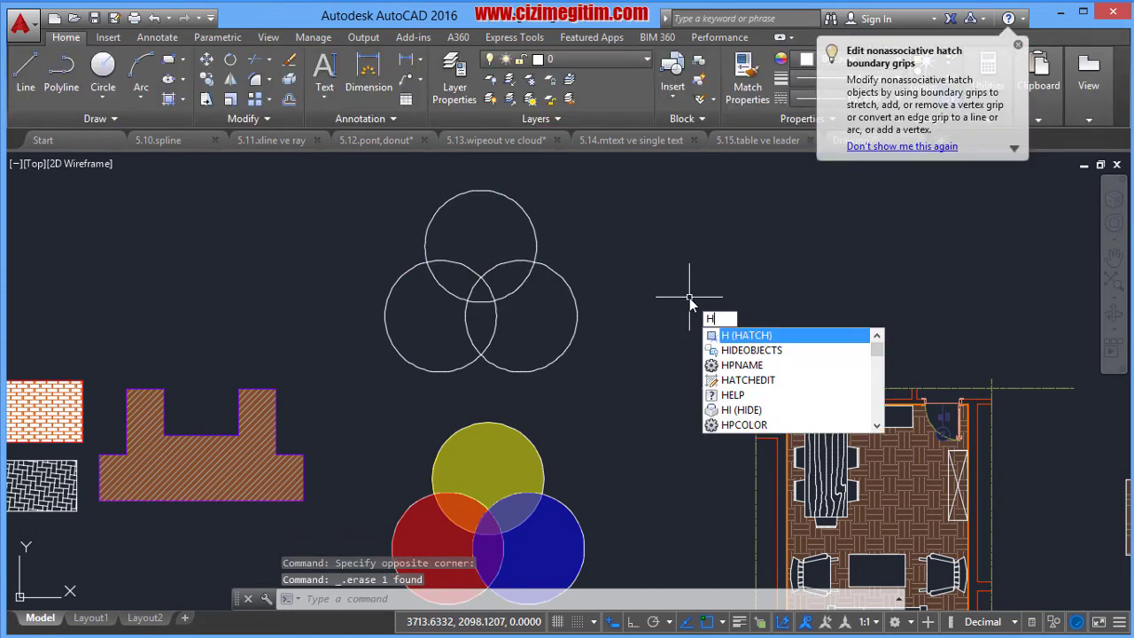
key(Return)
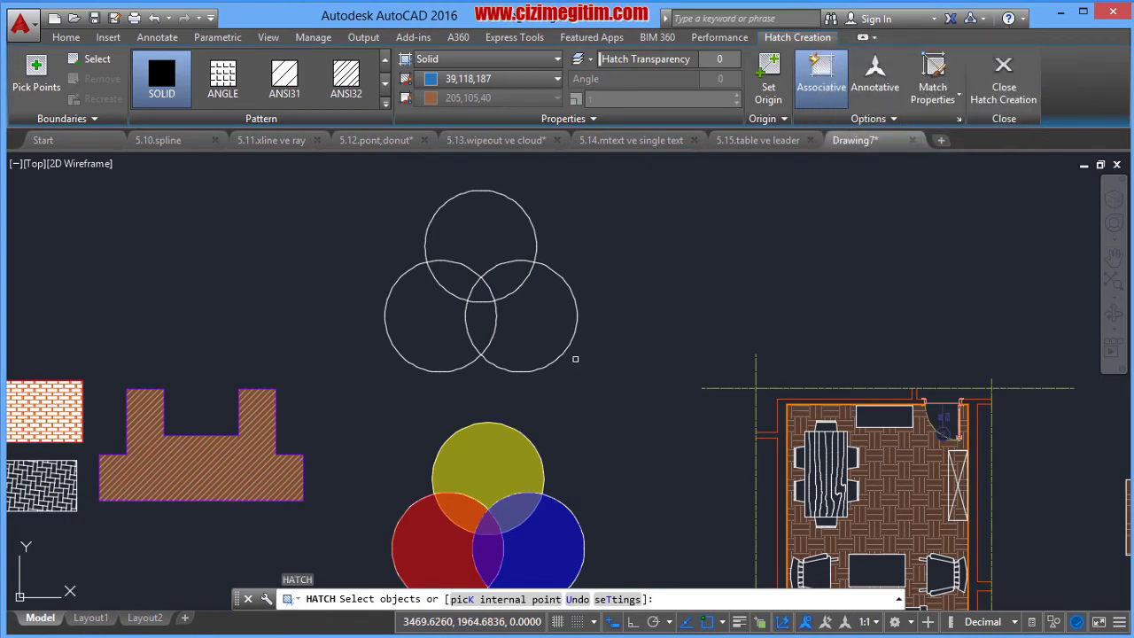
click(562, 354)
key(Return)
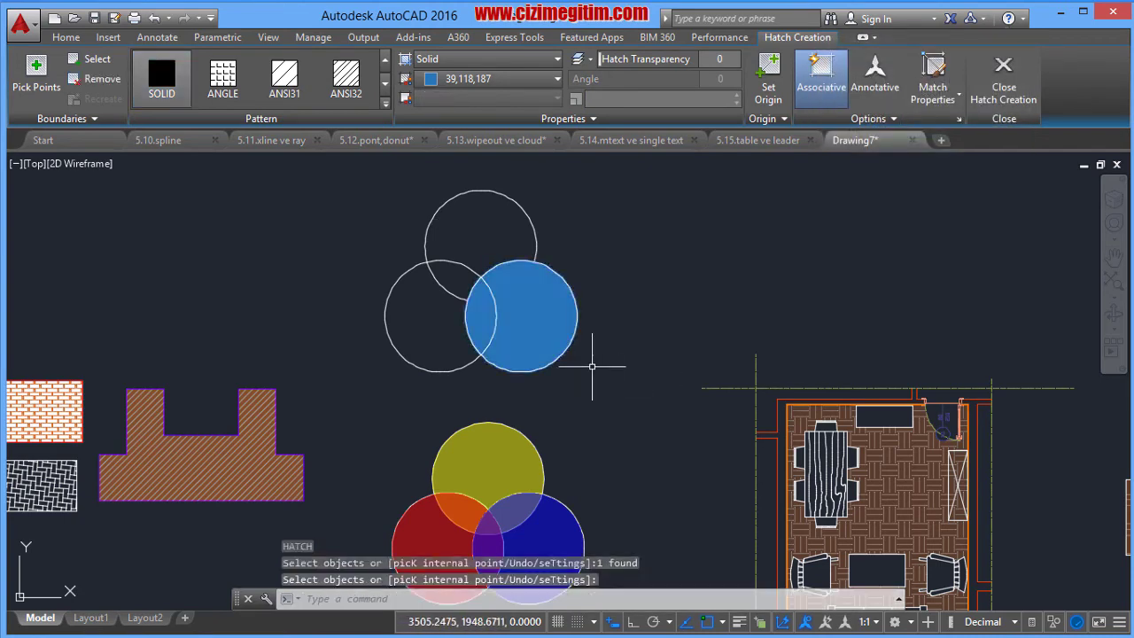
click(521, 304)
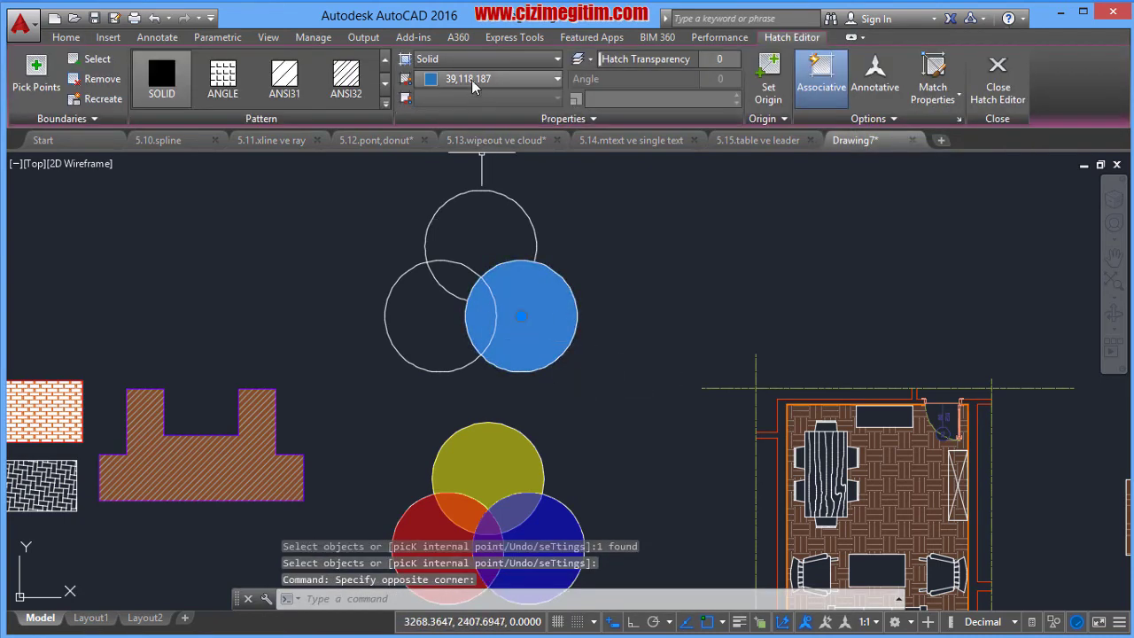
- Set that fill's colour to Blue and its transparency to 50
click(493, 79)
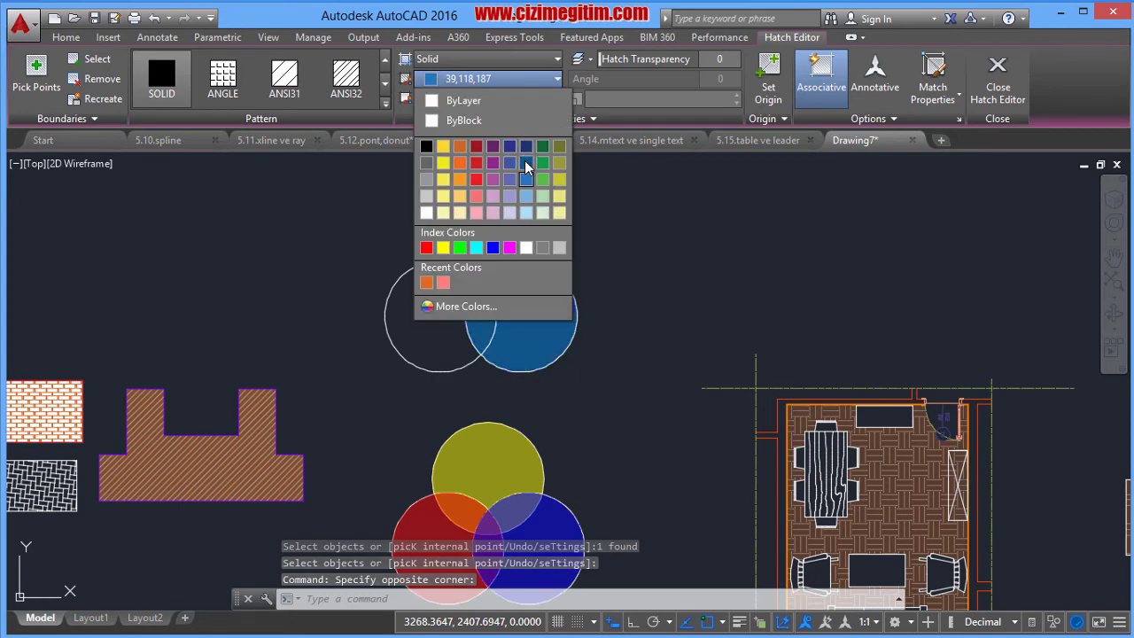
click(492, 247)
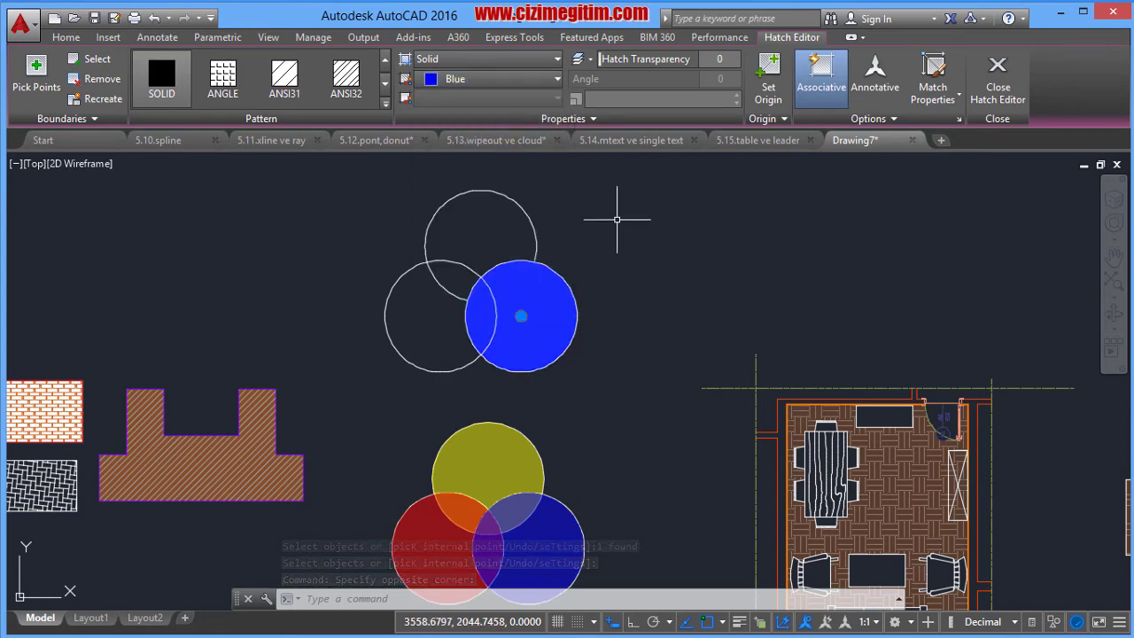
click(719, 59)
text(50)
key(Return)
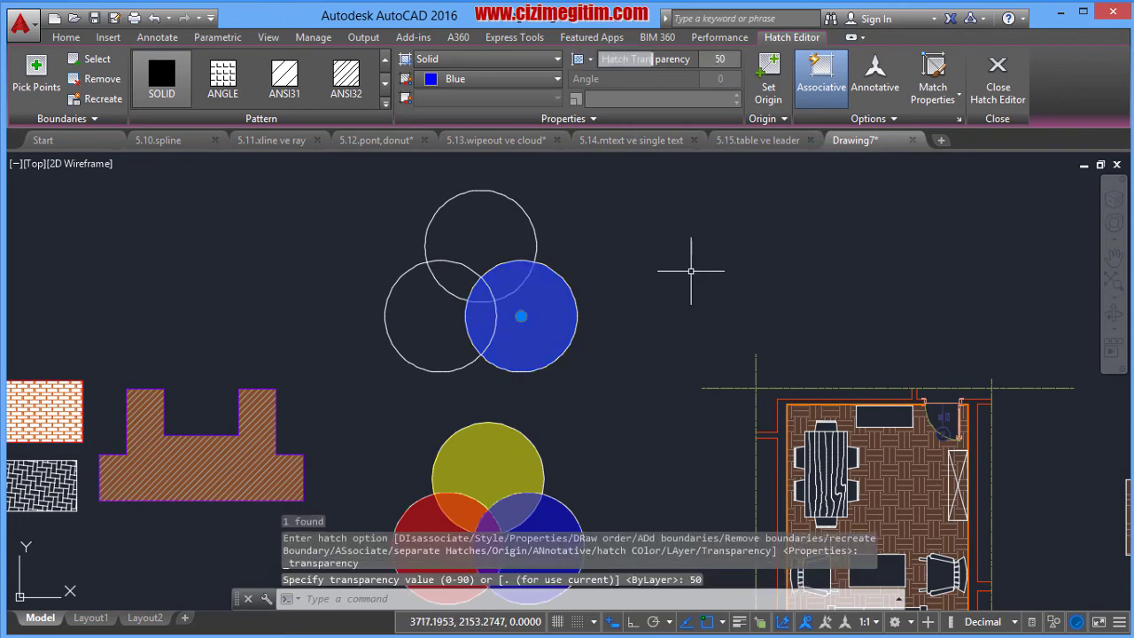
key(Escape)
middle_drag(645, 266, 603, 291)
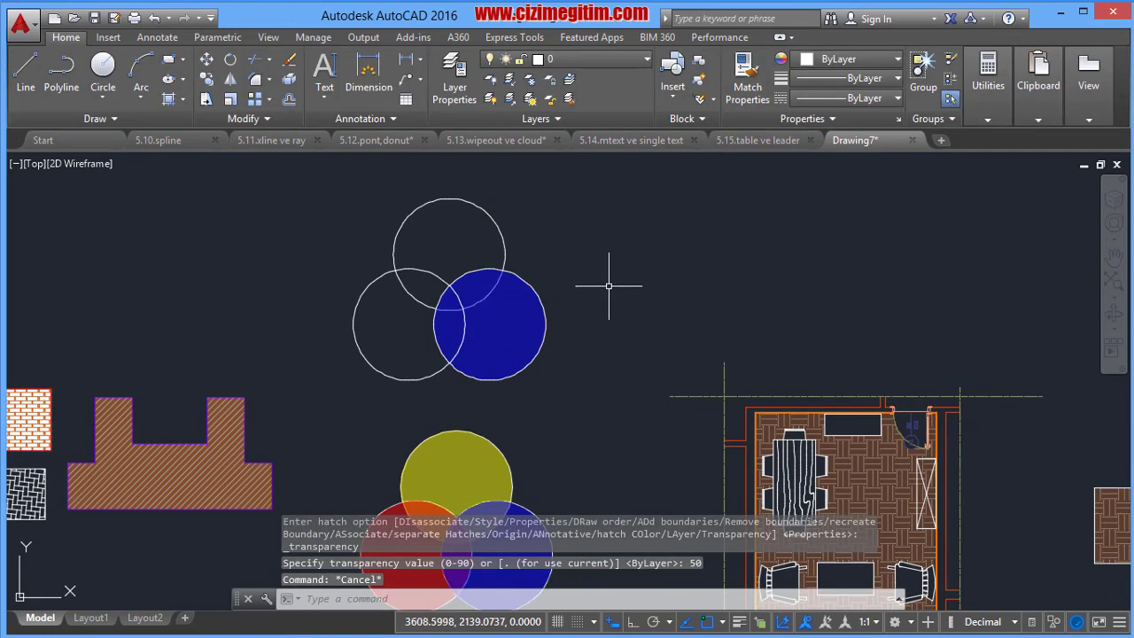
text(H)
- Place a solid hatch inside the top circle of the upper trio
key(Return)
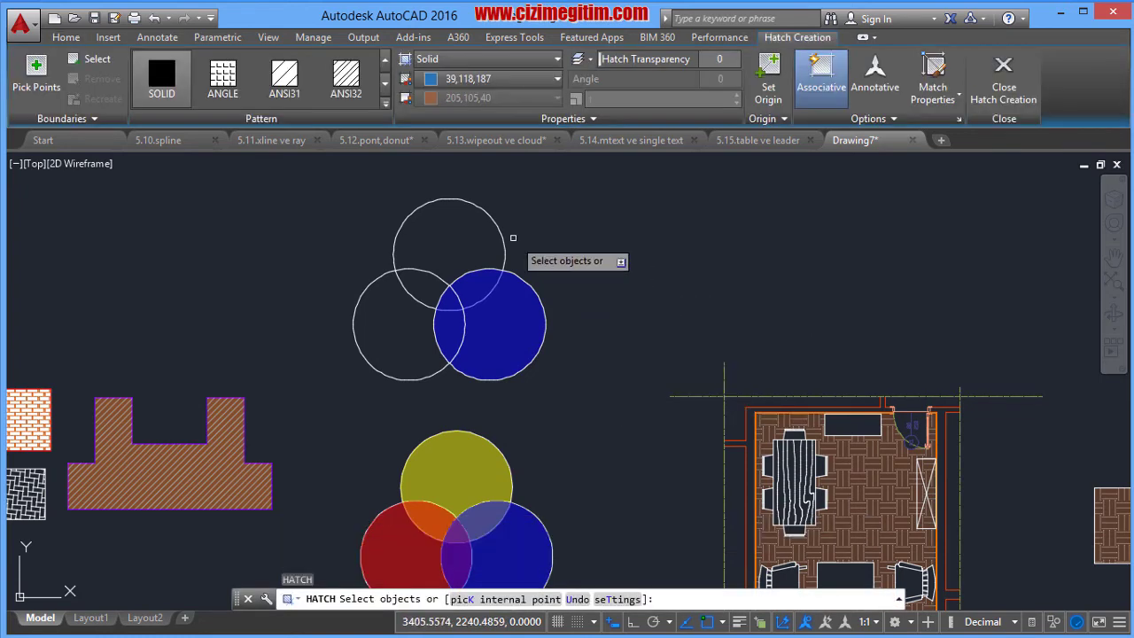
click(499, 232)
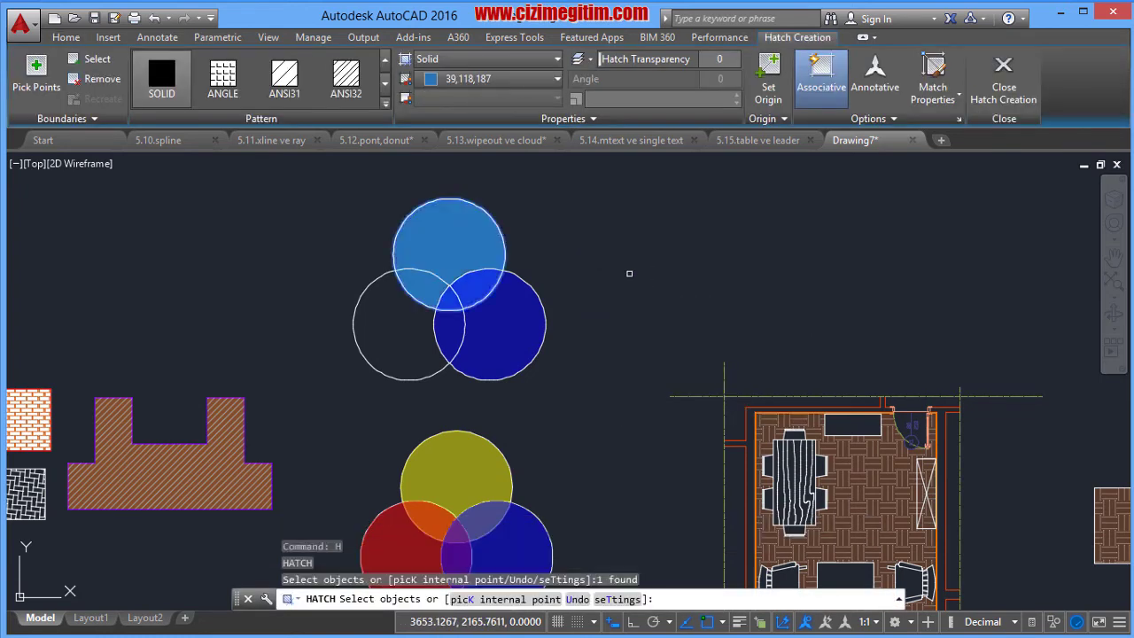
key(Return)
click(447, 227)
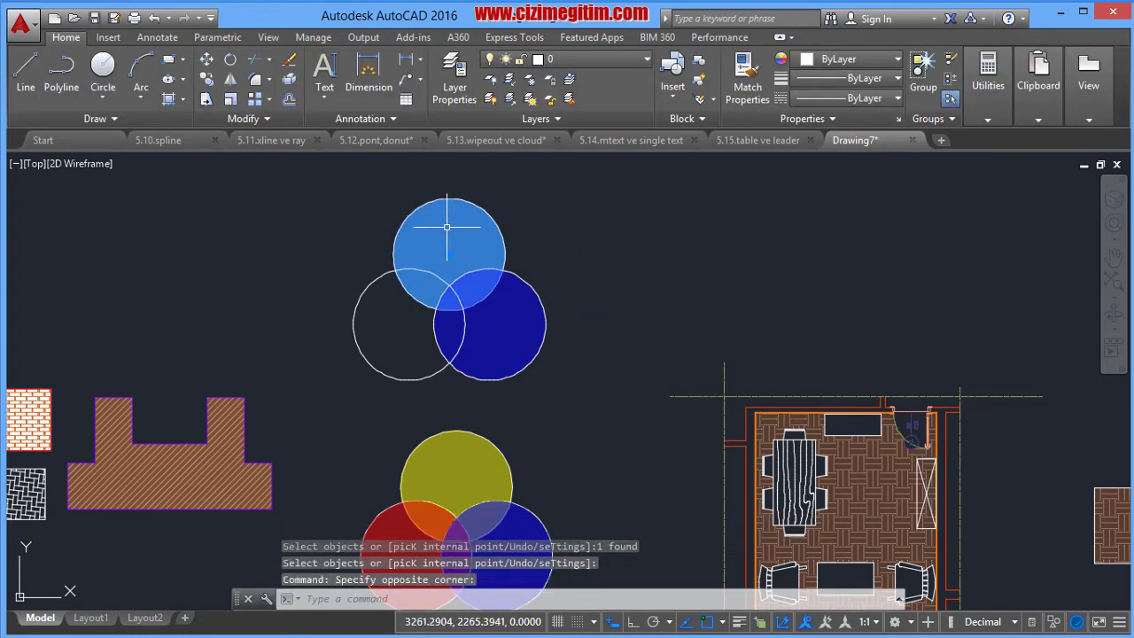
- Make the top circle's fill yellow 248,215,49 at transparency 50
click(503, 79)
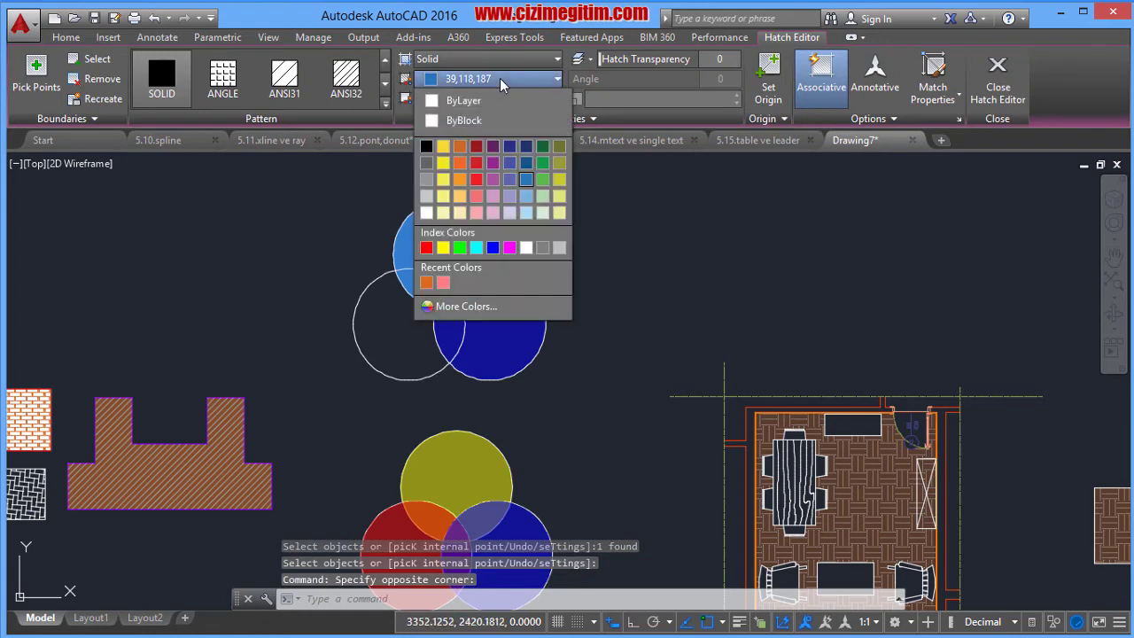
click(443, 145)
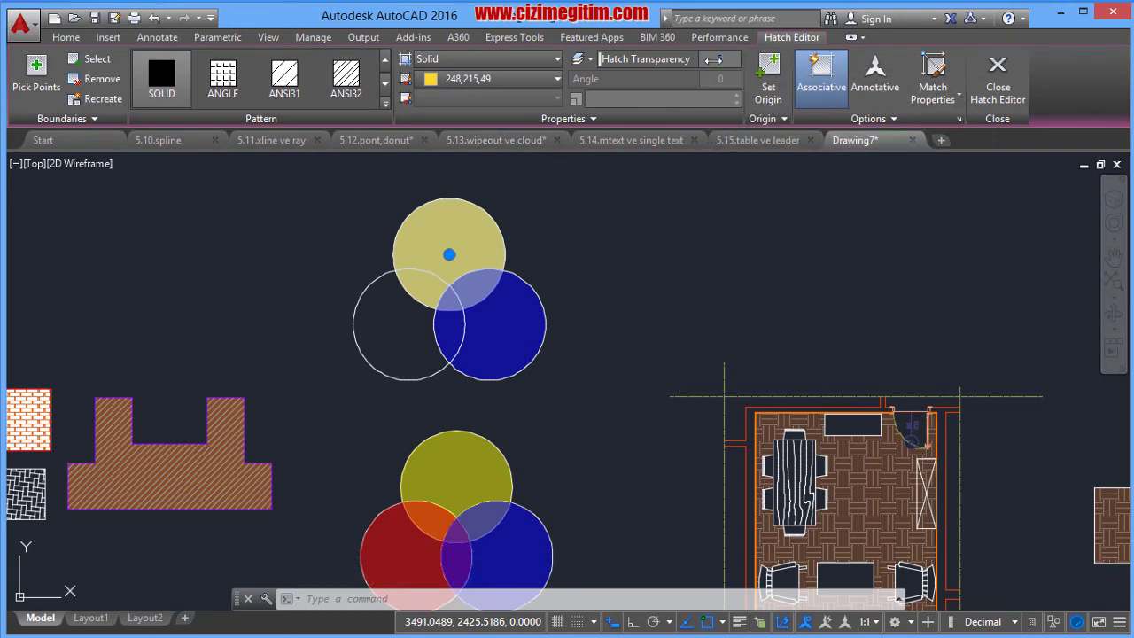
drag(713, 59, 678, 59)
key(Escape)
mouse_move(595, 288)
middle_down()
mouse_move(586, 235)
mouse_move(577, 264)
middle_up()
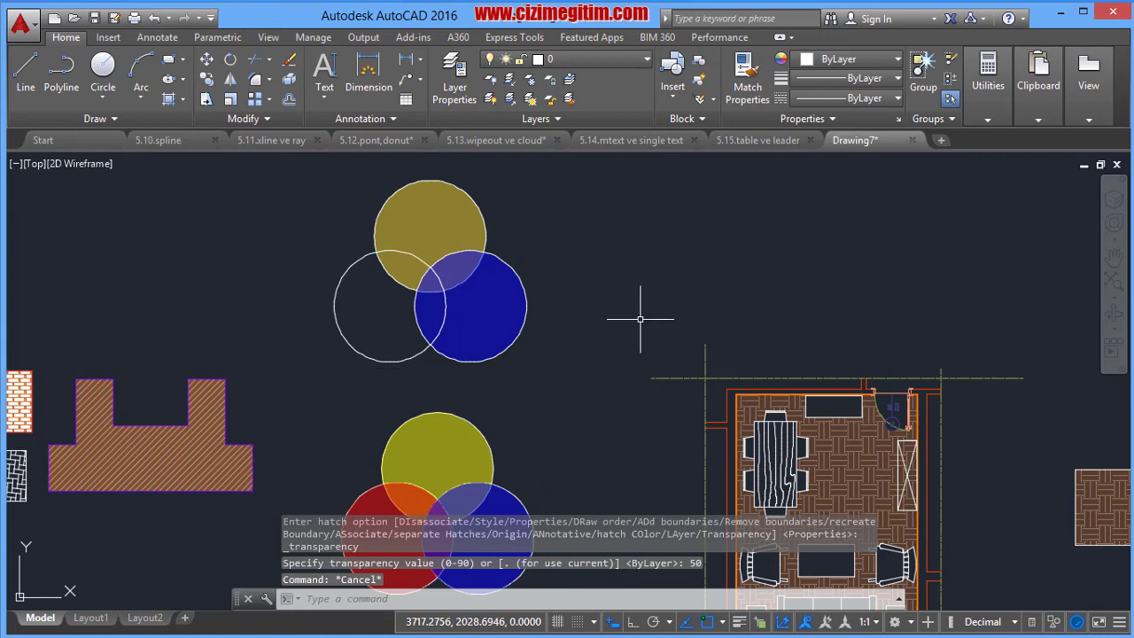
text(h)
key(Return)
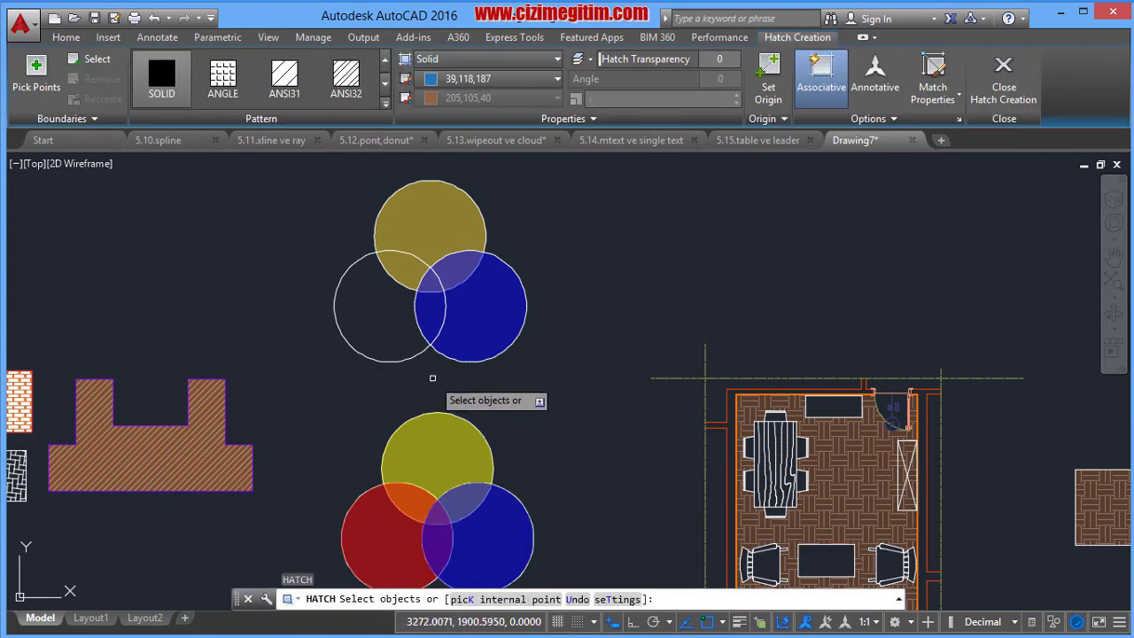
- Hatch the upper trio's left circle with a solid Red fill
click(415, 358)
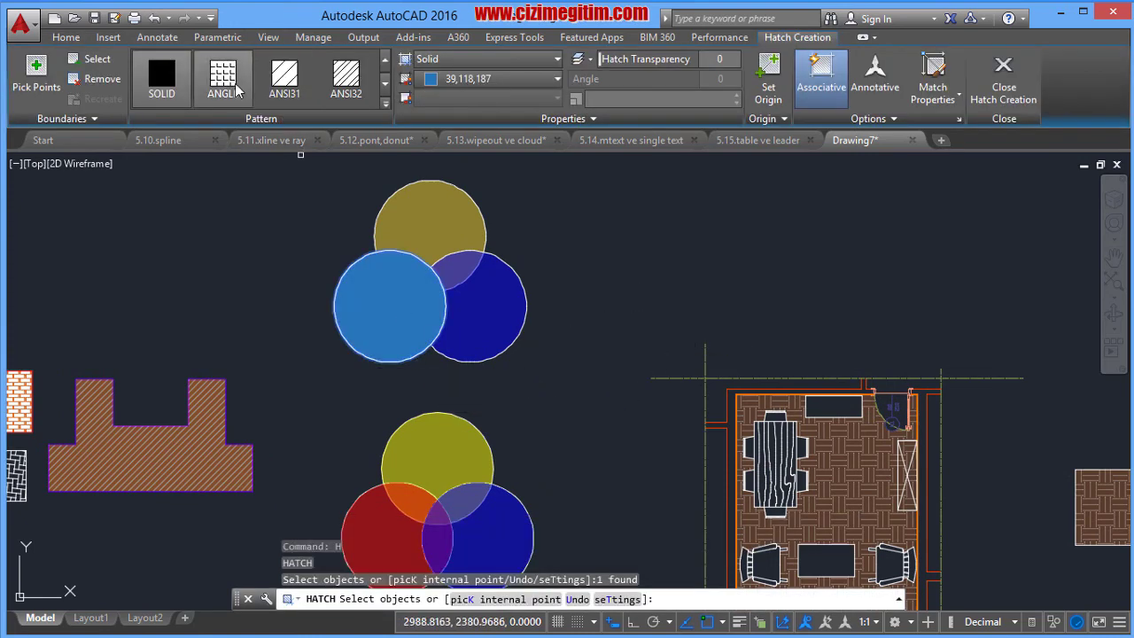
click(490, 83)
click(426, 248)
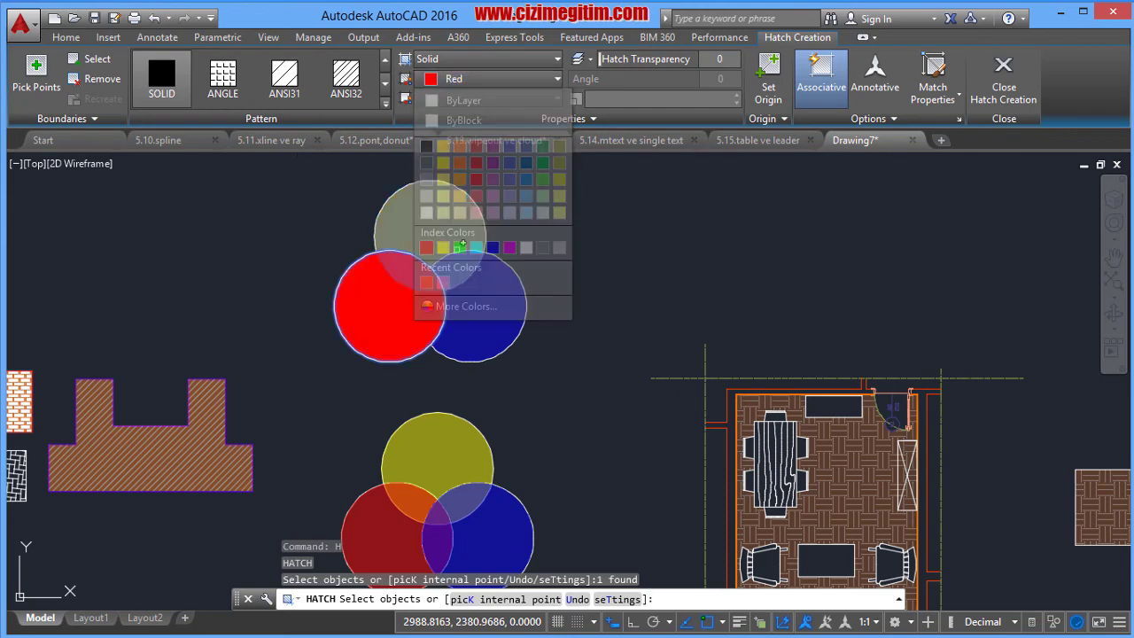
right_click(664, 212)
click(698, 227)
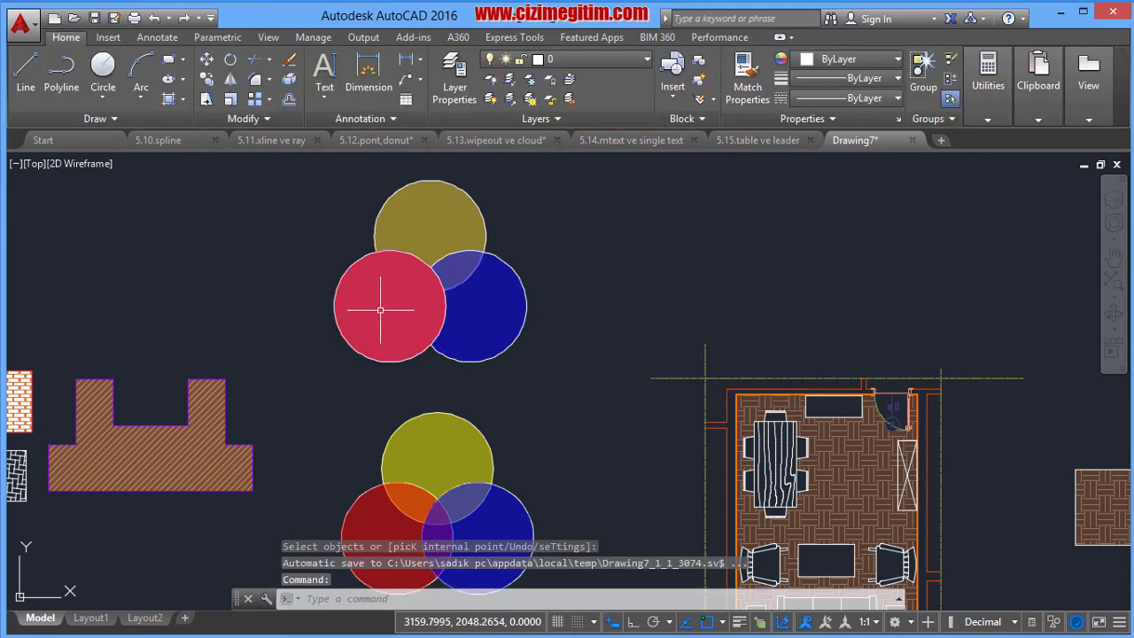
- Set the red fill's hatch transparency to 50
click(388, 307)
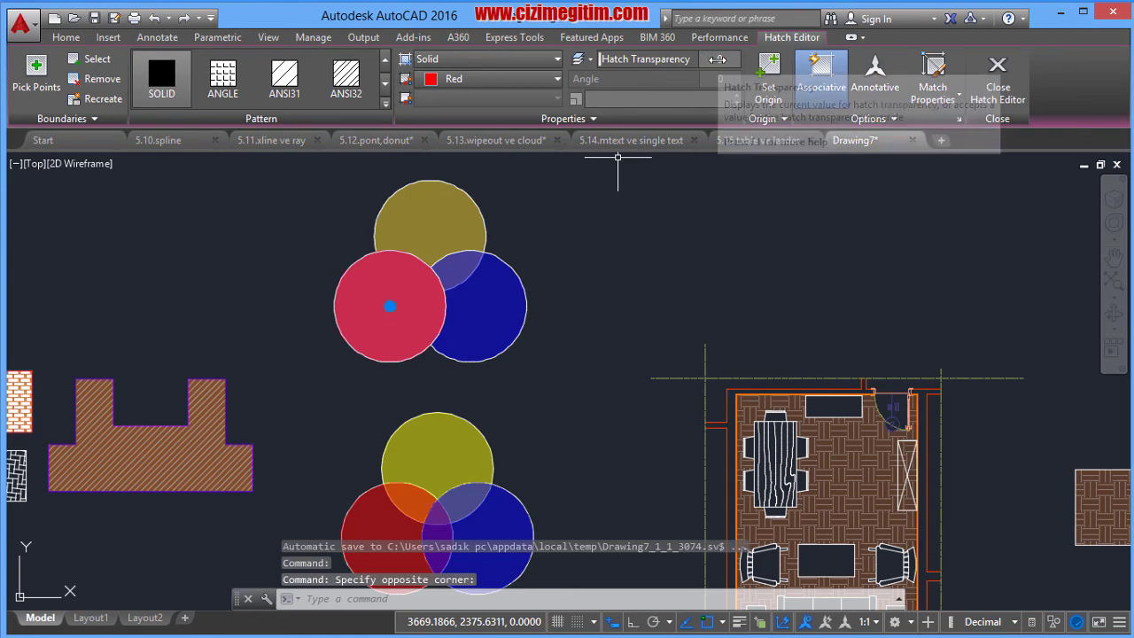
click(720, 59)
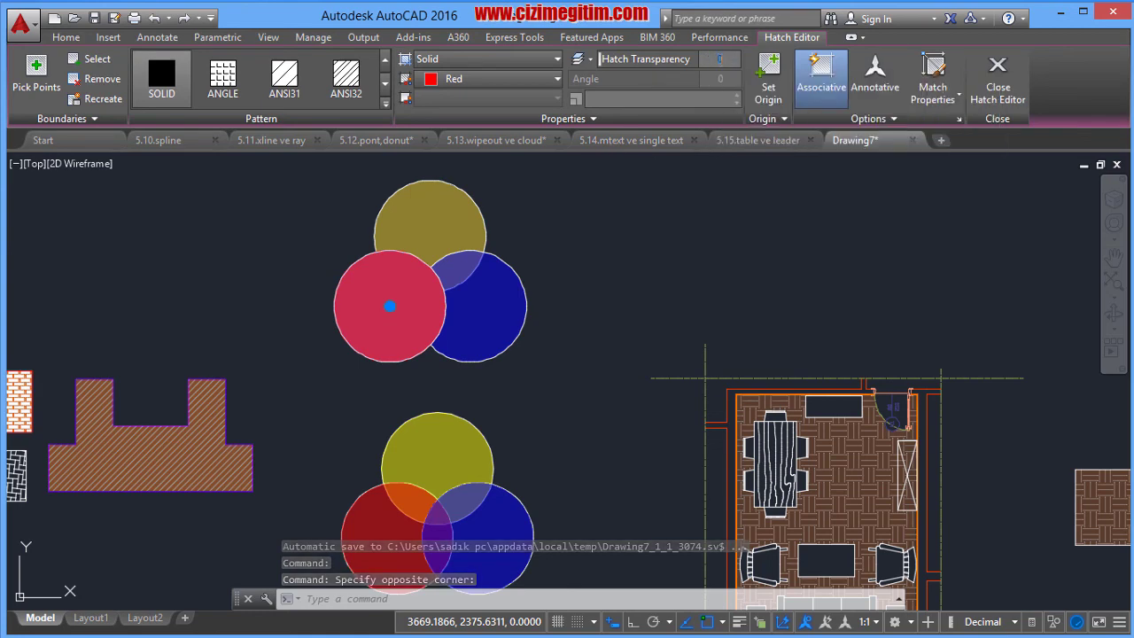
text(50)
key(Return)
key(Escape)
- Zoom out and pan to show the hatched shapes, both circle trios and the floor plan
scroll(626, 225, down, 2)
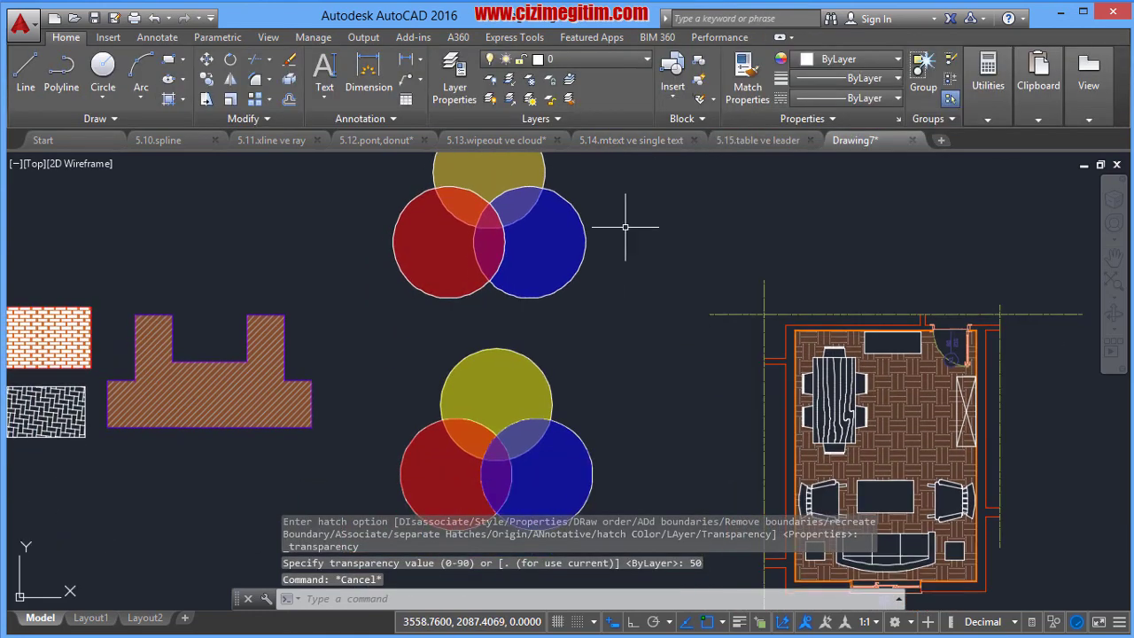
scroll(647, 291, down, 1)
middle_drag(647, 291, 602, 319)
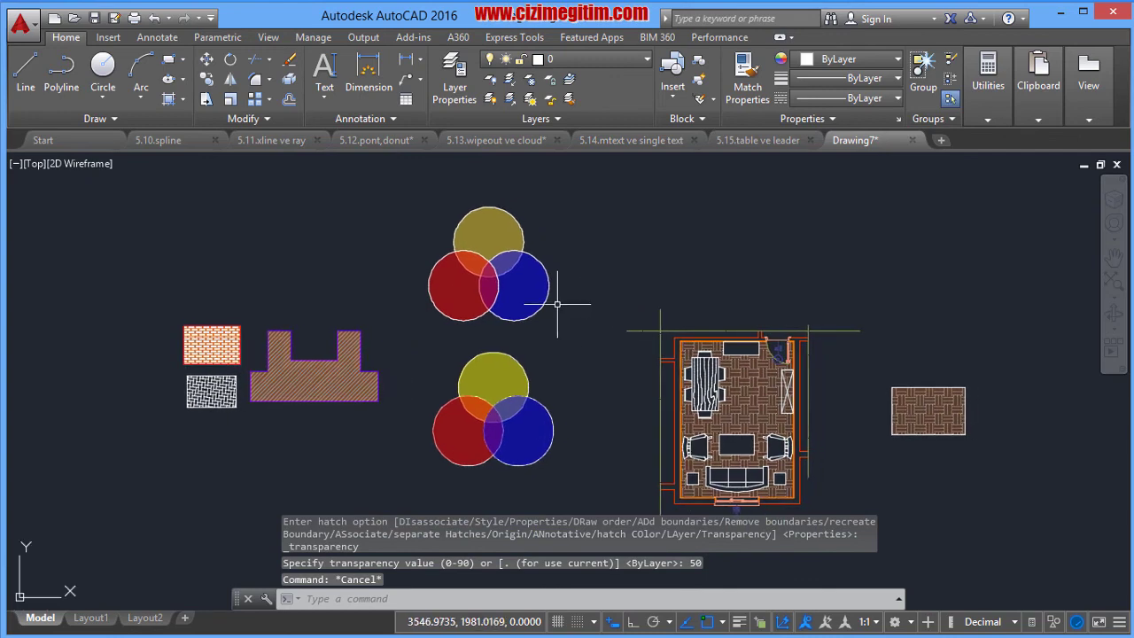
middle_drag(435, 281, 407, 293)
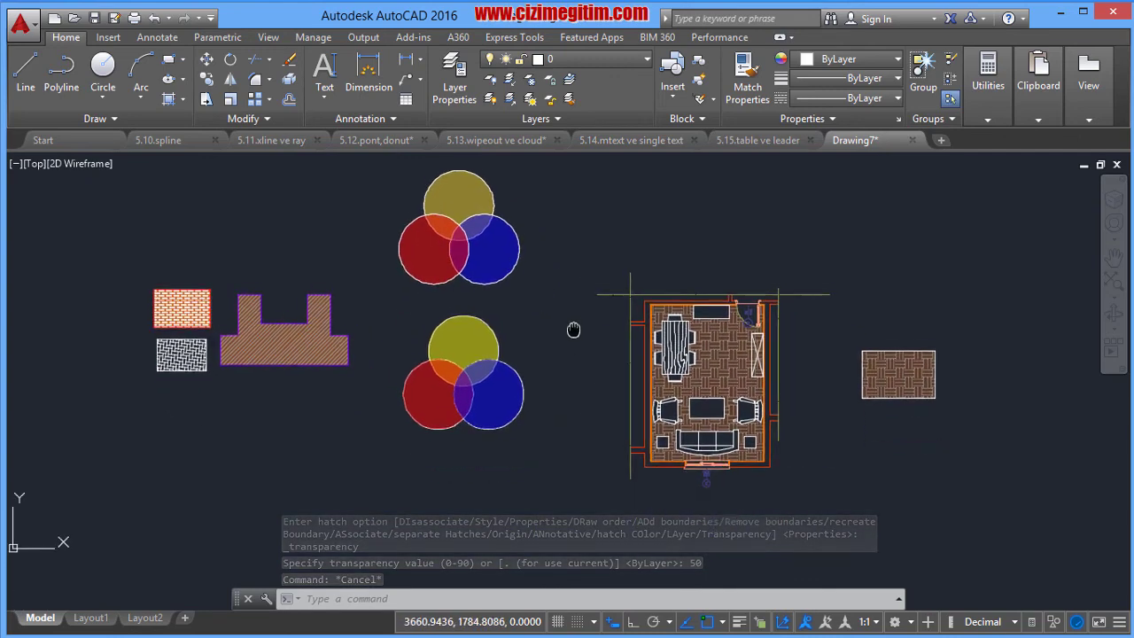
mouse_move(492, 353)
middle_down()
mouse_move(478, 344)
mouse_move(510, 374)
middle_up()
scroll(544, 329, up, 2)
scroll(519, 379, down, 4)
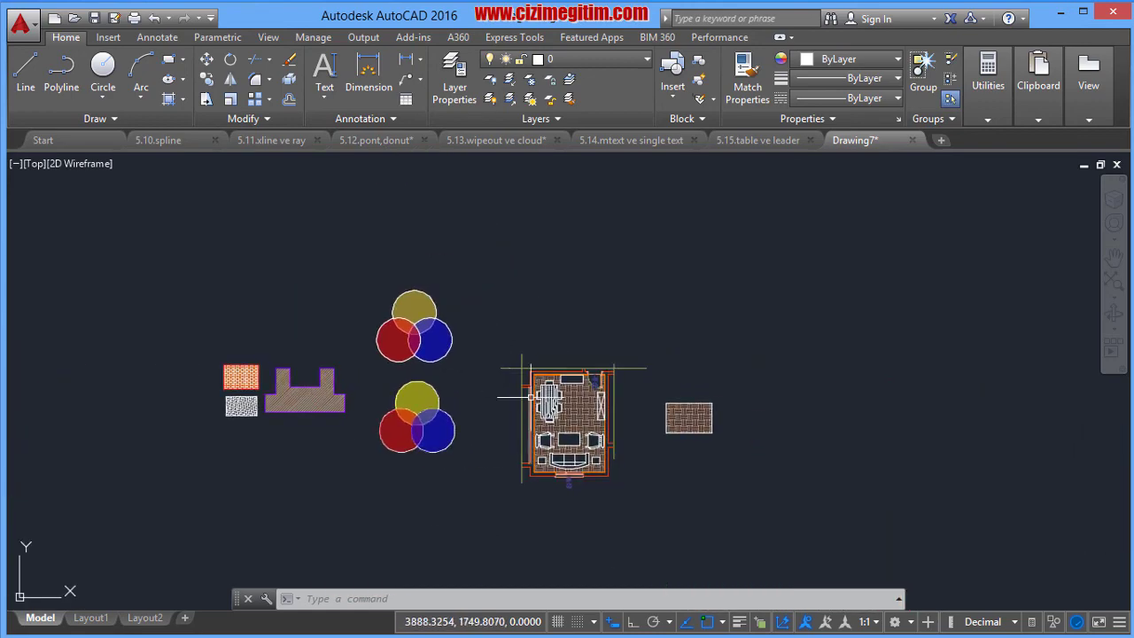